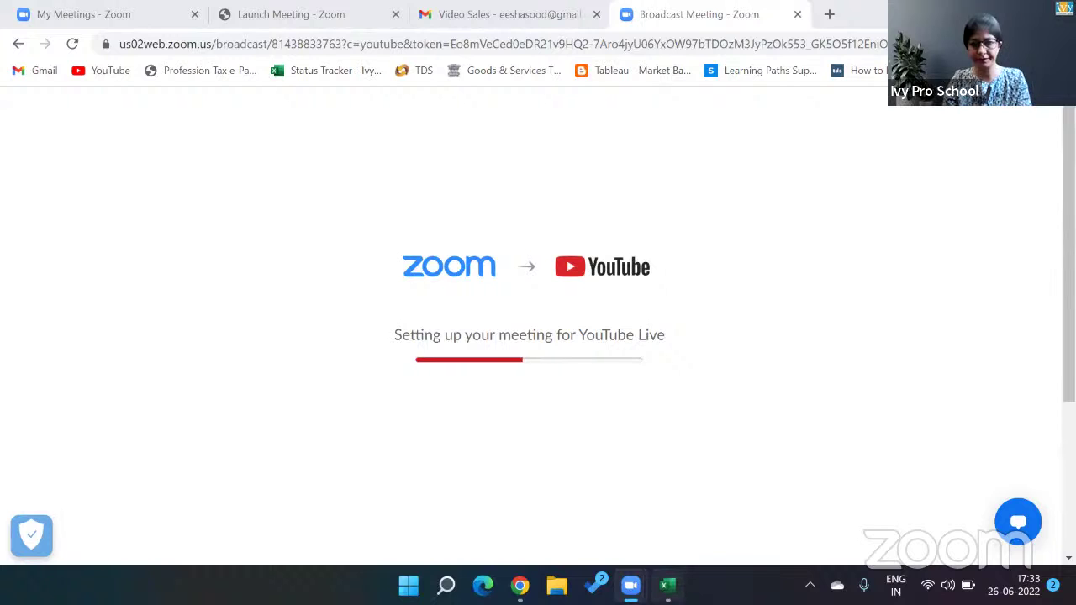
- Switch to the Excel video game workbook and review the Clean sheet's column headers from Game_Id through Global_Sales
key("alt+Tab")
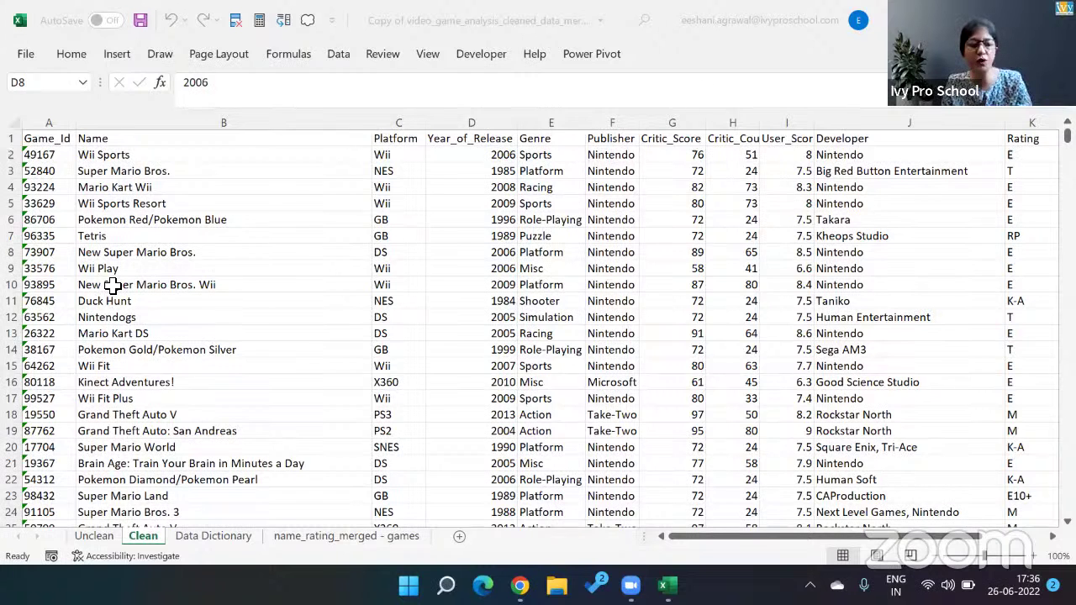
key("alt+Tab")
left_click(43, 171)
key("Up")
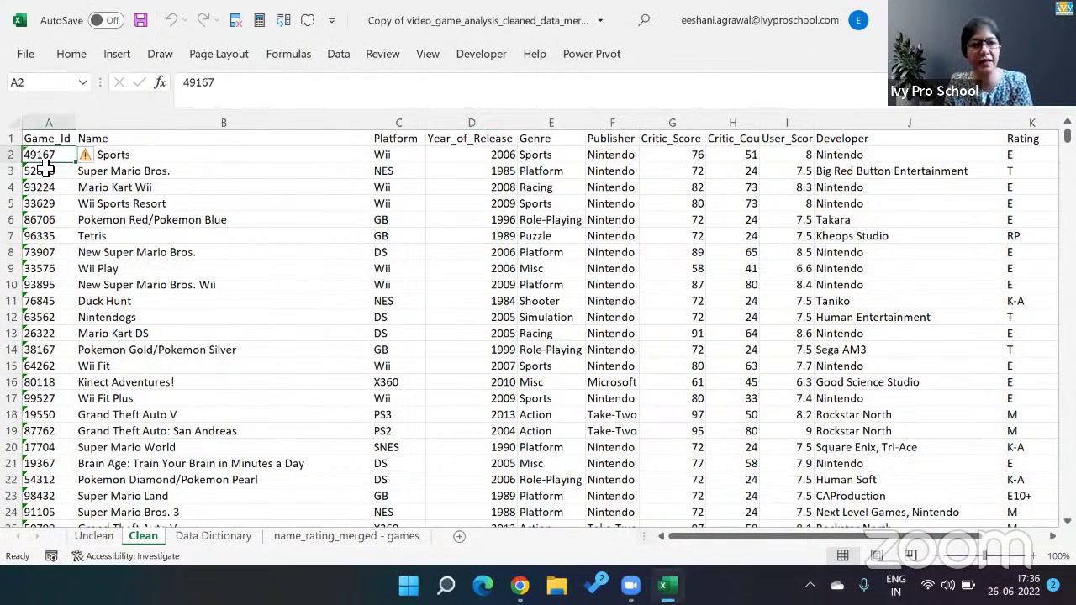
key("Up")
key("Right")
key("Right")
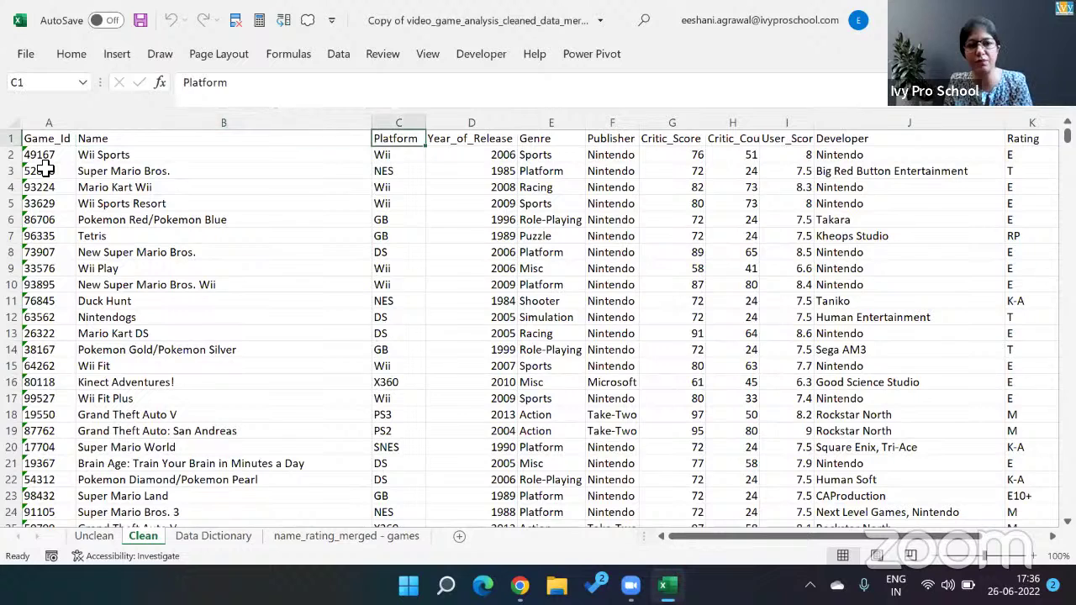
key("Right")
key("Right")
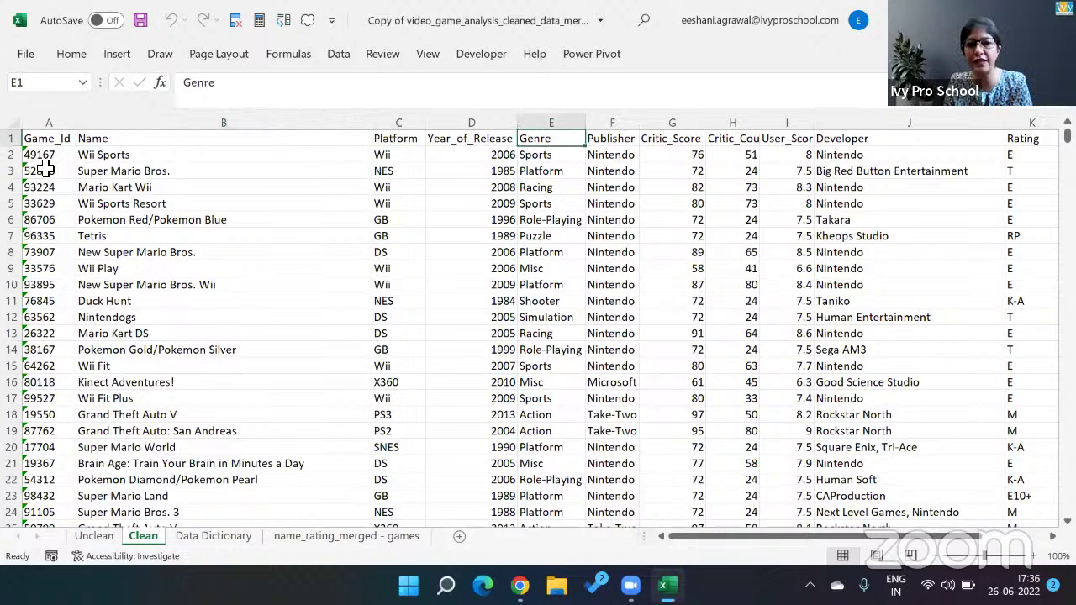
key("Right")
key("Right")
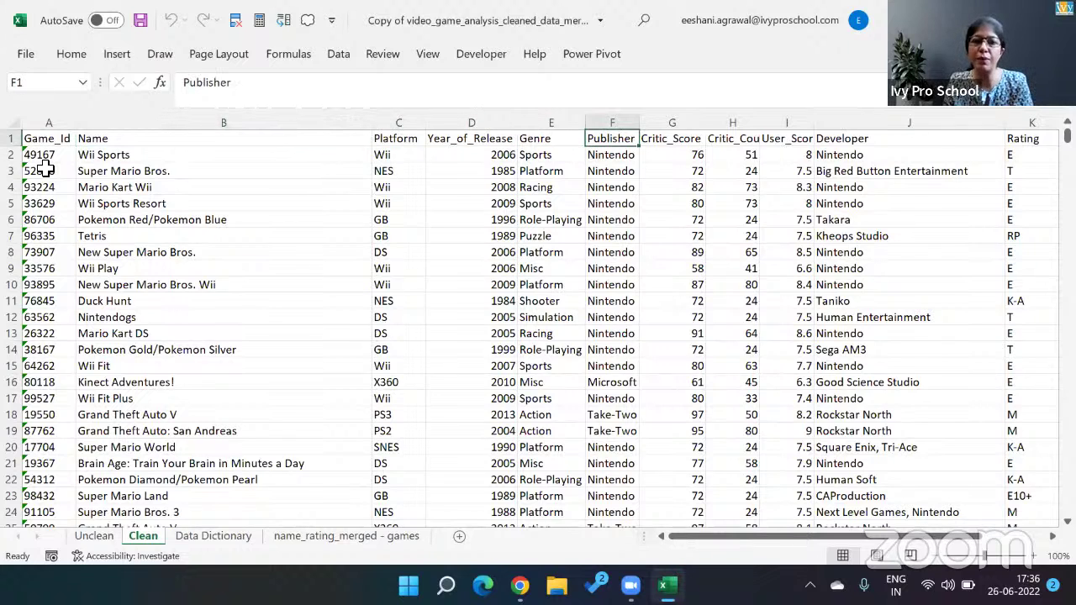
key("Right")
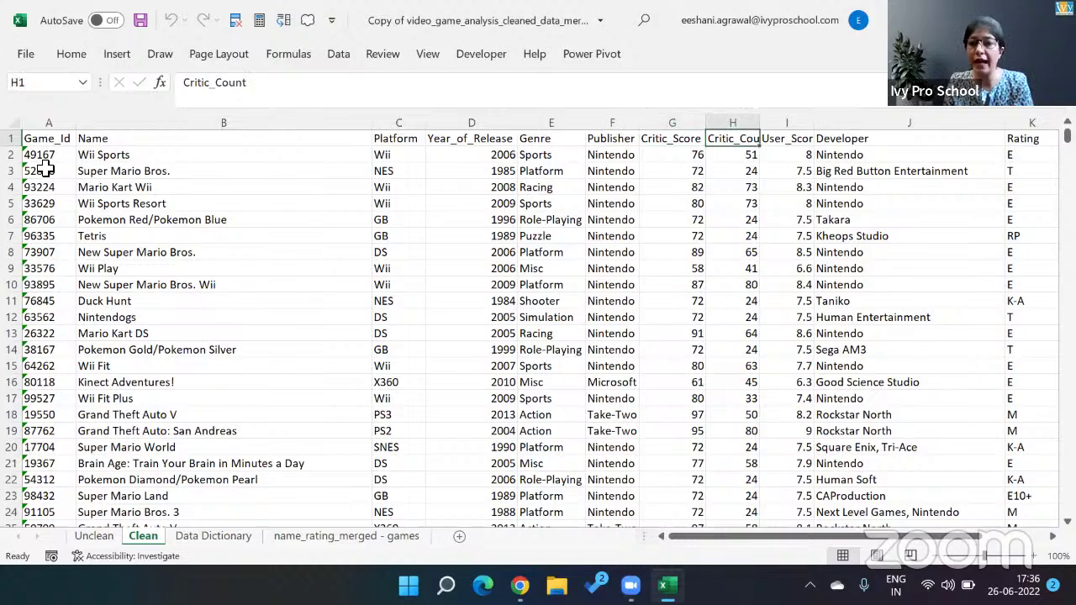
key("Right")
key("Right")
key("Right")
key("Right")
key("Right")
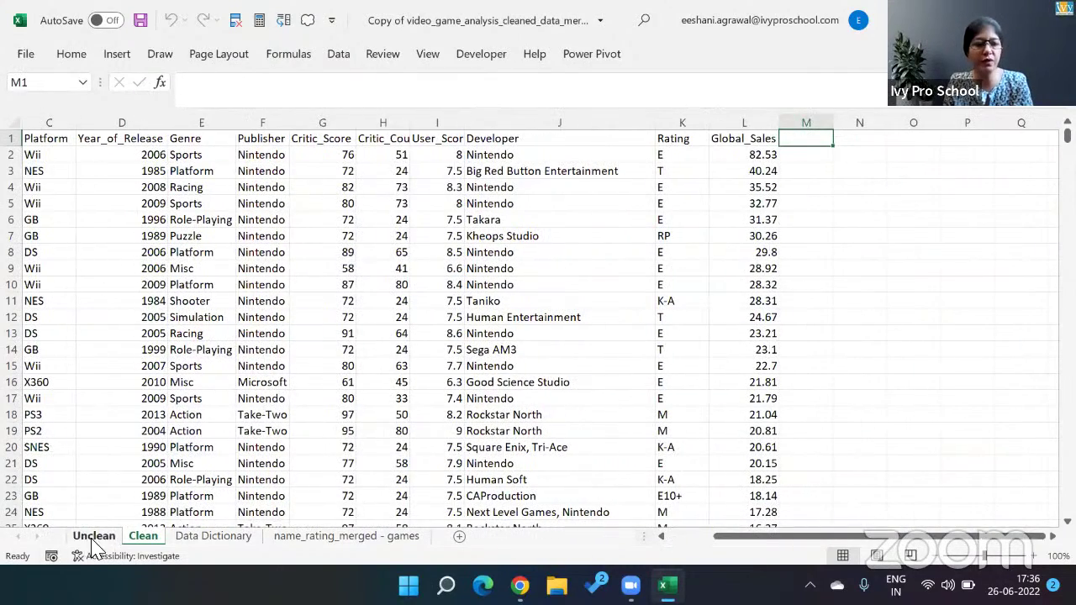
- Open the Unclean sheet and examine the yellow-highlighted year of release and user score columns
left_click(94, 538)
key("Left")
key("Left")
key("Left")
key("Left")
key("Left")
key("Left")
key("Left")
key("Left")
key("Left")
key("Left")
key("Left")
key("Left")
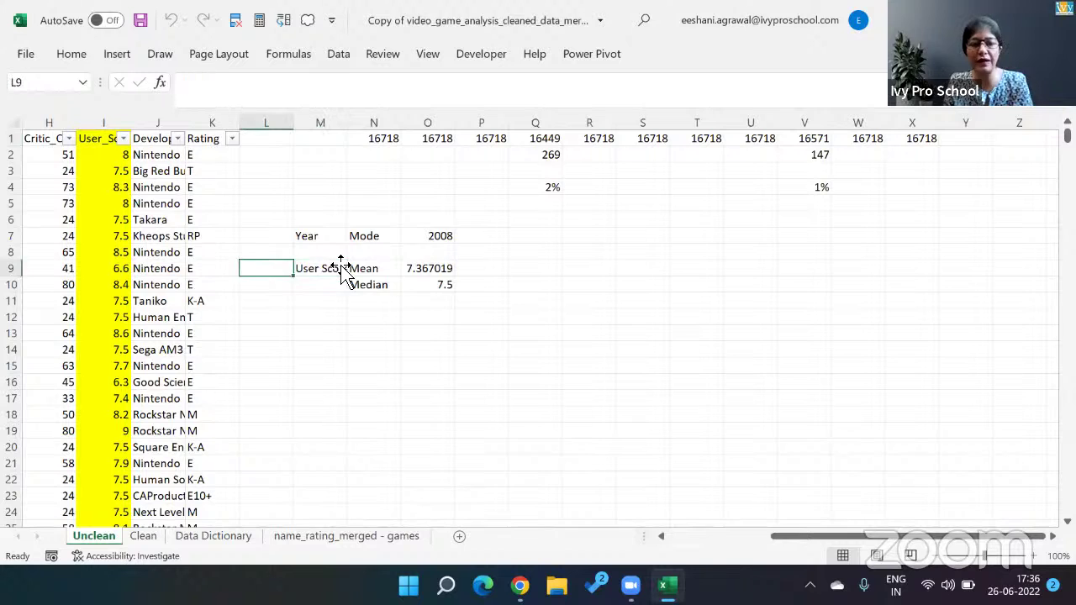
key("Right")
key("Right")
key("Right")
key("Right")
key("Right")
key("Right")
key("Right")
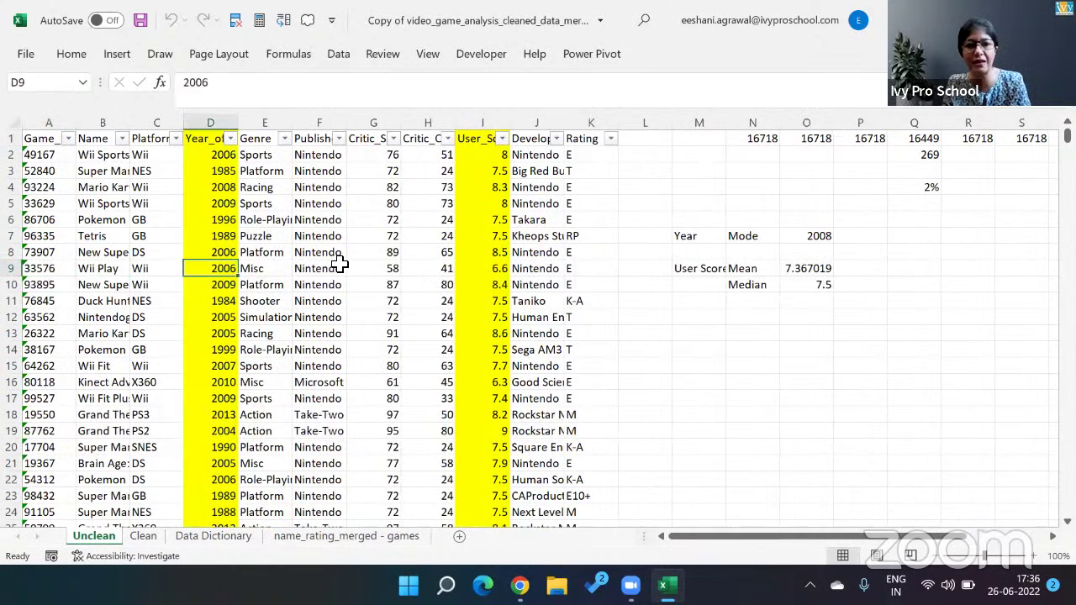
key("Right")
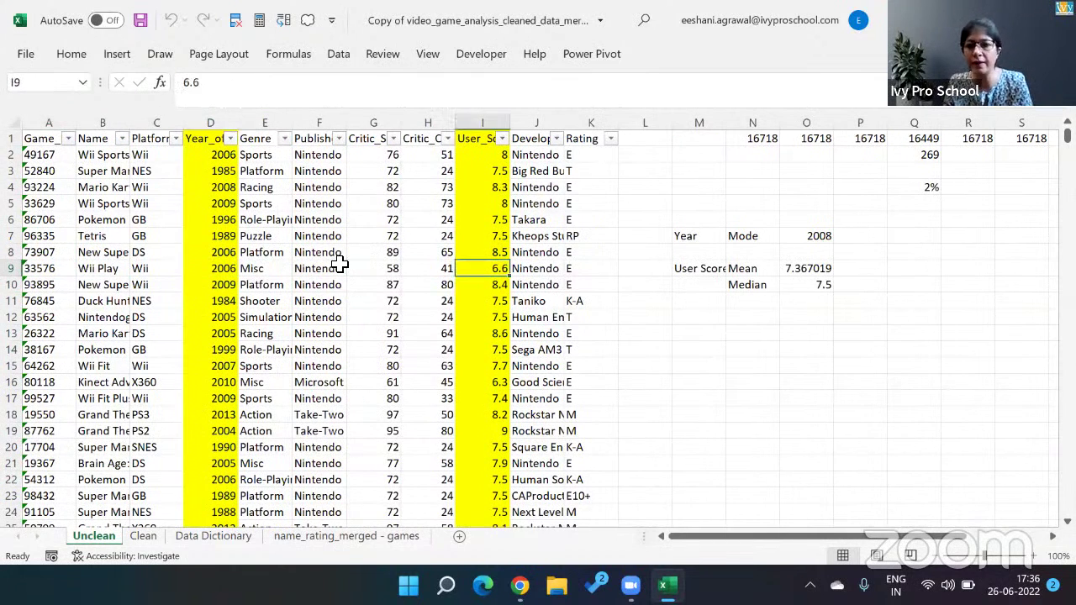
key("Left")
key("Left")
key("Left")
key("Left")
key("Left")
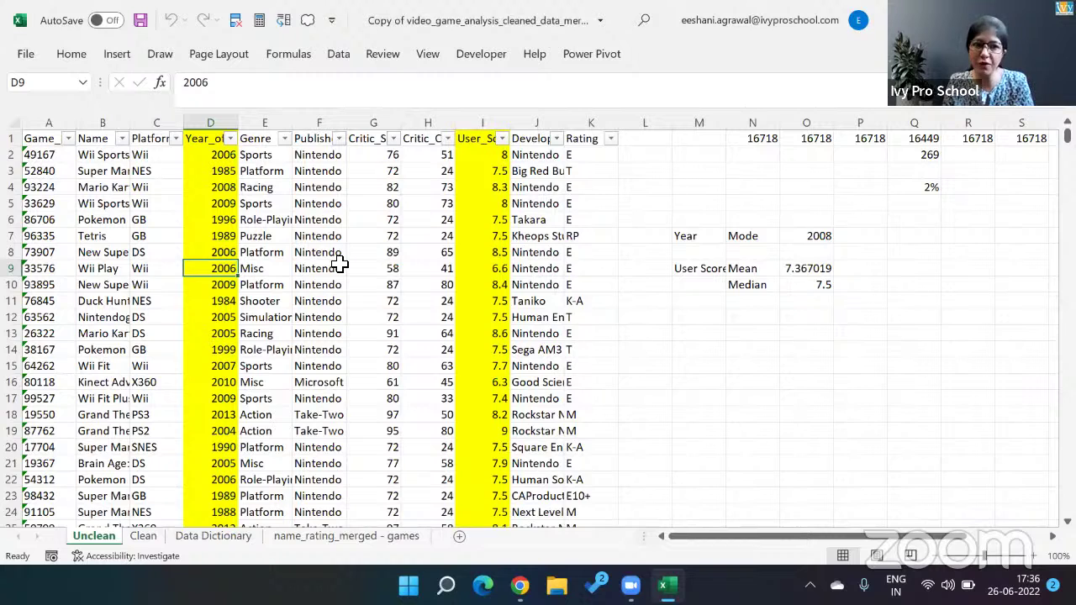
key("Right")
key("Right")
key("Right")
key("Right")
key("Right")
key("Right")
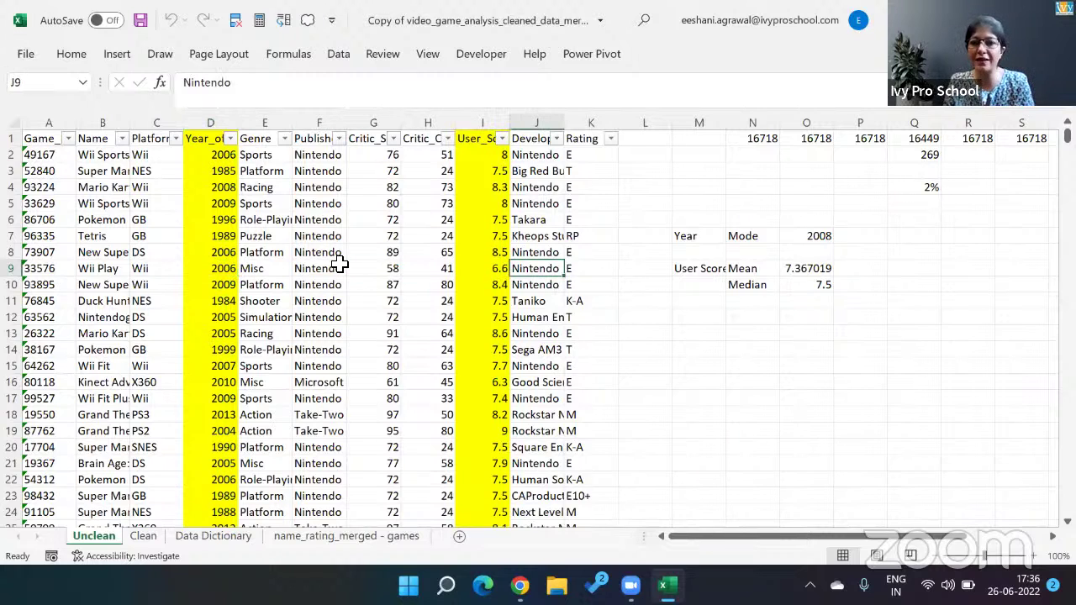
- Inspect the Year mode and the User Score mean and median calculations beside the Unclean data
key("Right")
key("Up")
key("Right")
key("Right")
key("Up")
key("Right")
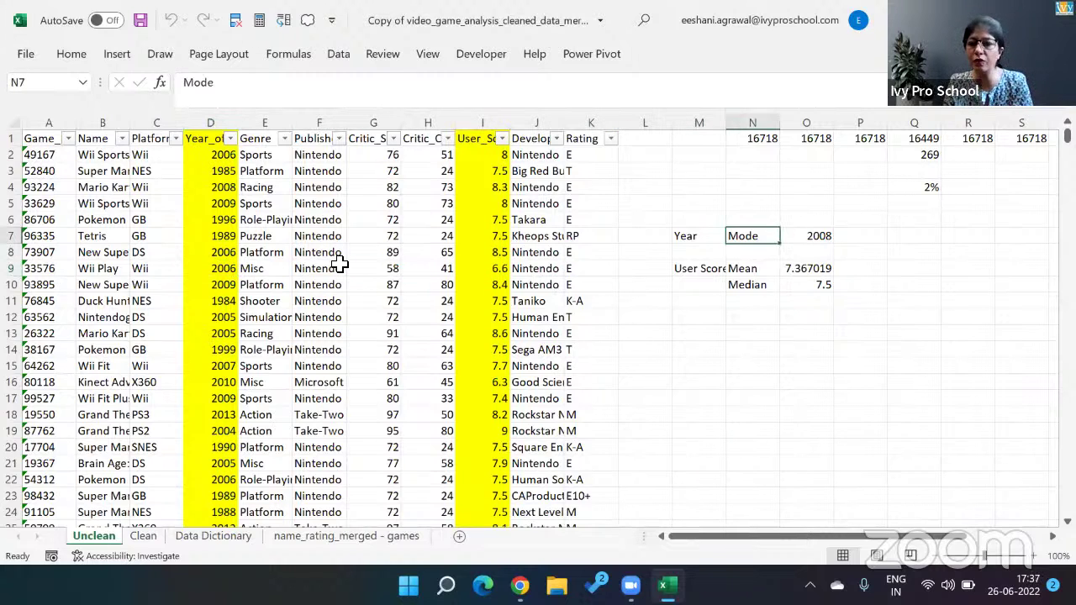
key("Right")
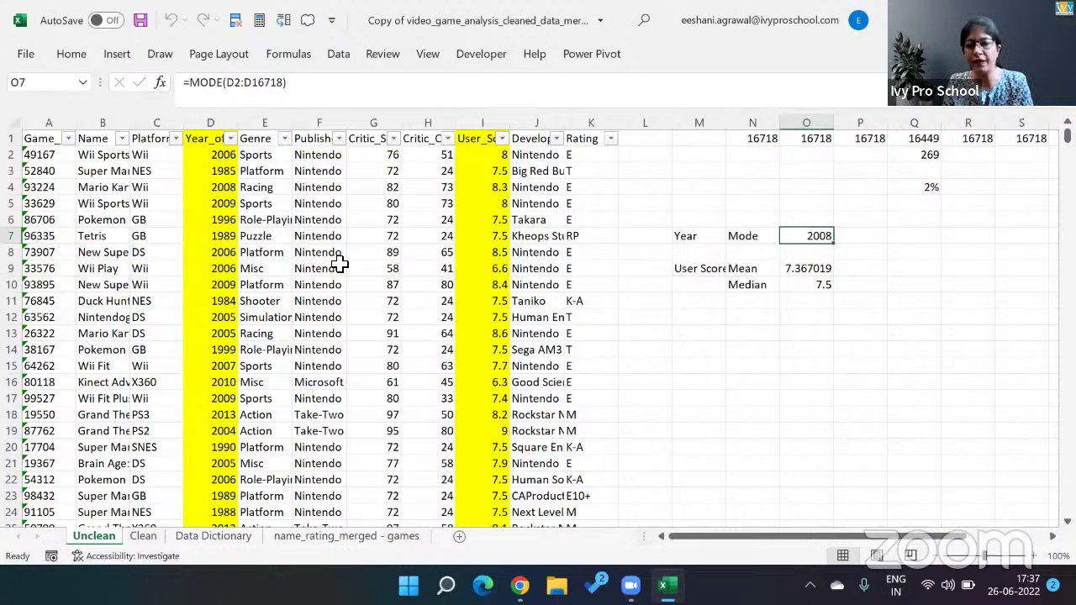
key("Left")
key("Left")
key("Down")
key("Down")
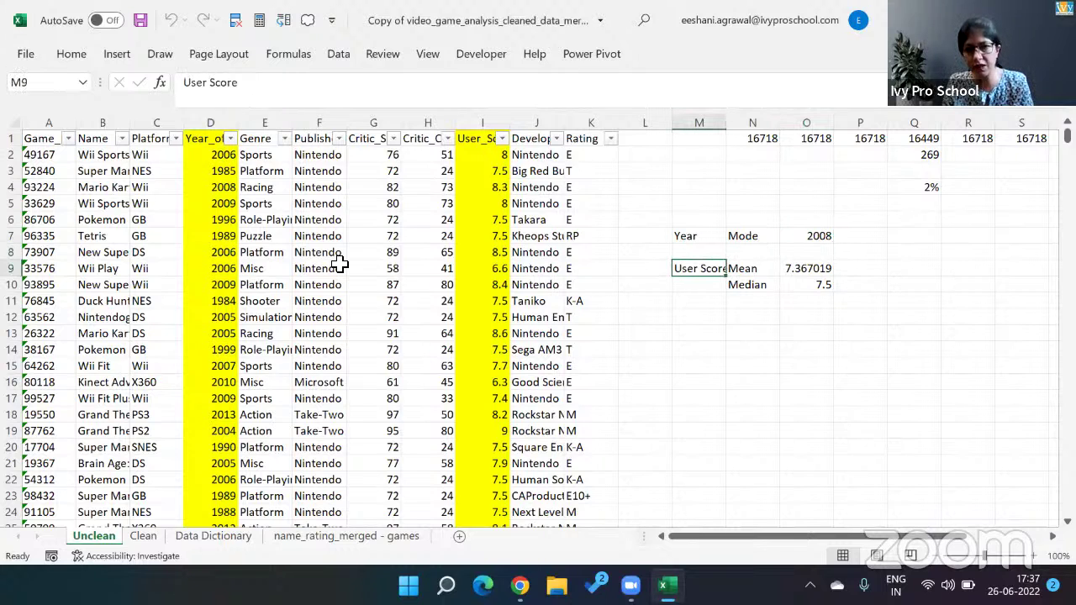
key("Down")
key("Right")
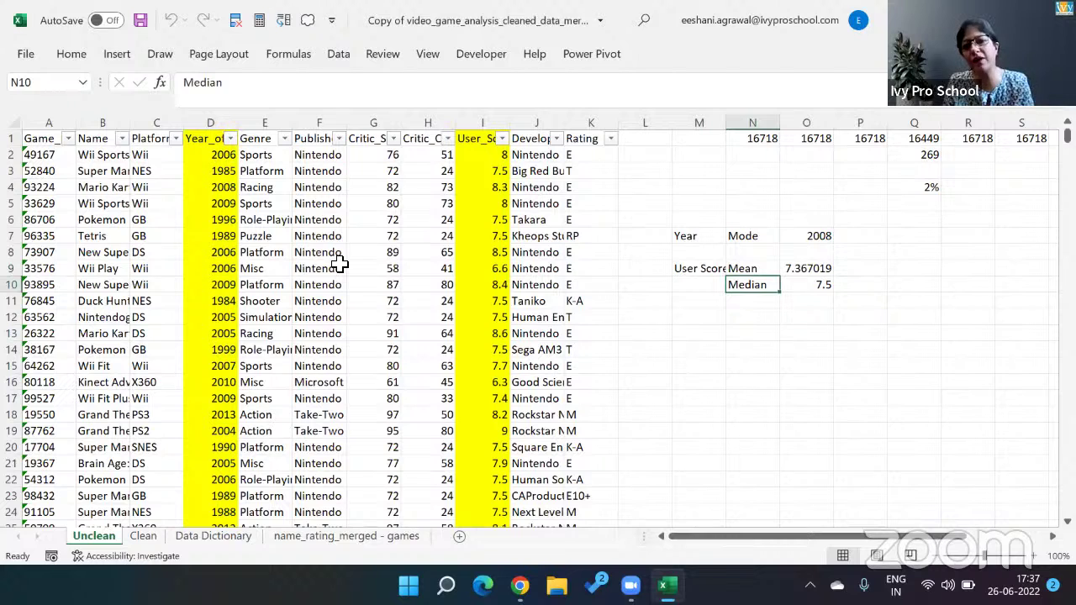
key("Right")
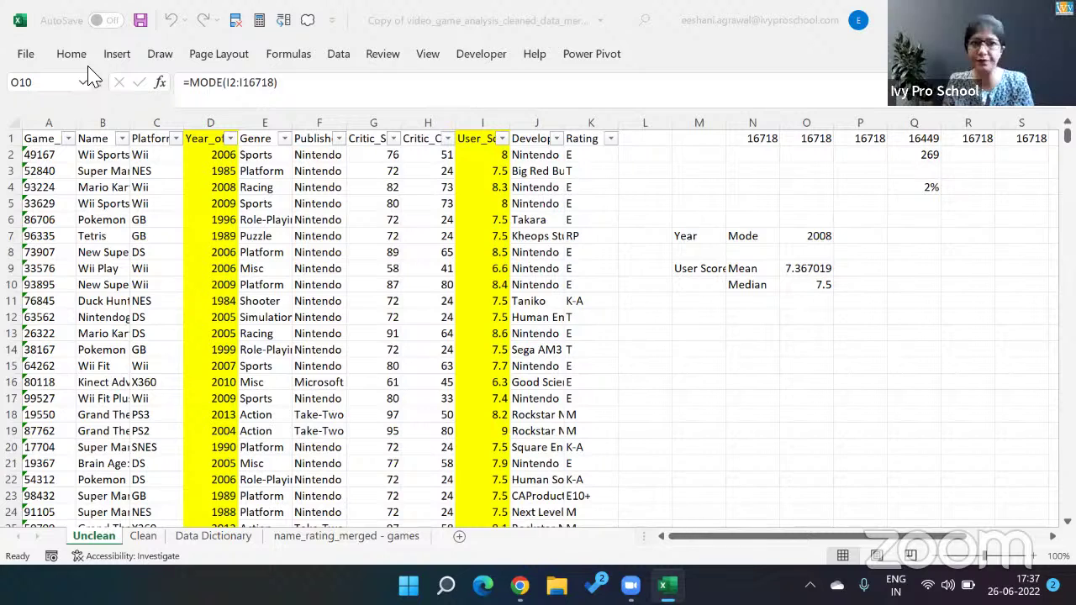
- Save a copy of the workbook in Downloads as "Video Game Final"
left_click(32, 68)
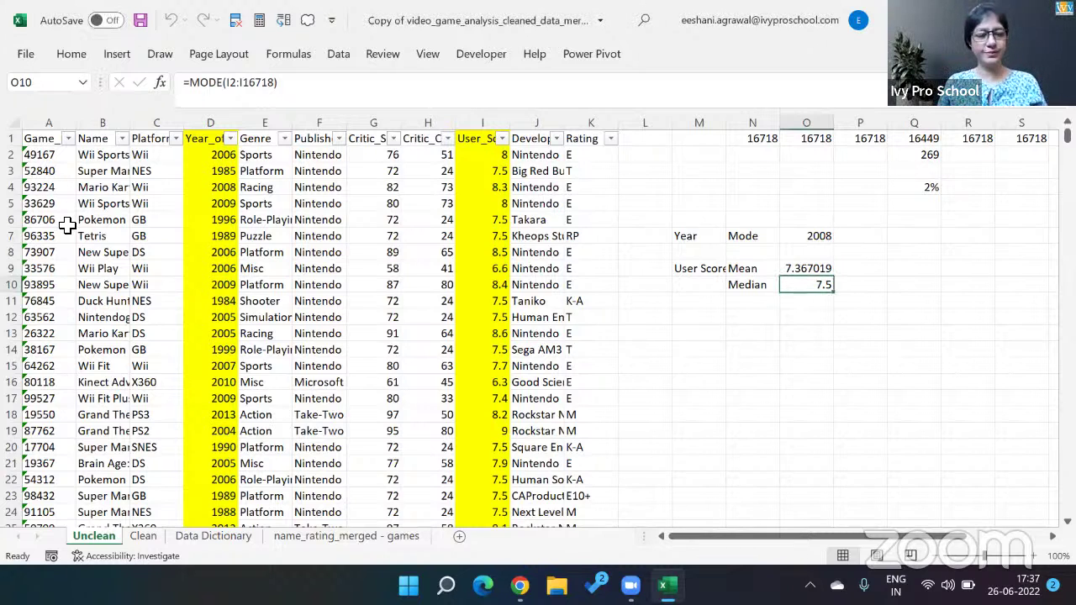
left_click(27, 55)
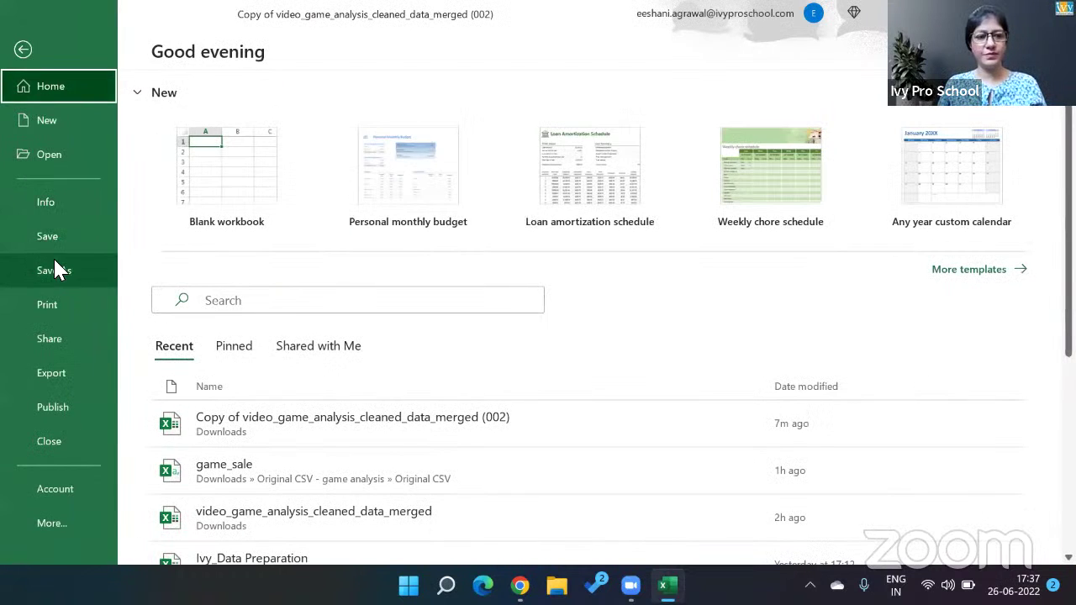
left_click(54, 268)
left_click(740, 137)
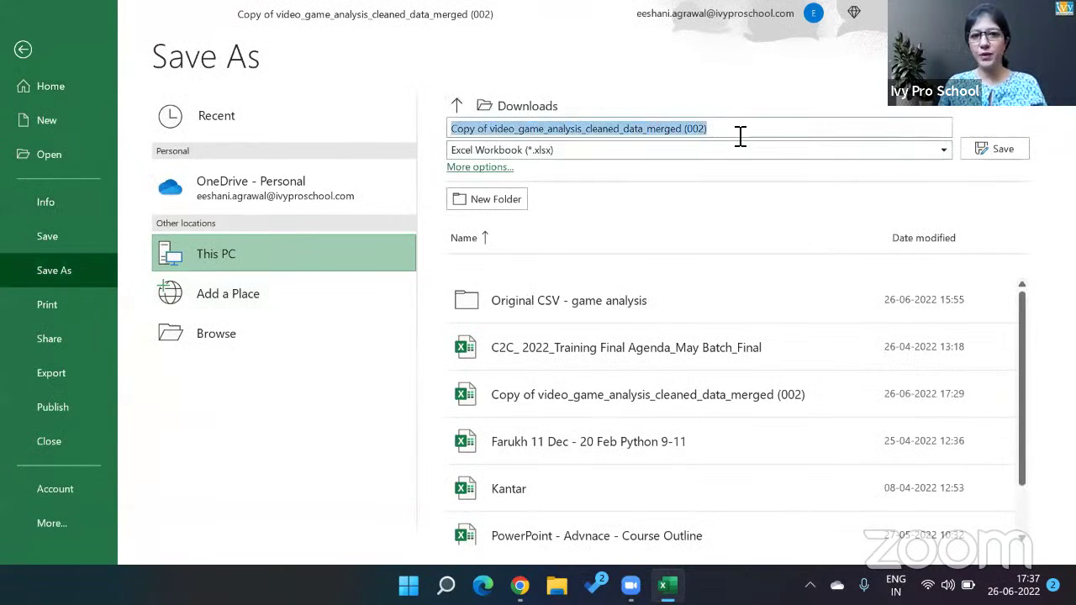
type("Video Game a")
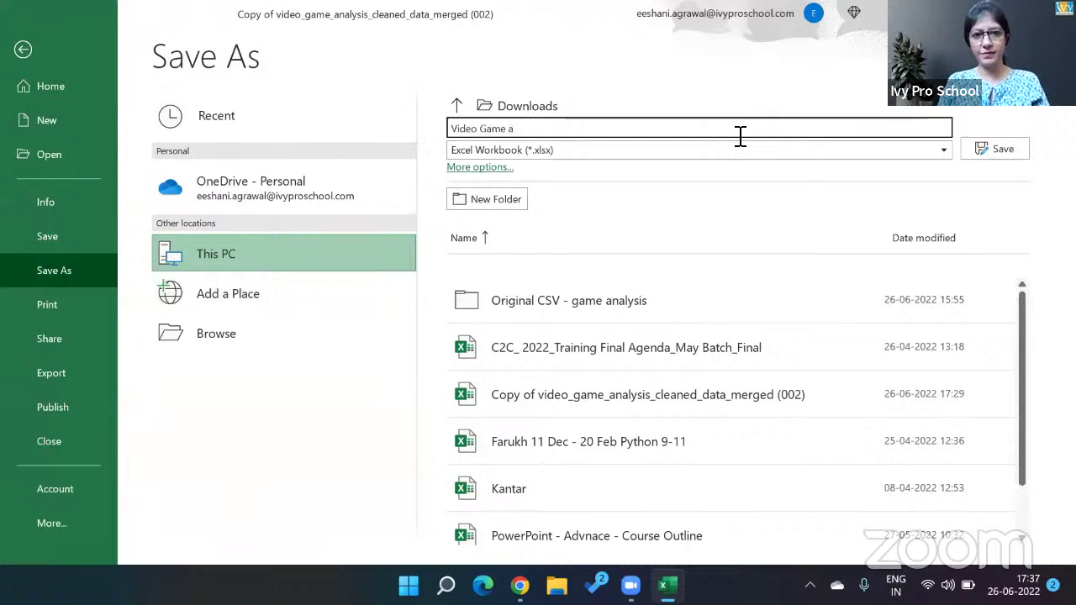
key("BackSpace")
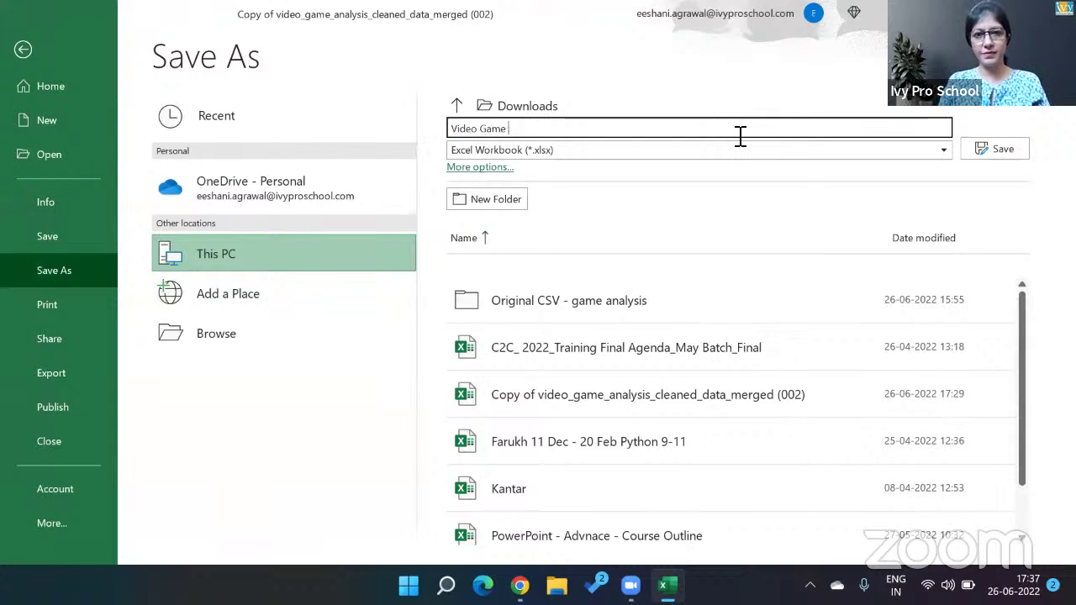
type("Final")
key("Return")
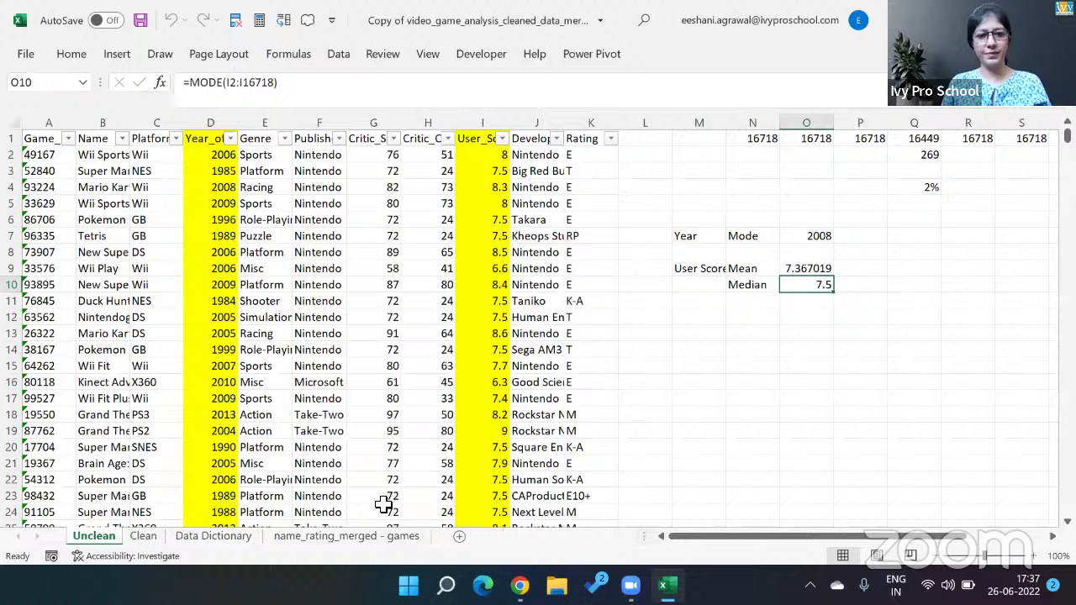
- Permanently delete the "name_rating_merged - games" sheet from the workbook
left_click(217, 536)
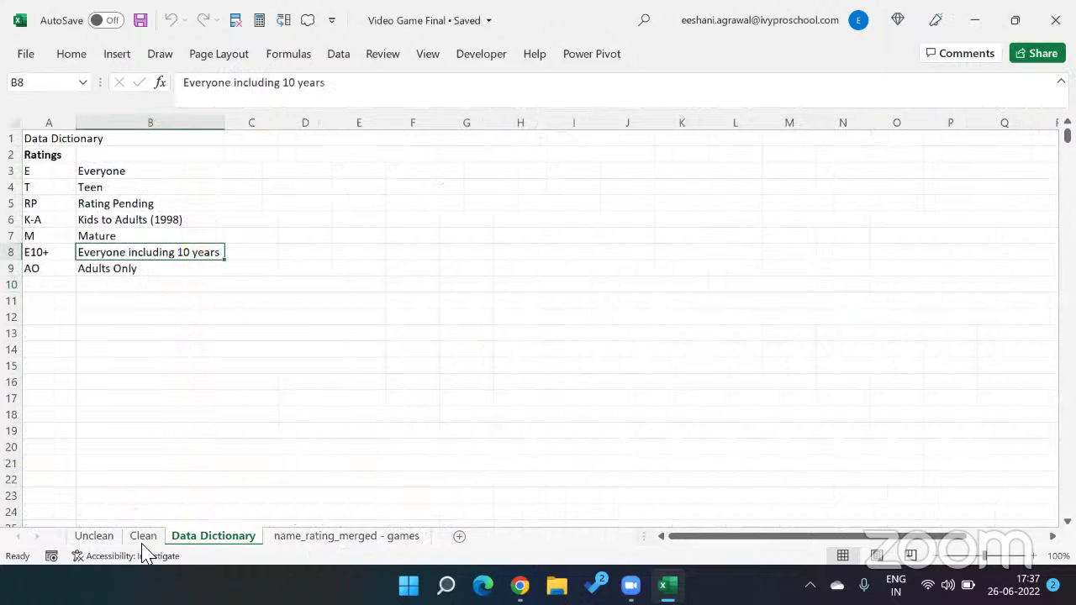
left_click(318, 541)
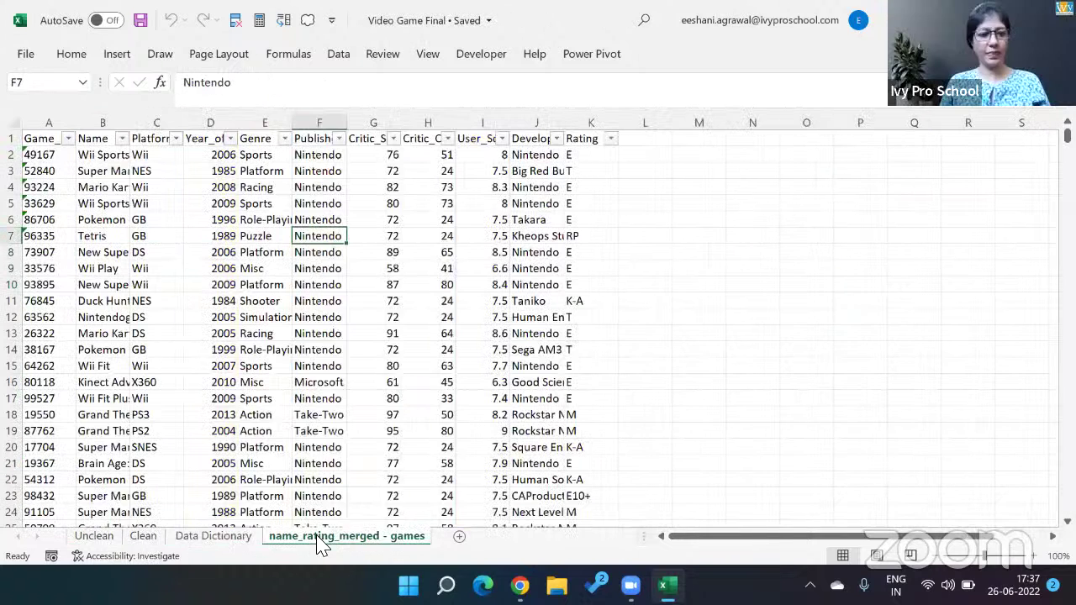
right_click(318, 540)
left_click(368, 327)
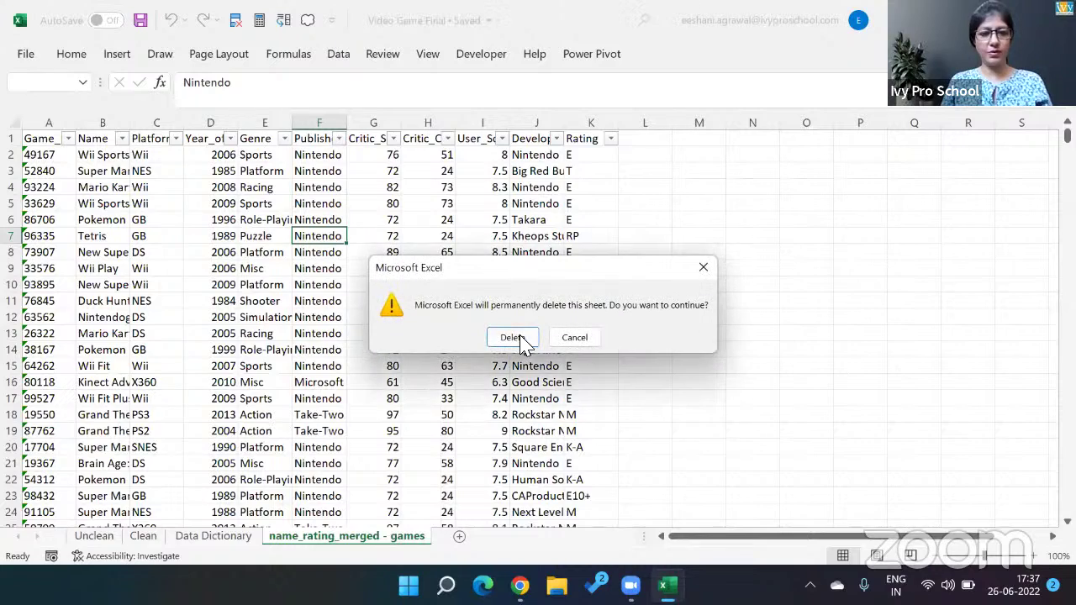
left_click(513, 337)
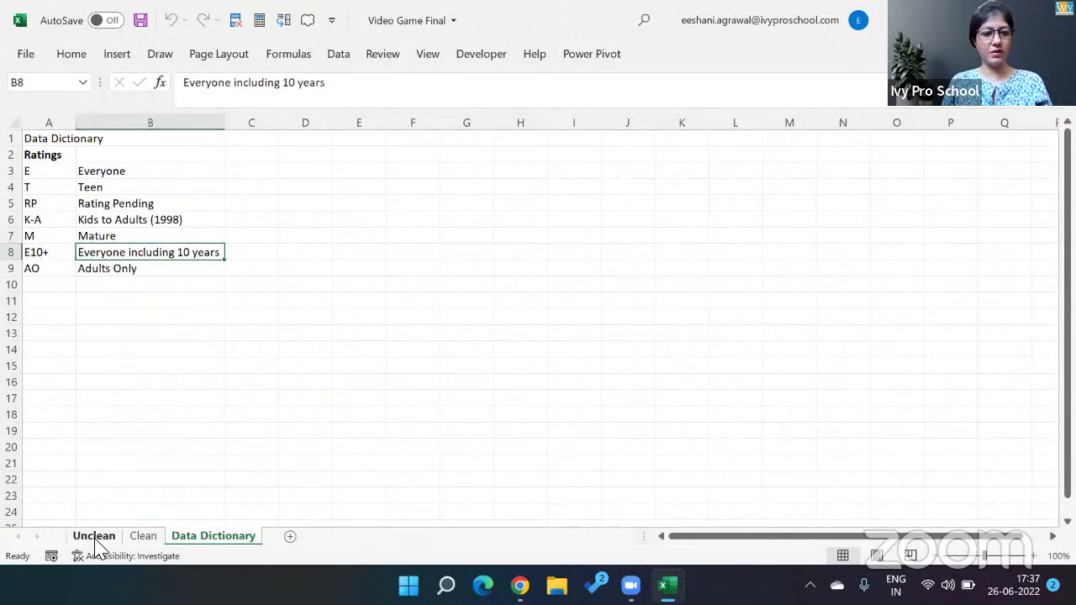
- Permanently delete the Unclean sheet from the workbook
right_click(95, 541)
left_click(141, 327)
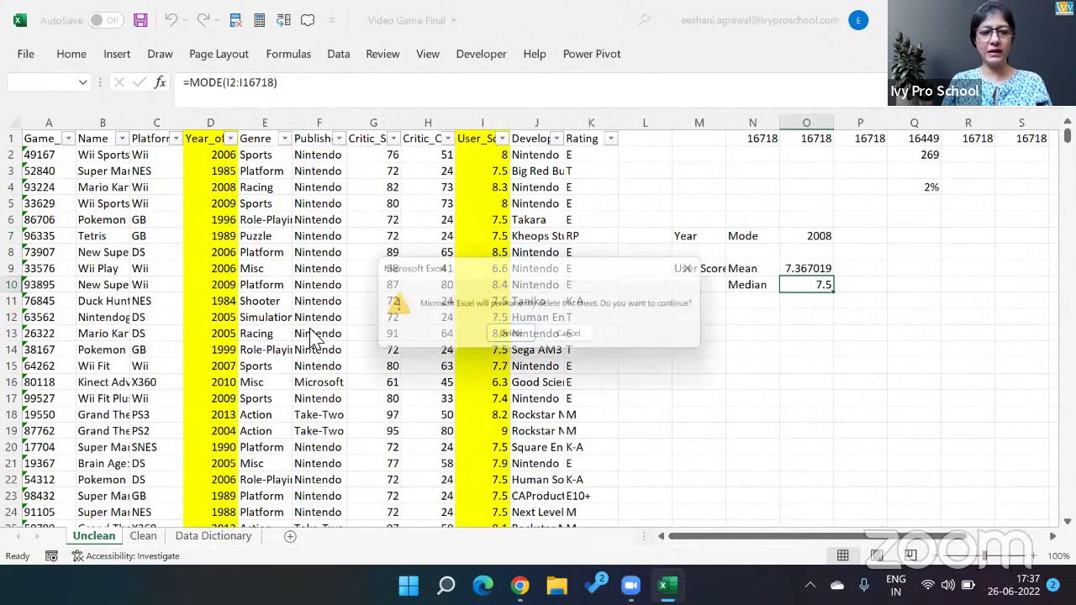
left_click(514, 337)
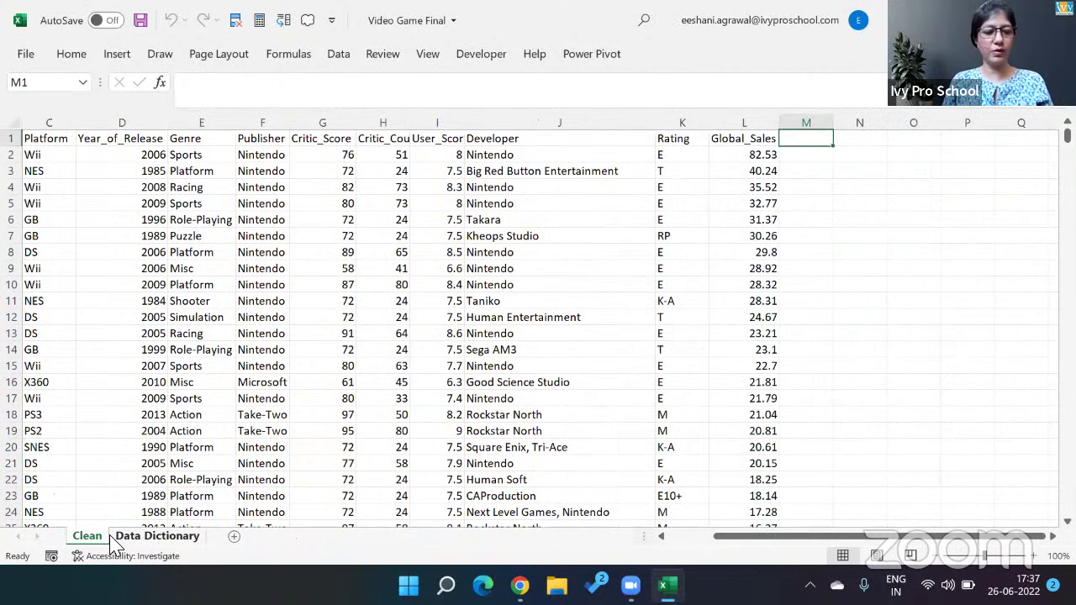
- Unhide the hidden Questions sheet and permanently delete it from the workbook
right_click(127, 537)
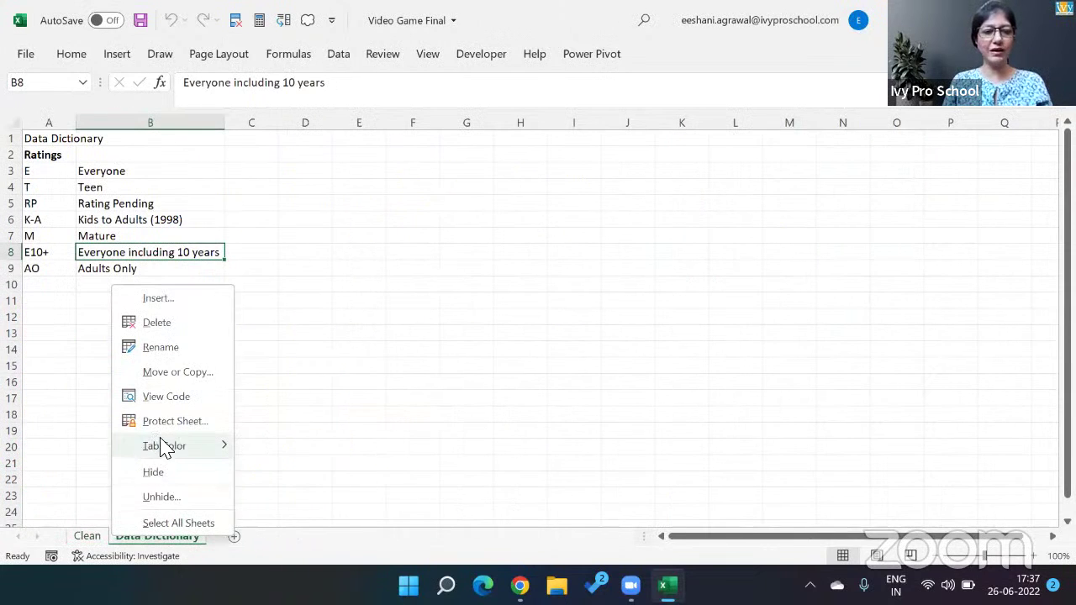
left_click(168, 495)
left_click(188, 543)
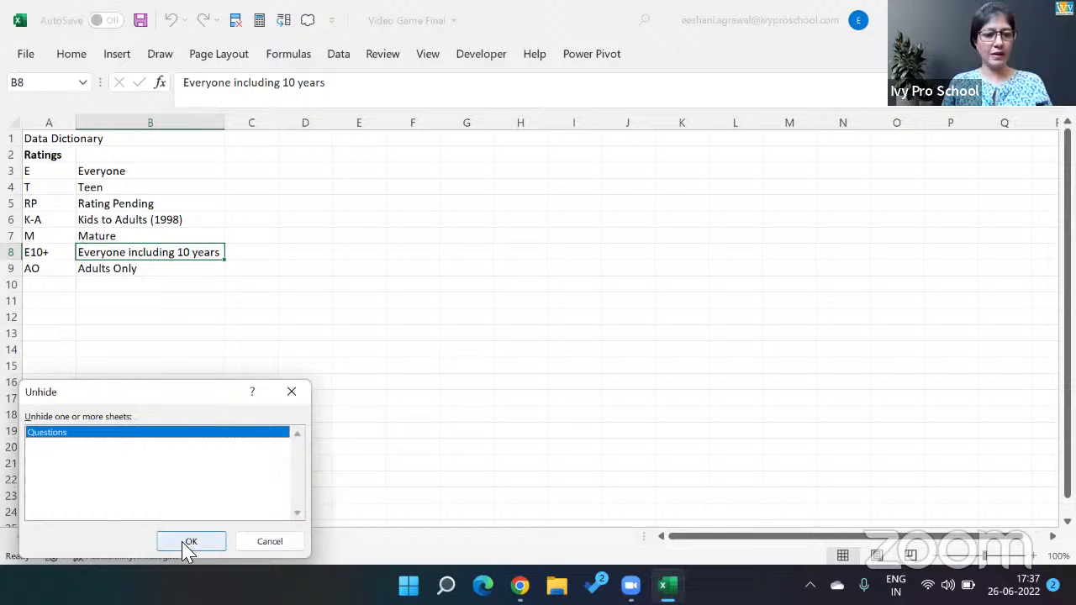
right_click(170, 538)
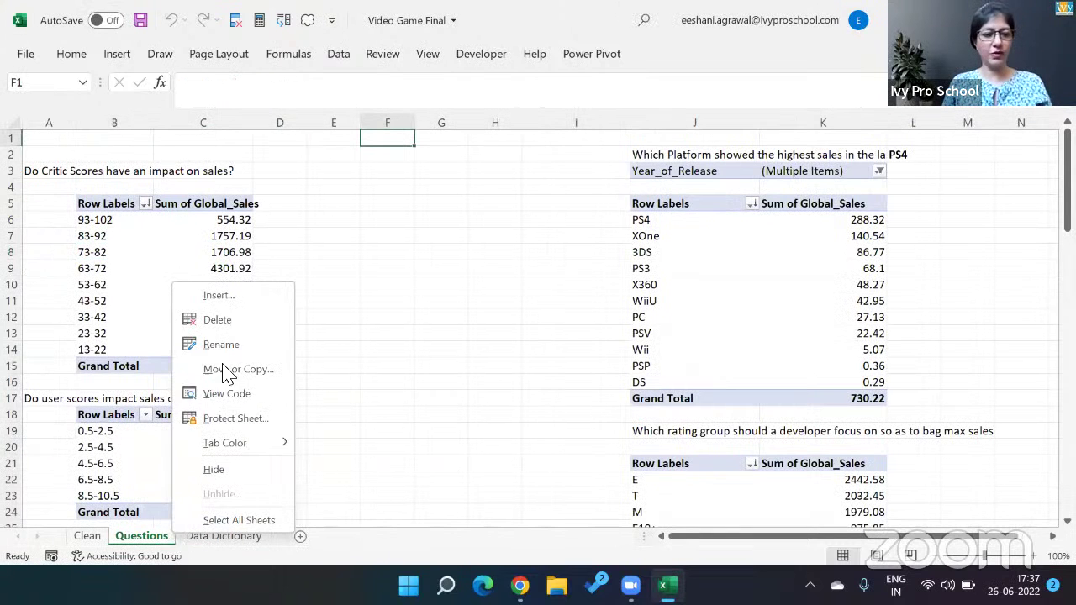
left_click(235, 322)
left_click(507, 332)
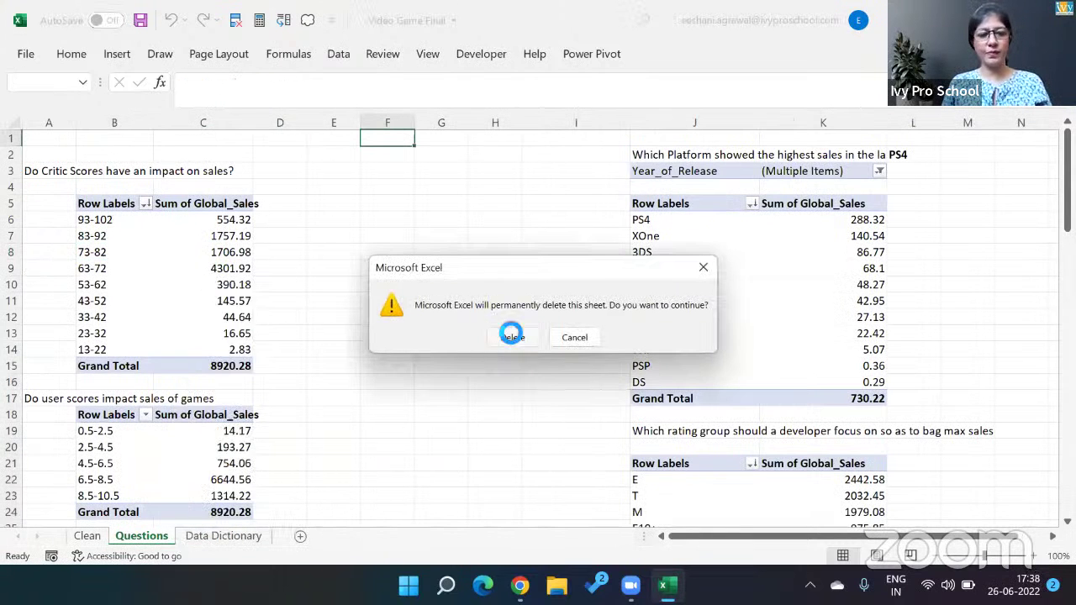
- Close the Video Game Final workbook and save its changes
key("alt+F4")
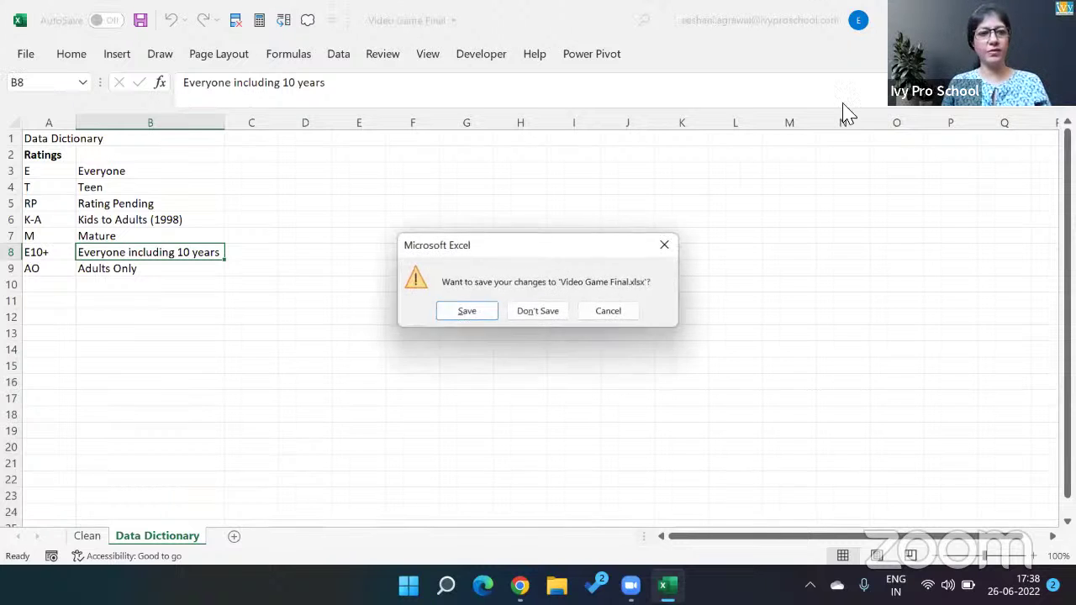
left_click(465, 321)
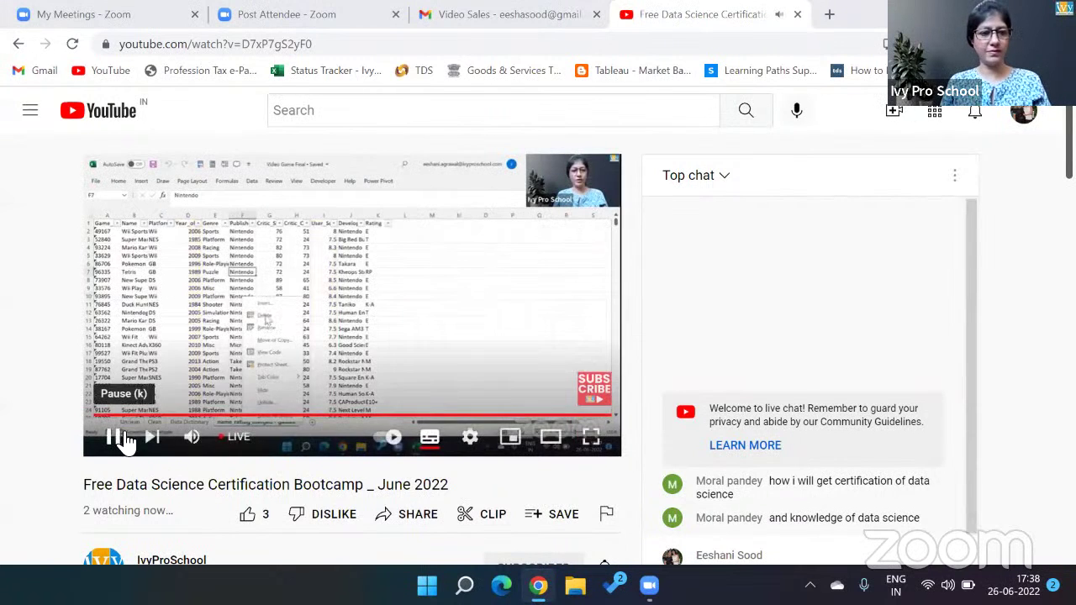
- Mute the live stream playing on the YouTube page and switch to the Zoom meeting
left_click(188, 437)
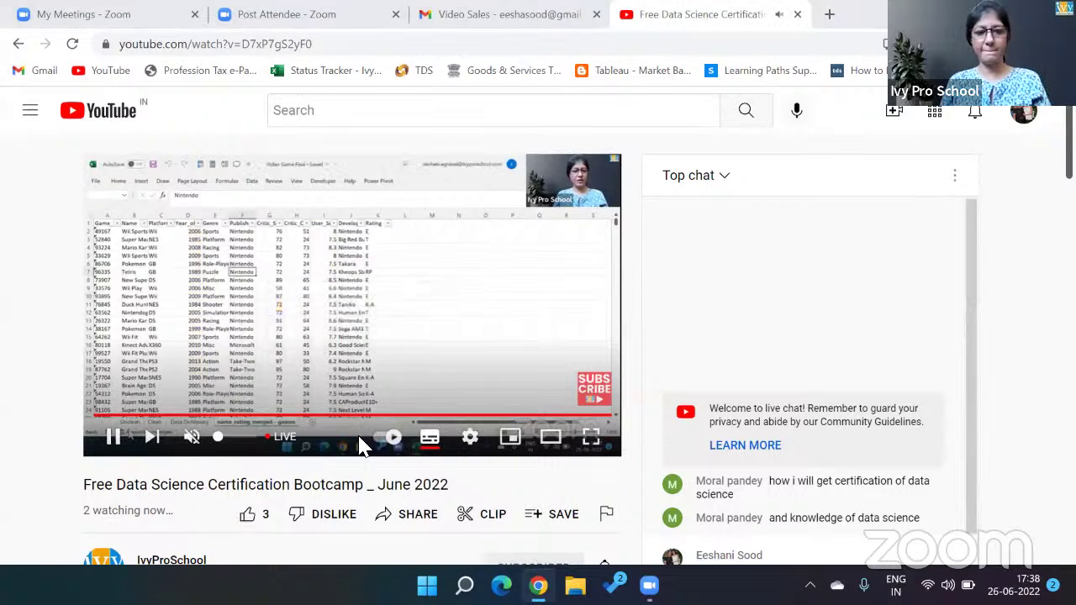
key("alt+Tab")
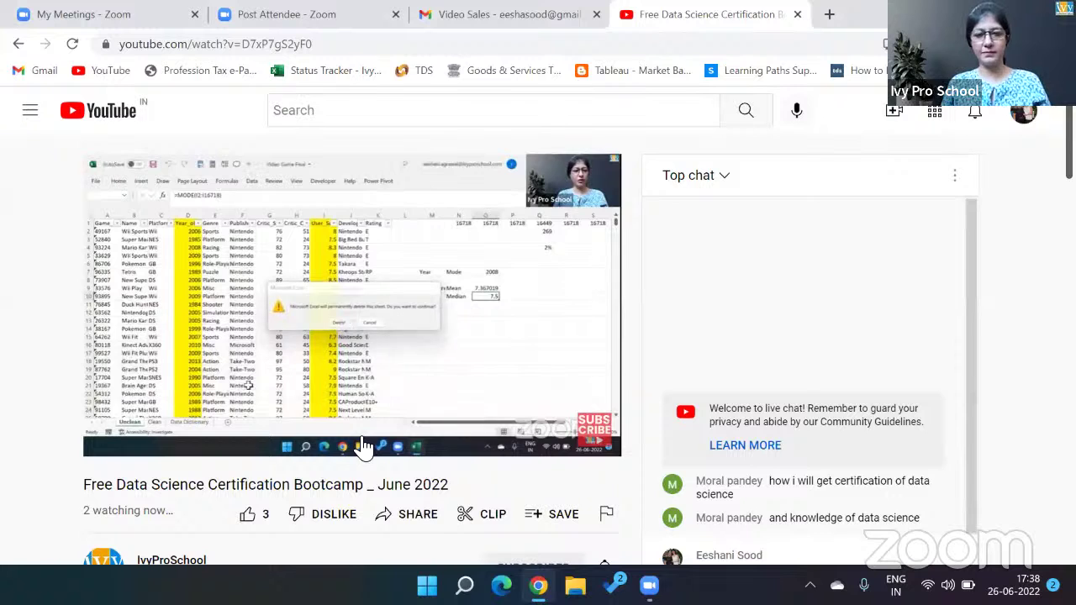
key("alt+Tab")
key("alt+Tab")
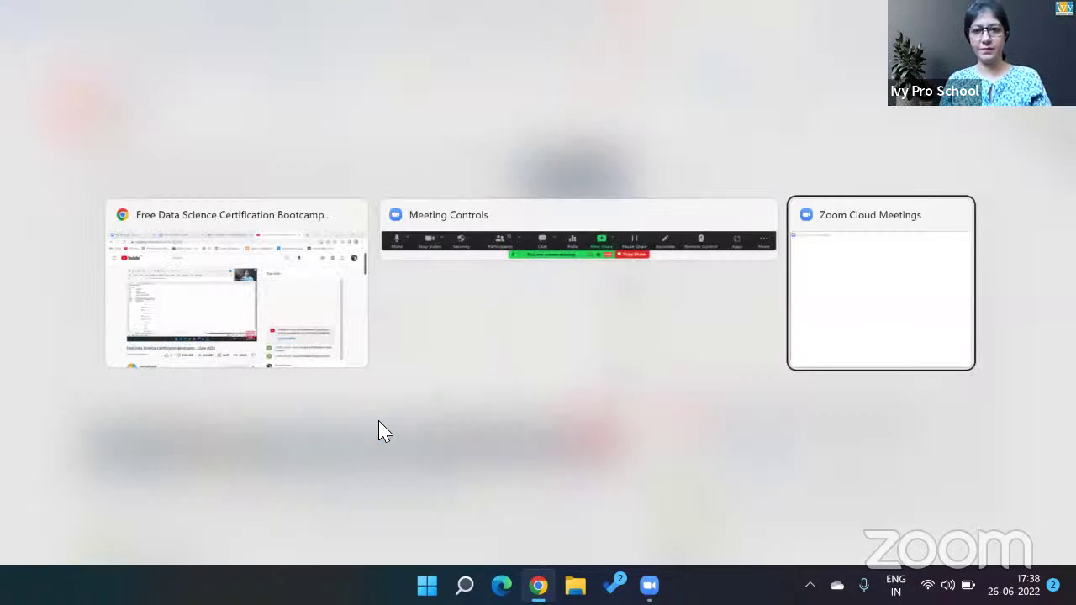
key("alt+shift+Tab")
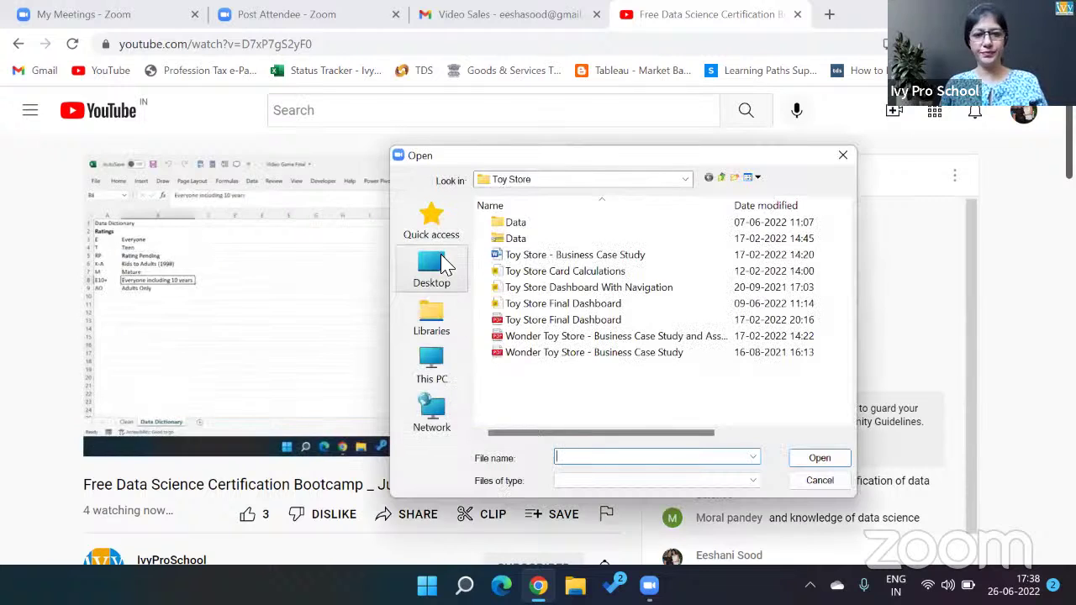
- Select the Video Game Final workbook in the Downloads folder and share it with the Zoom meeting participants
left_click(435, 370)
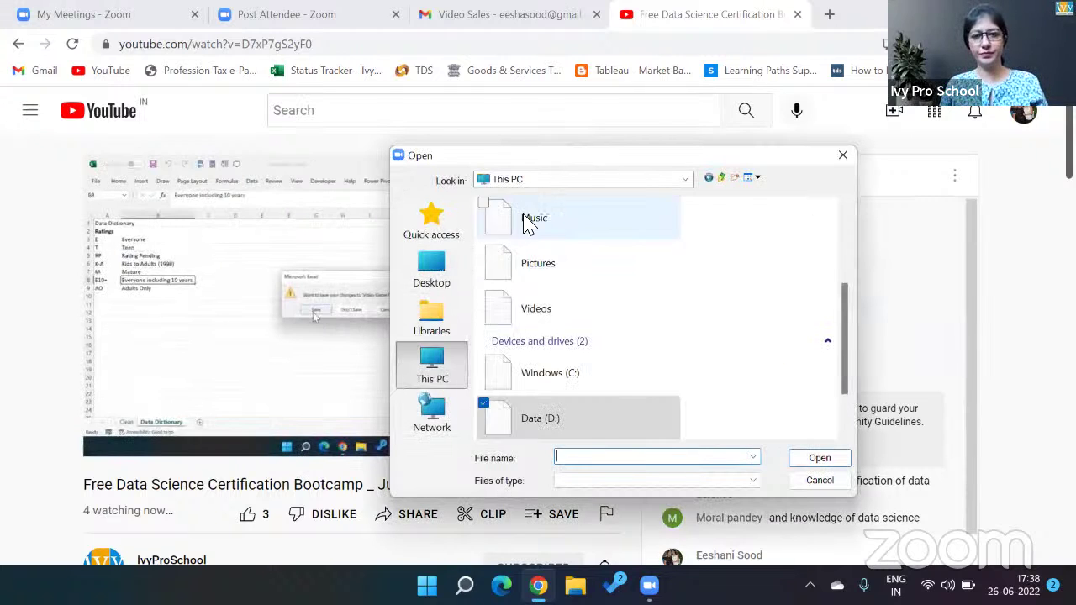
left_click(626, 187)
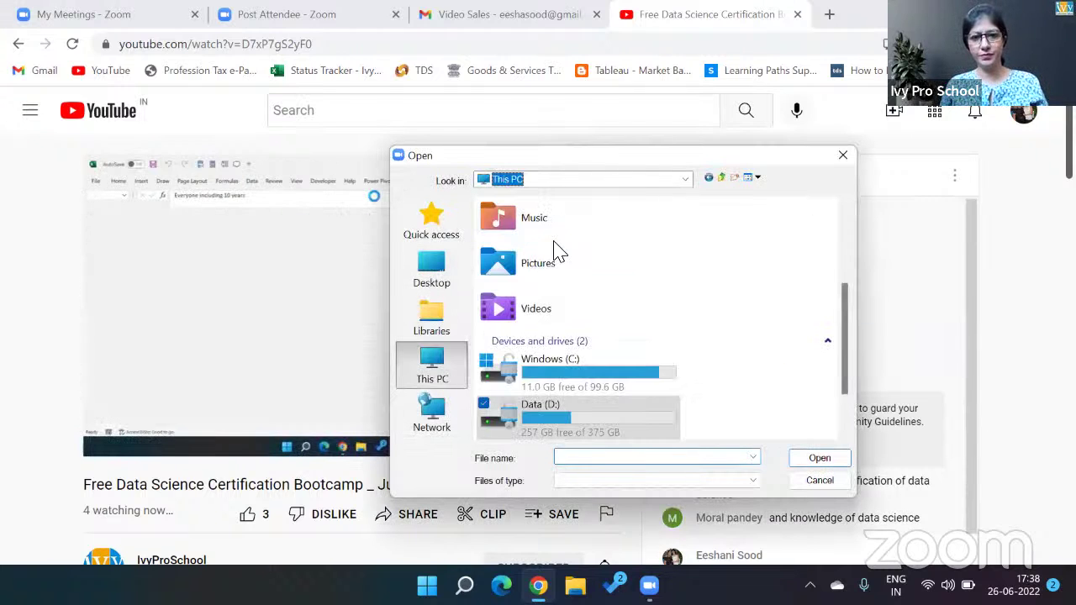
left_click(542, 296)
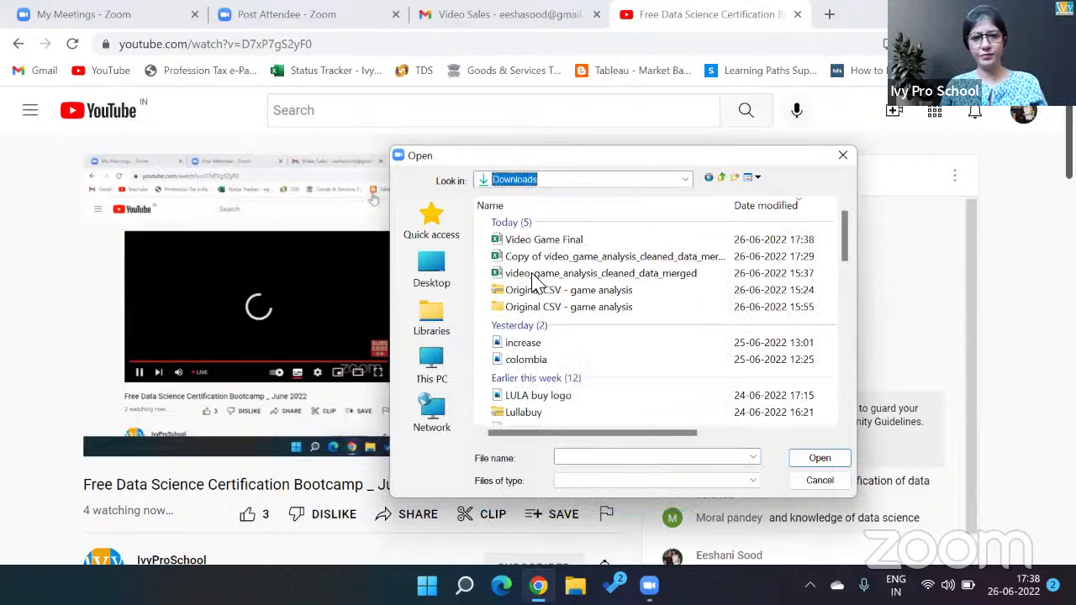
left_click(519, 243)
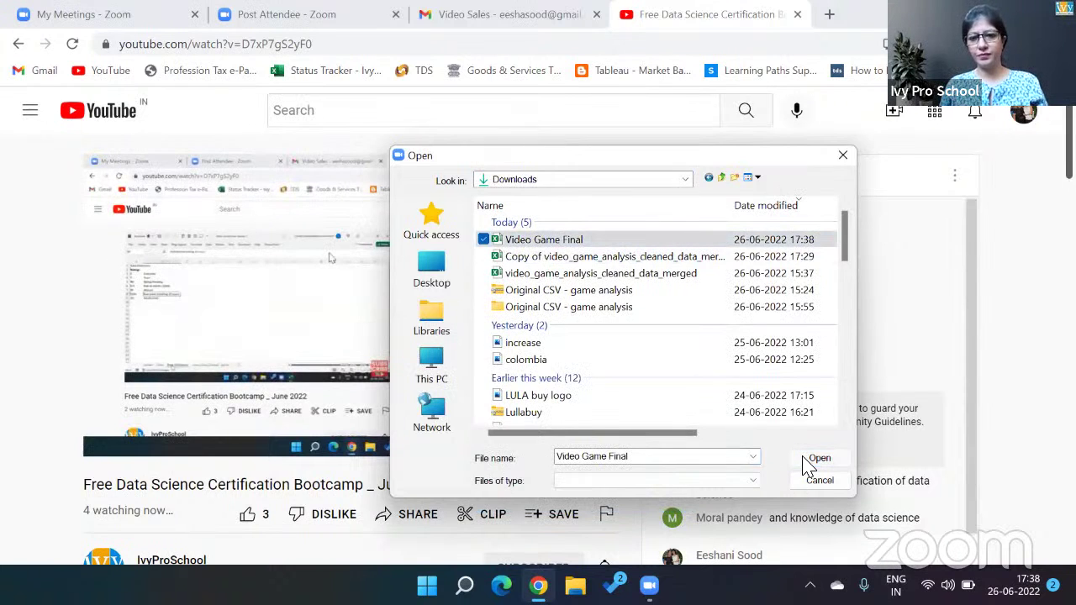
left_click(807, 459)
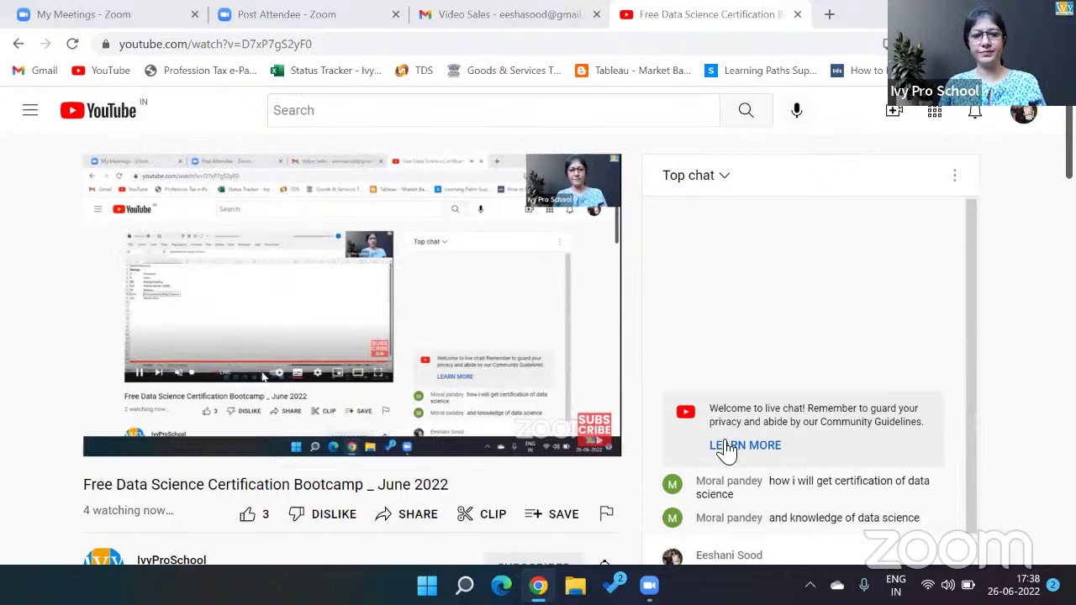
- Reopen the Video Game Final workbook in Excel and show its Clean sheet
key("alt+Tab")
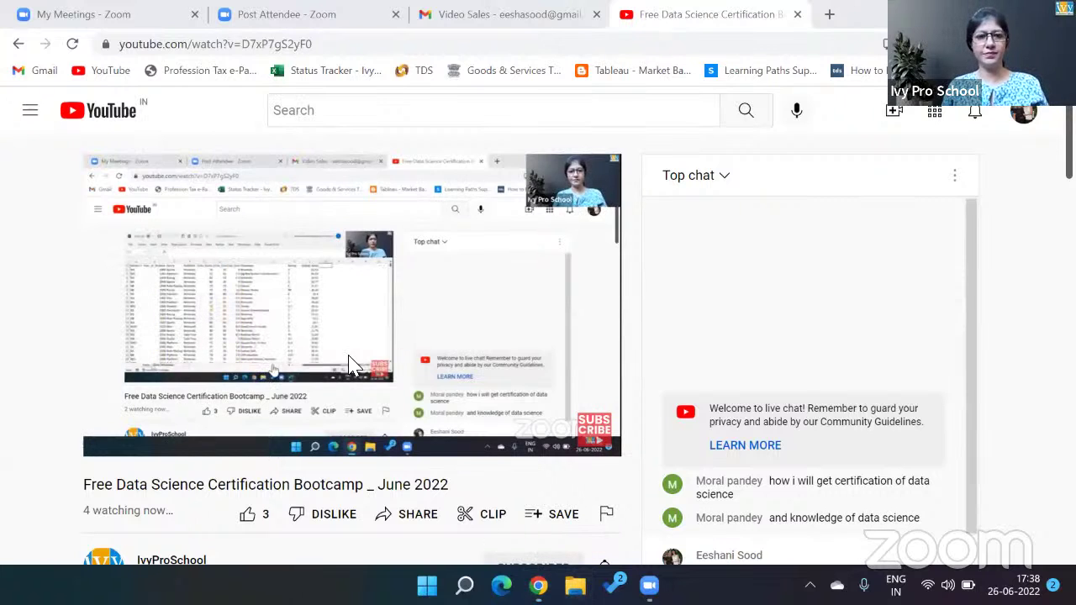
key("super+e")
double_click(296, 311)
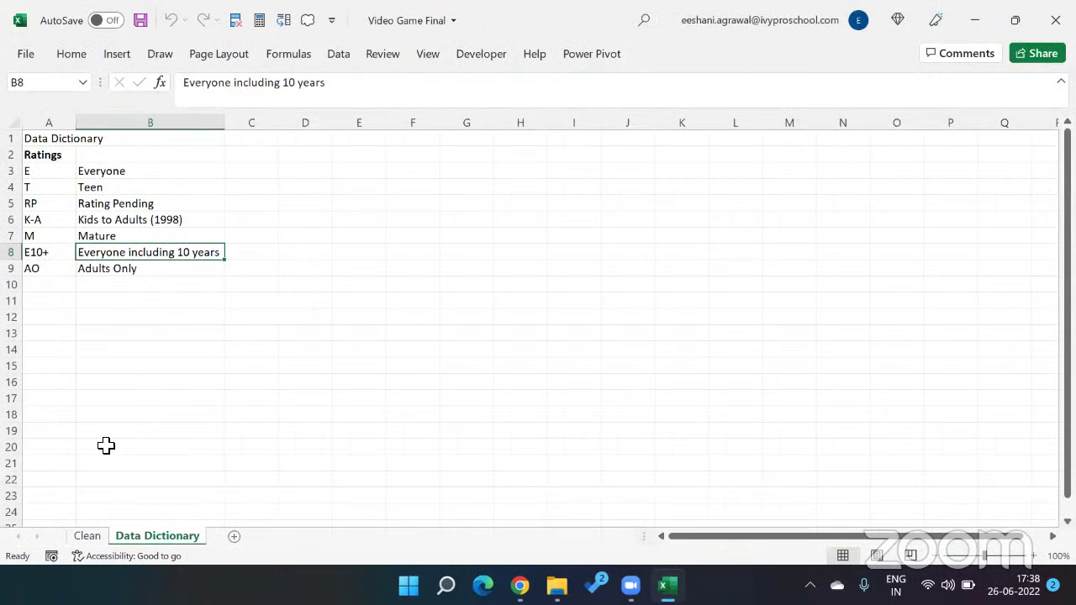
left_click(88, 536)
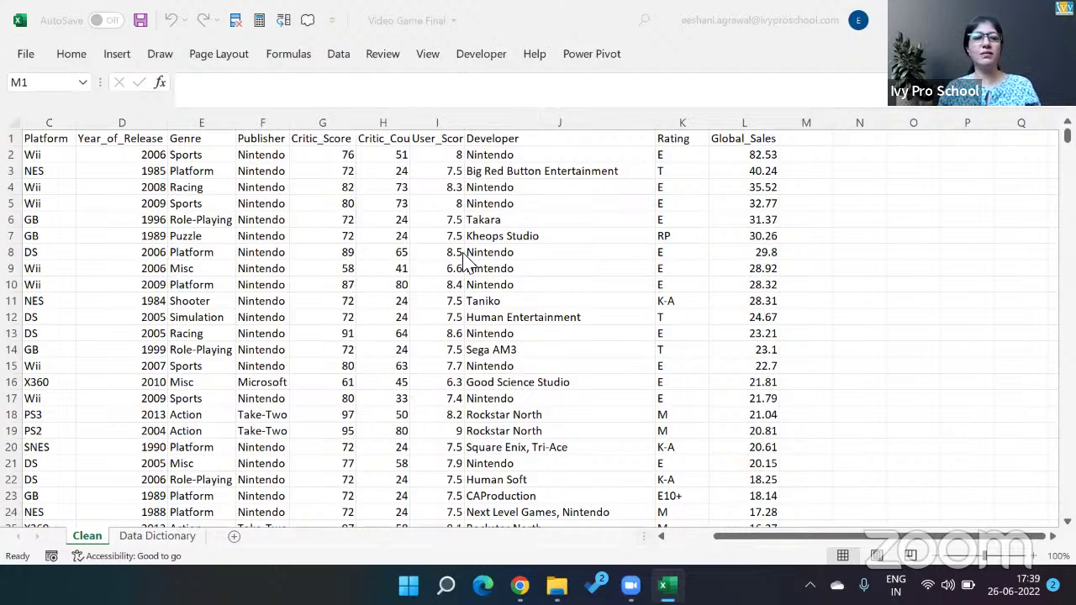
- Examine the Clean sheet's columns along the first game record, from Game_Id through Global_Sales
left_click(370, 401)
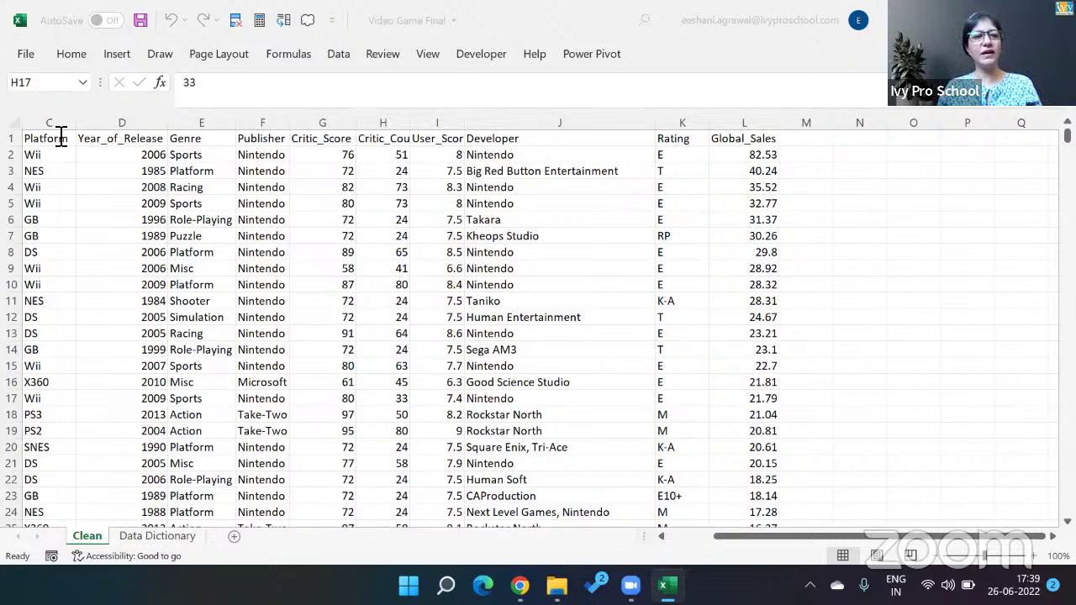
key("Return")
key("Left")
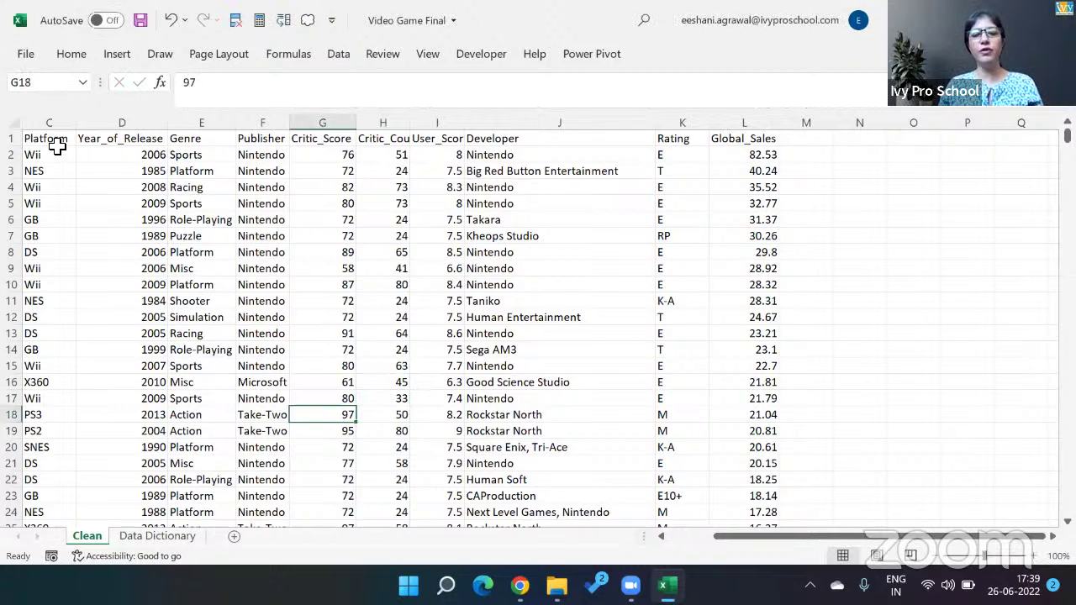
key("Left")
key("Left")
key("Left")
key("Left")
key("Left")
key("Left")
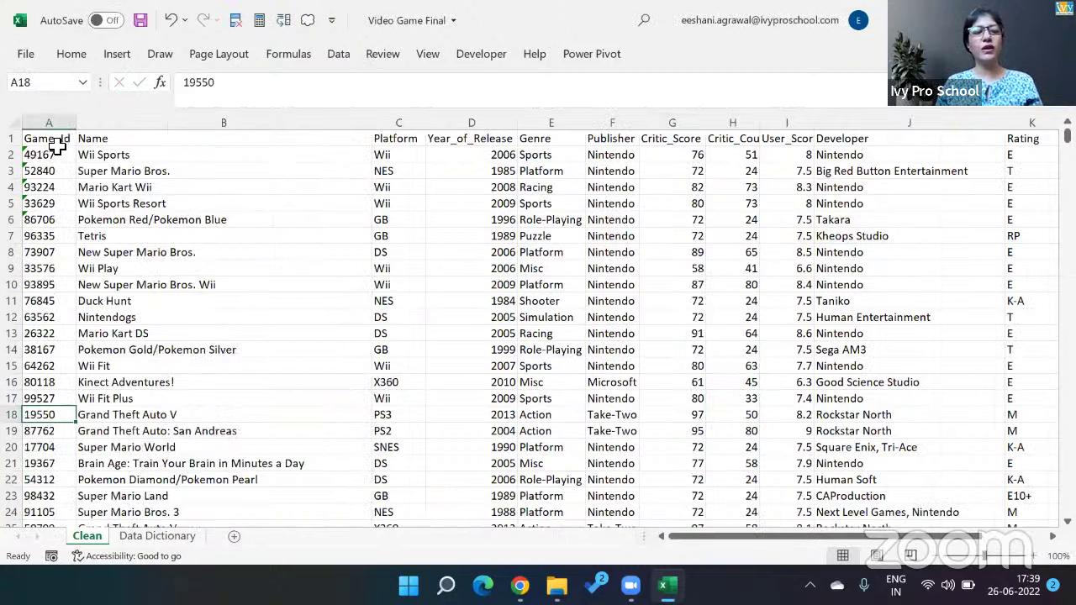
key("Up")
key("Up")
key("Up")
key("Up")
key("Up")
key("Up")
key("Up")
key("Up")
key("Up")
key("Up")
key("Up")
key("Up")
key("Up")
key("Up")
key("Up")
key("Up")
key("Right")
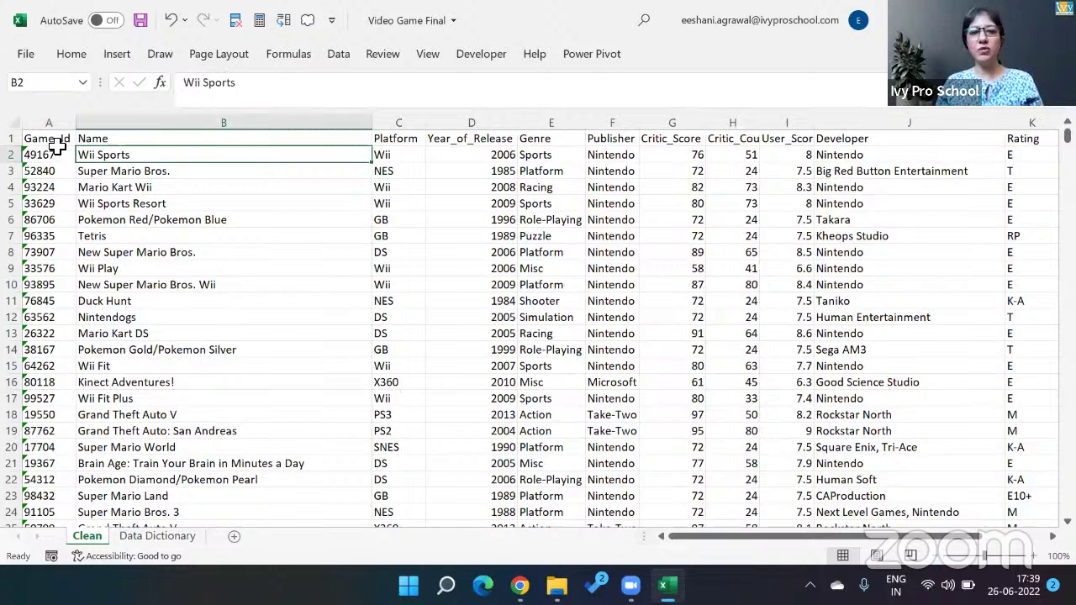
key("Right")
key("Right")
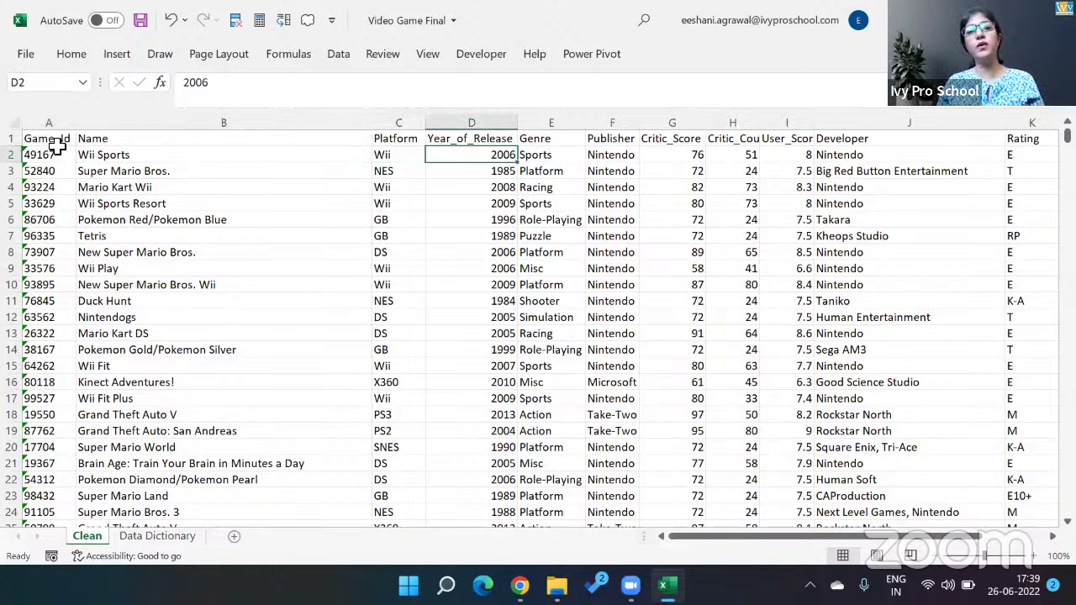
key("Right")
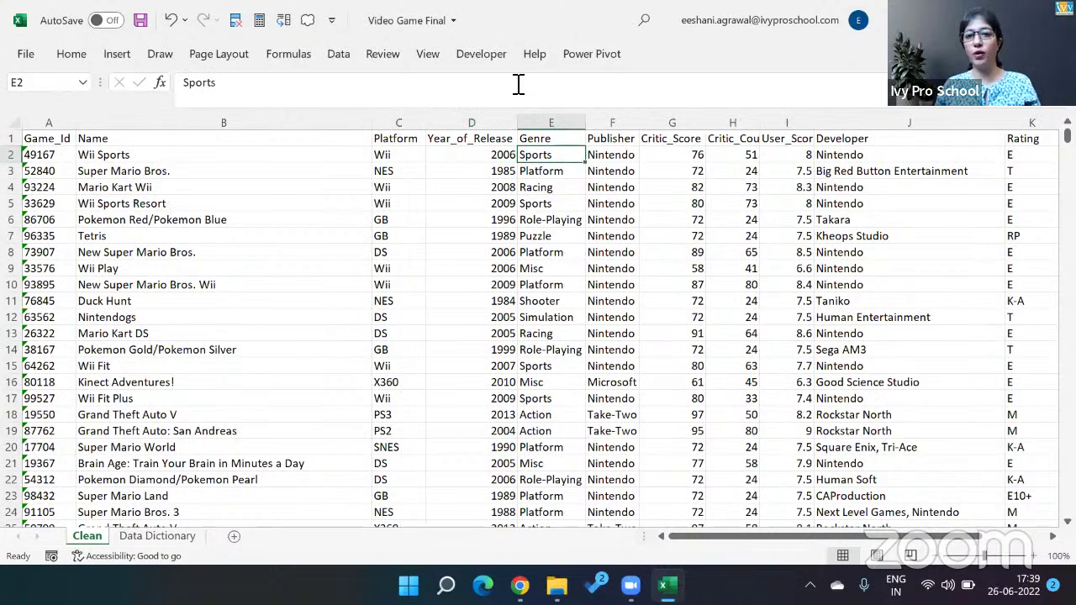
left_click(667, 161)
key("Right")
key("Right")
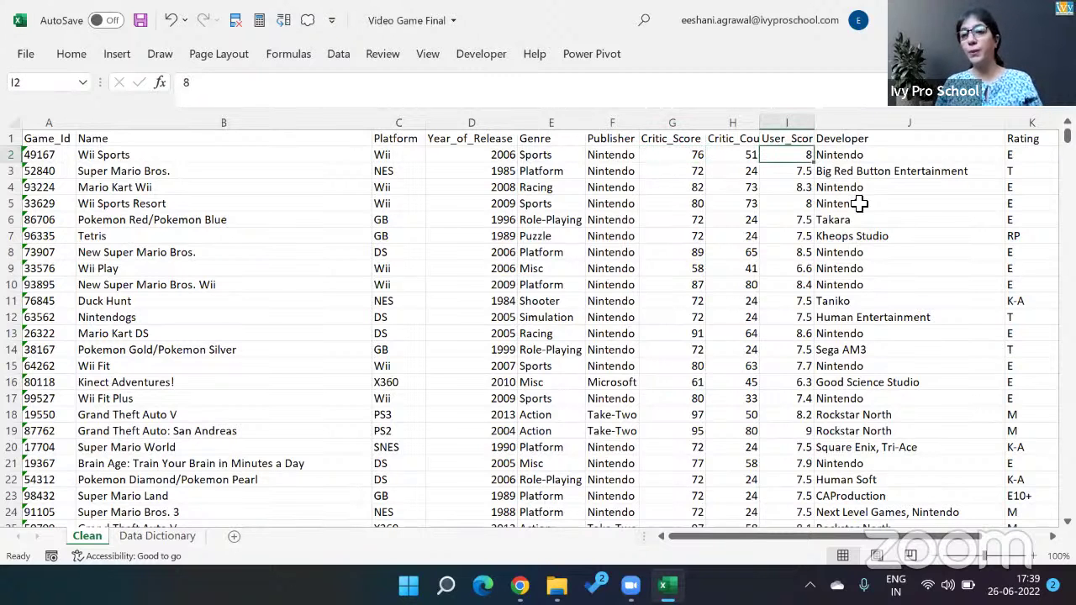
left_click(1010, 158)
key("Right")
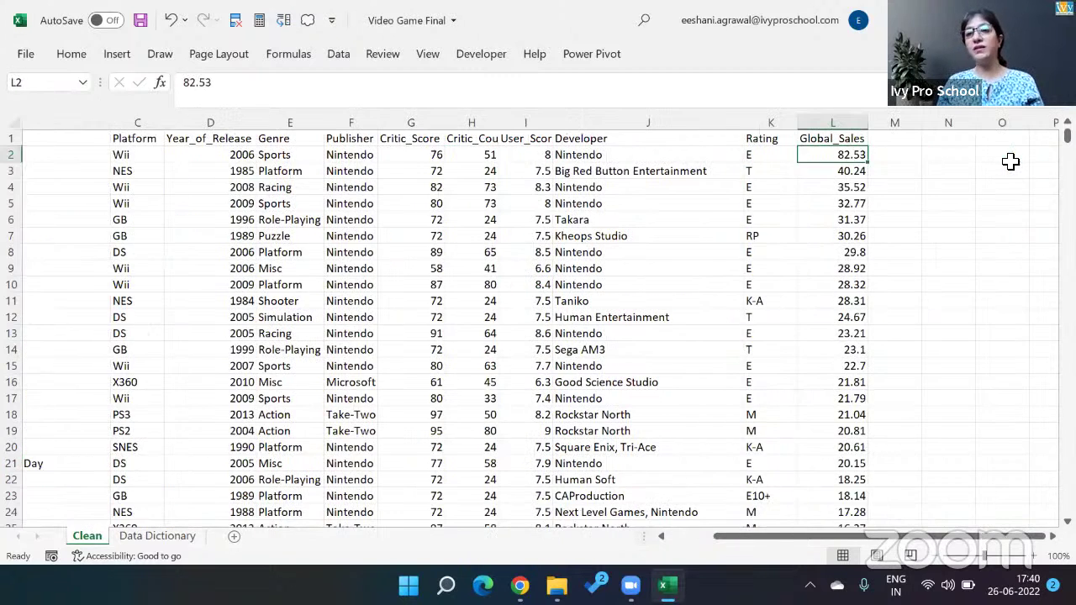
- Return to the Game_Id header in cell A1 and insert a blank worksheet after the Clean sheet
key("Up")
key("Left")
key("Left")
key("Left")
key("Left")
key("Left")
key("Left")
key("Left")
key("Left")
key("Left")
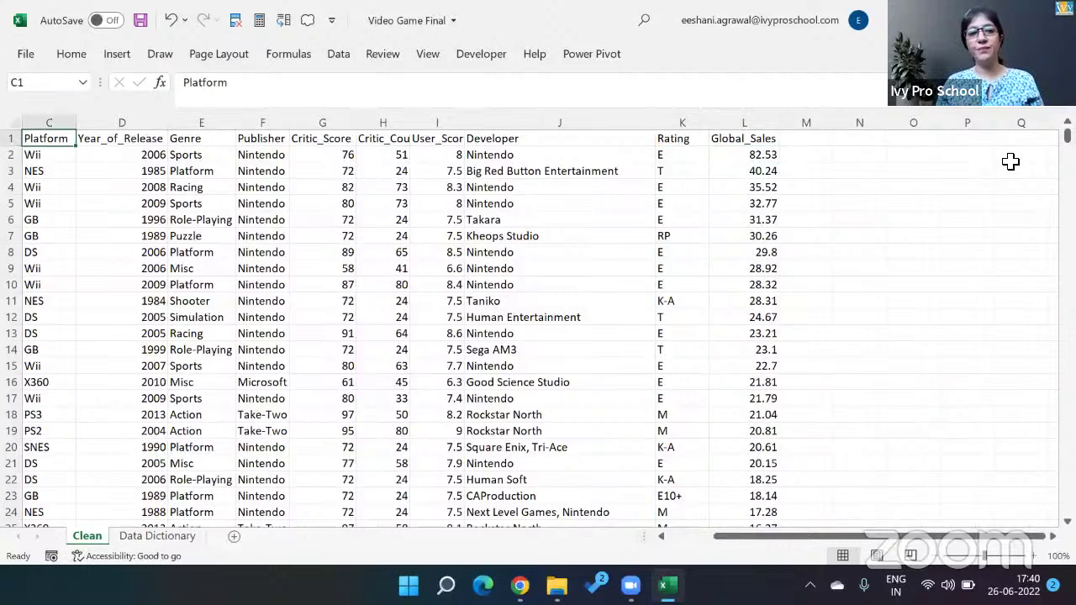
key("Left")
key("Left")
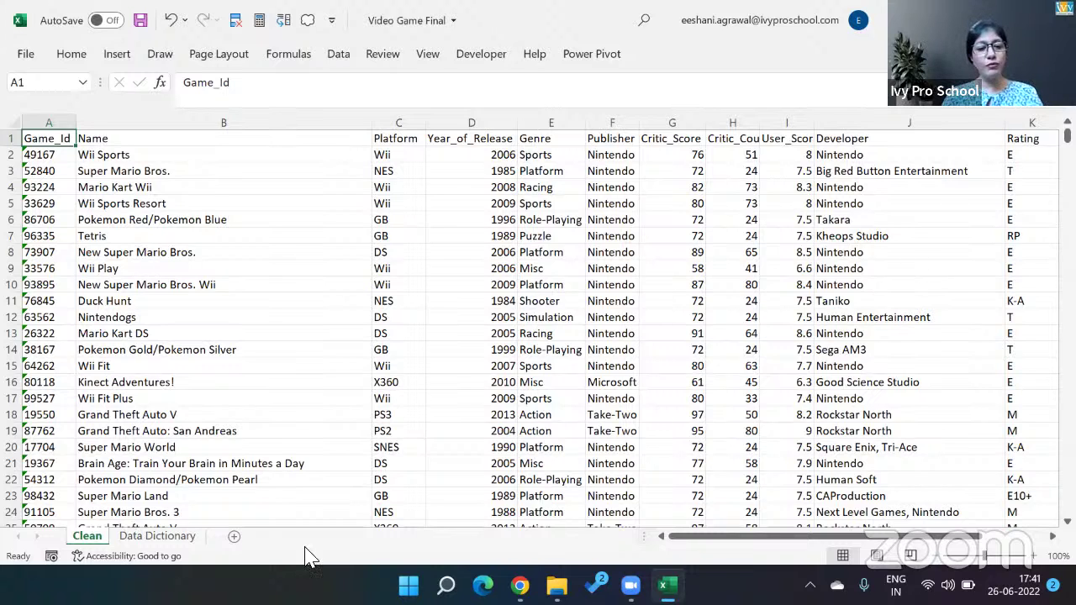
left_click(234, 538)
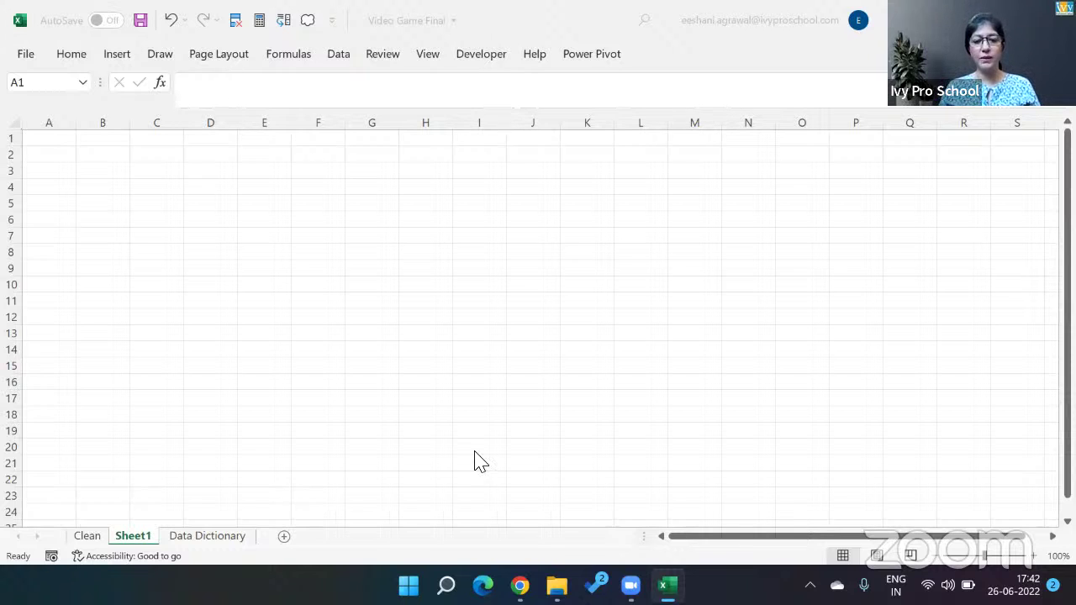
- Switch to Chrome, open a new browser window and go to Google Drive
mouse_move(523, 580)
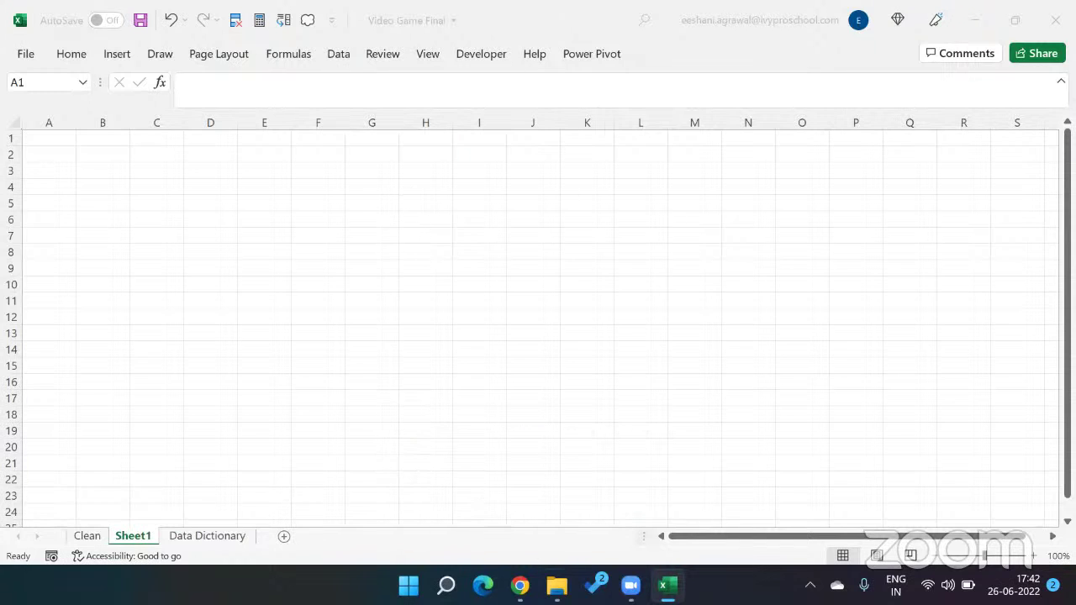
left_click(520, 585)
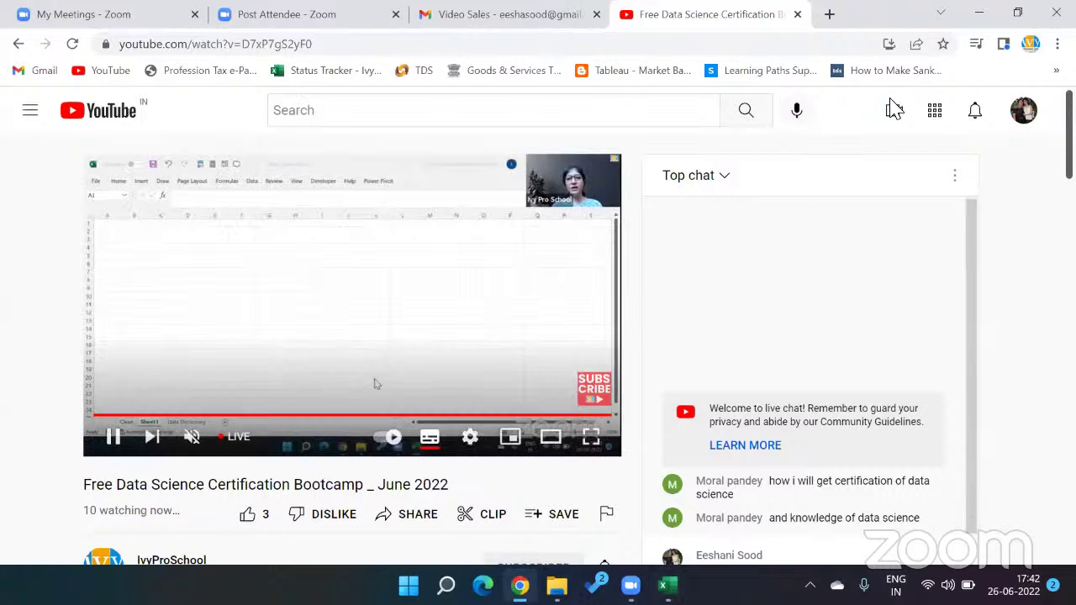
left_click(1058, 44)
left_click(933, 91)
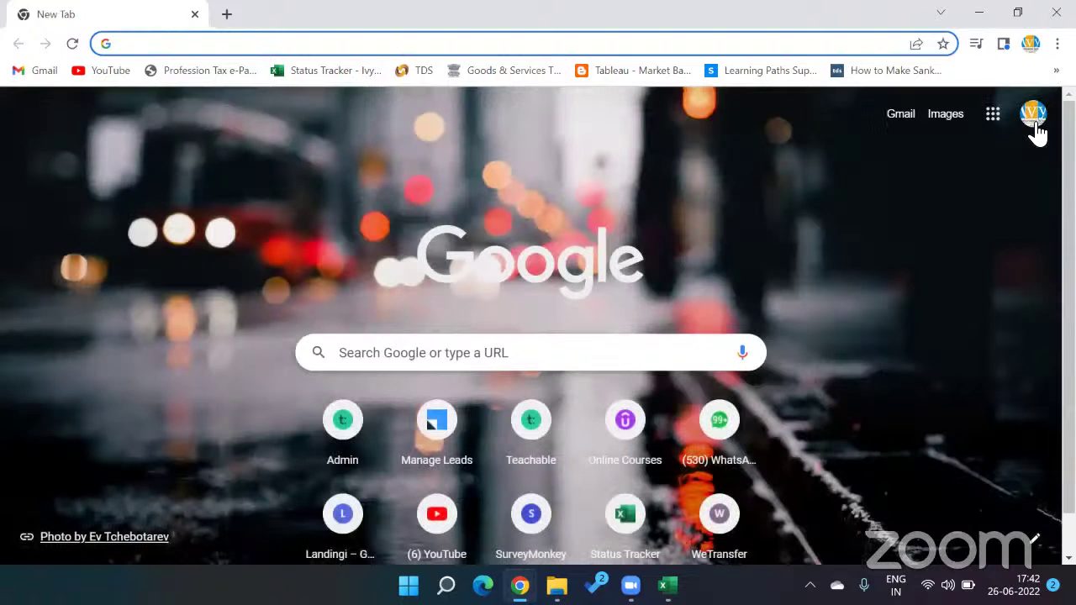
left_click(996, 126)
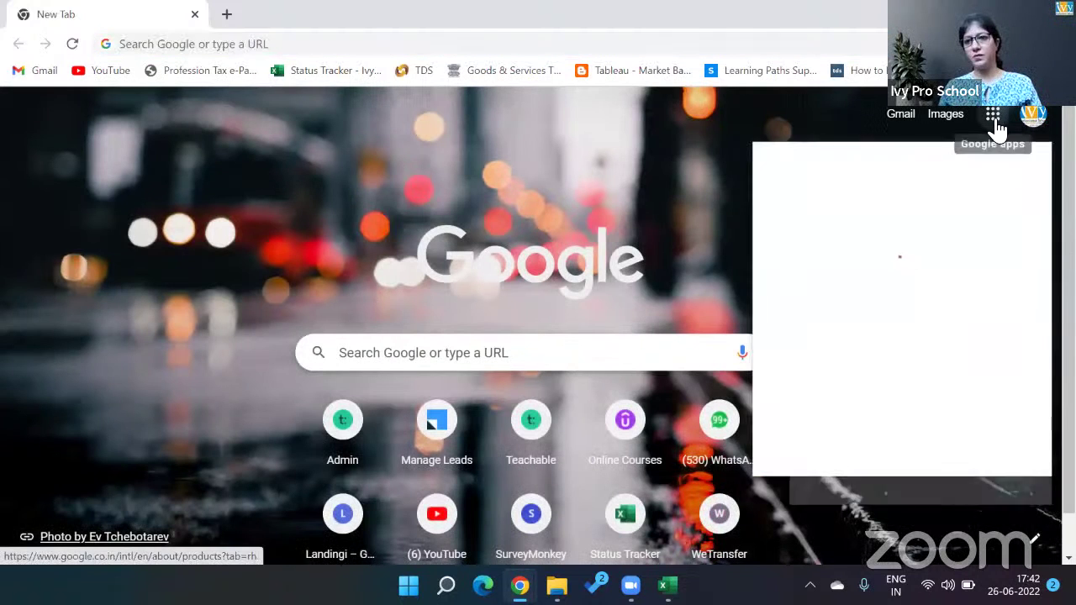
left_click(995, 119)
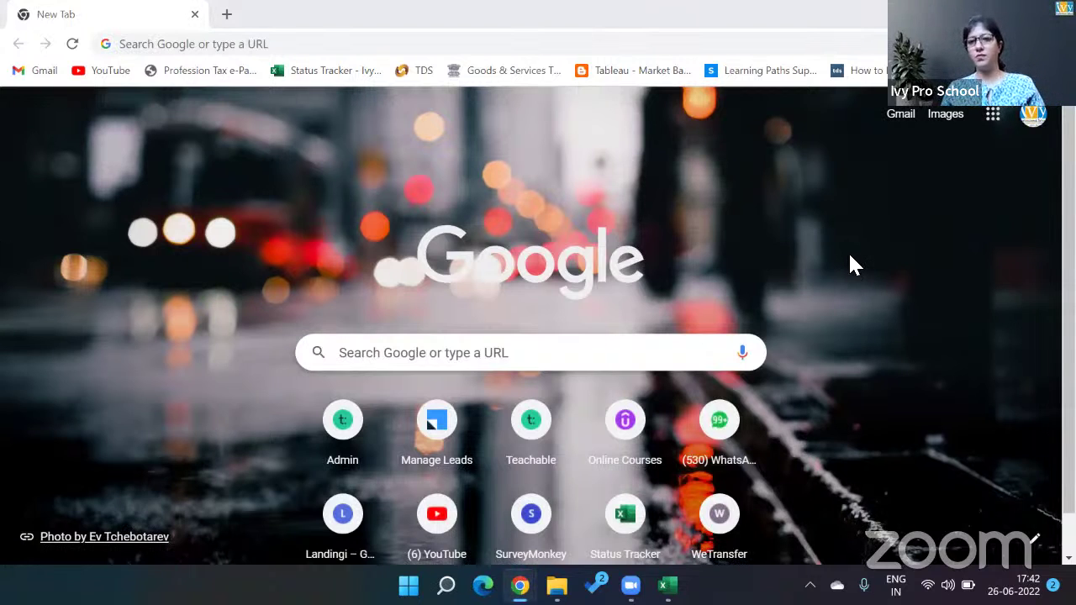
left_click(992, 116)
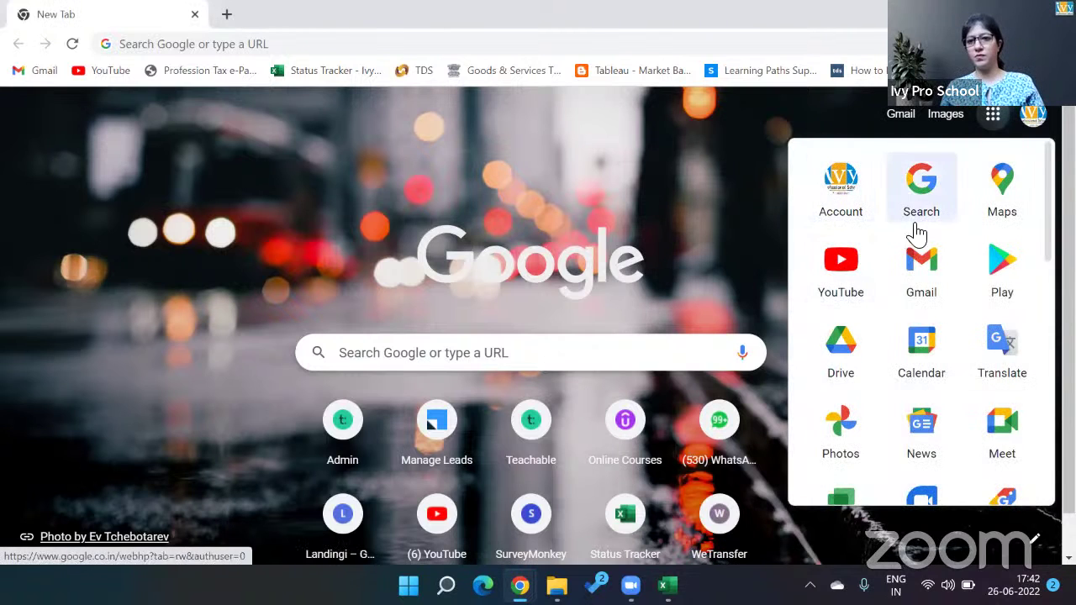
left_click(848, 351)
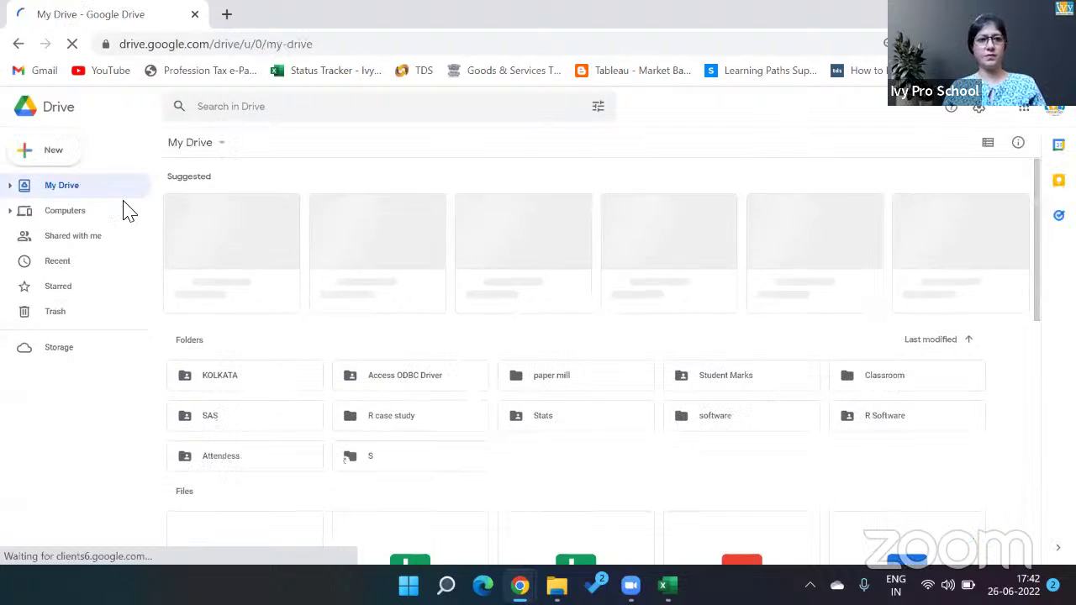
- Upload the Video Game Final workbook from the Downloads folder to My Drive and open the uploaded file
left_click(25, 157)
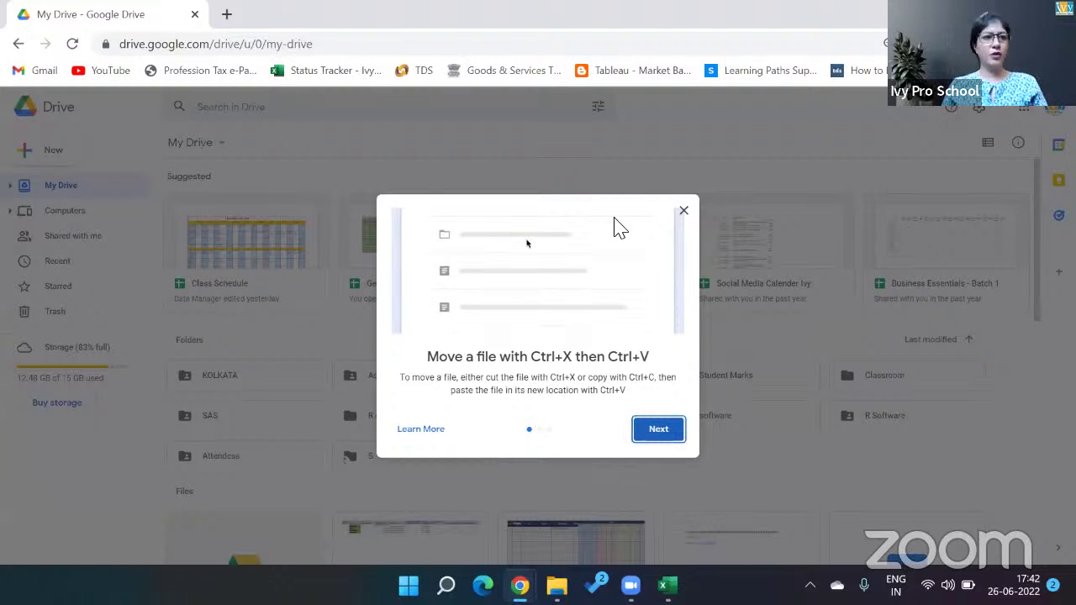
key("Escape")
left_click(65, 158)
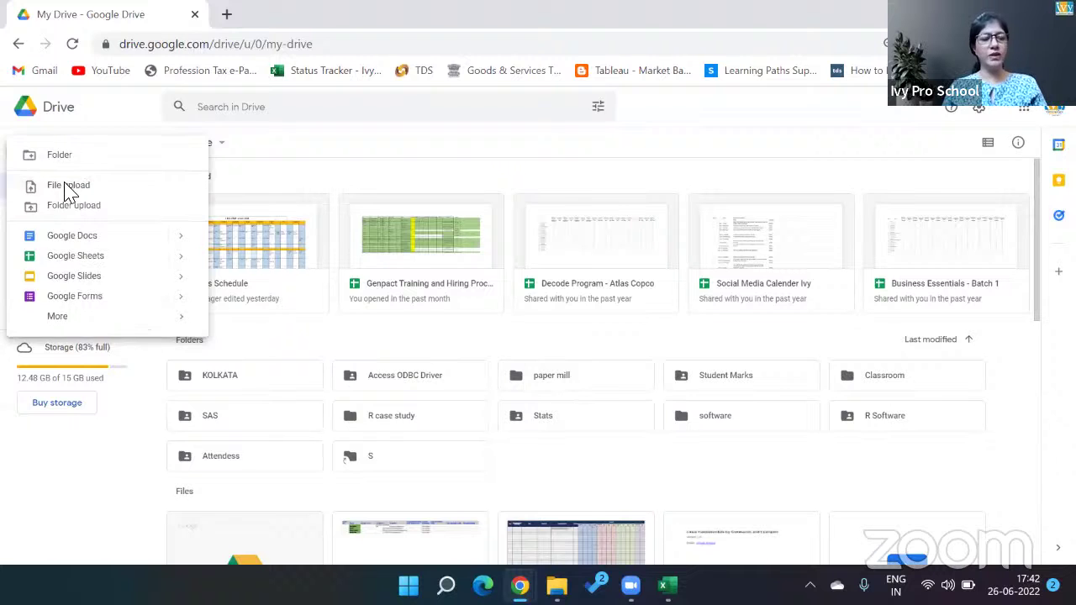
left_click(66, 186)
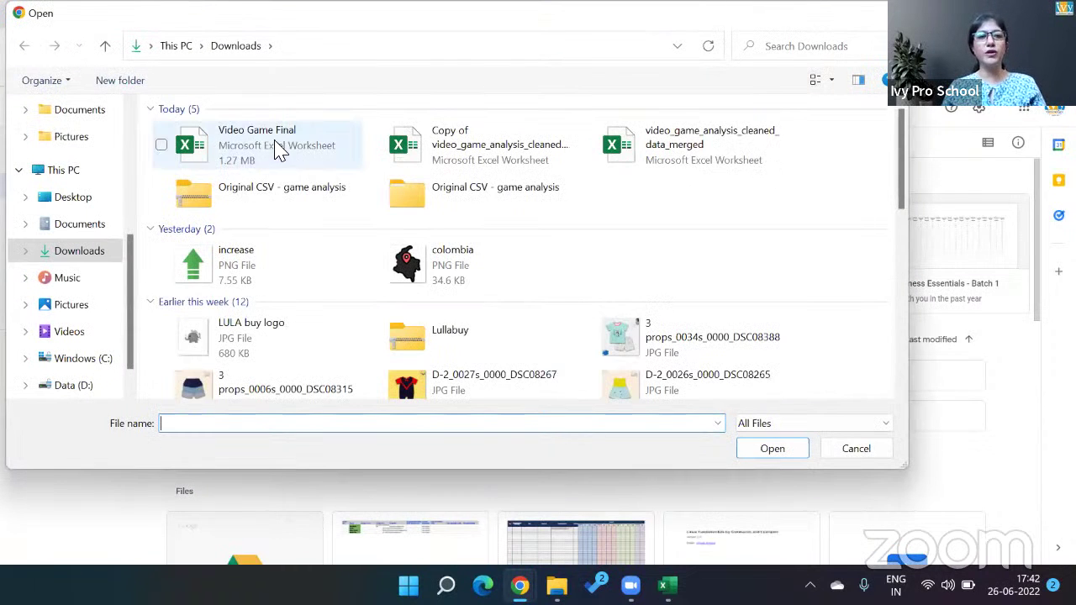
left_click(280, 150)
left_click(778, 454)
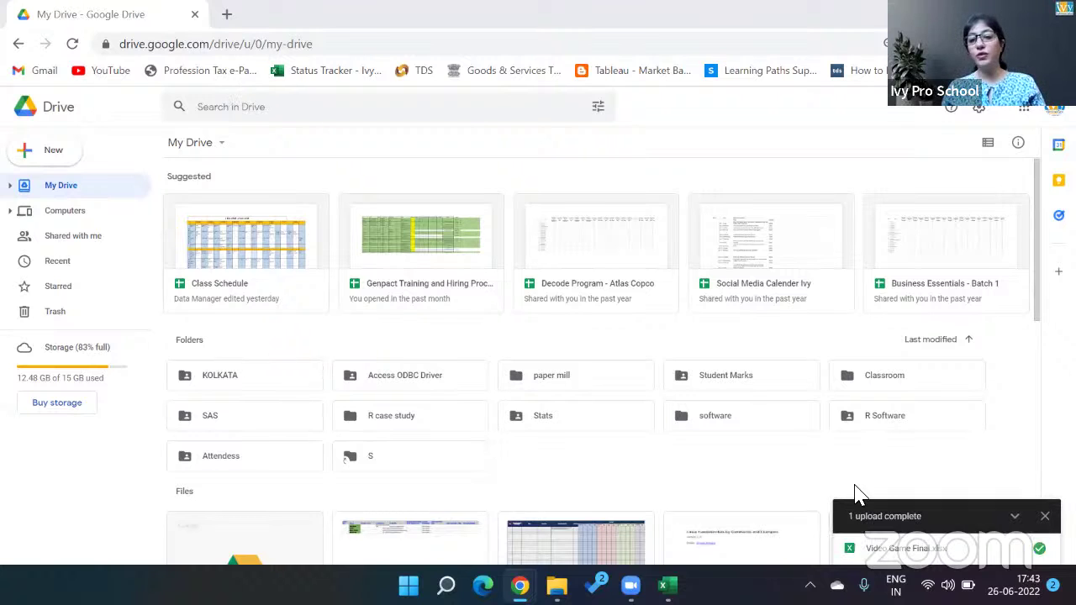
left_click(904, 551)
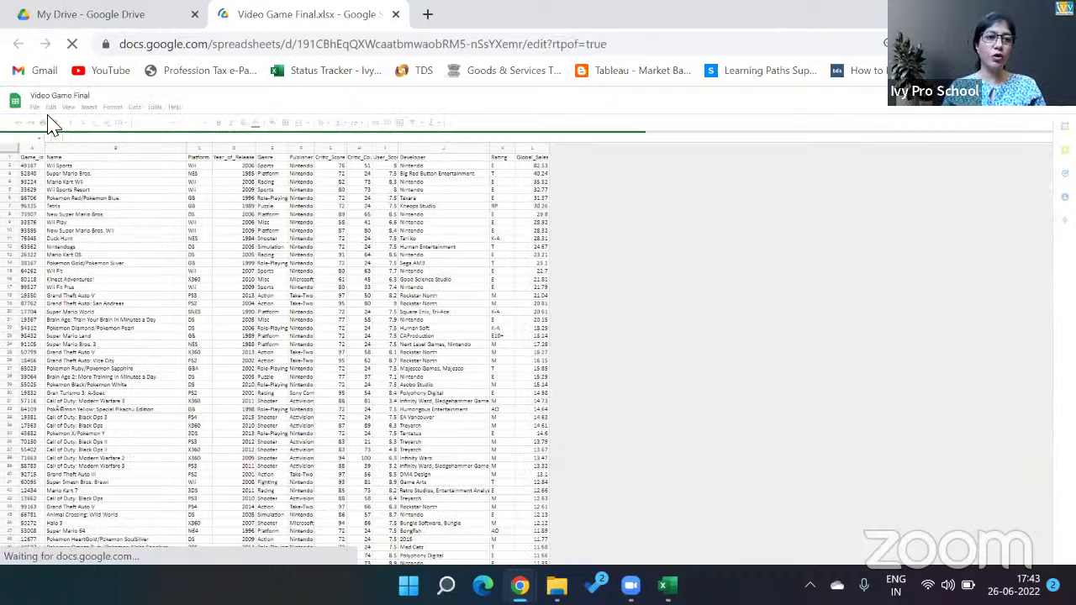
- Give anyone with the link viewer access to Video Game Final.xlsx and copy its sharing link
left_click(33, 109)
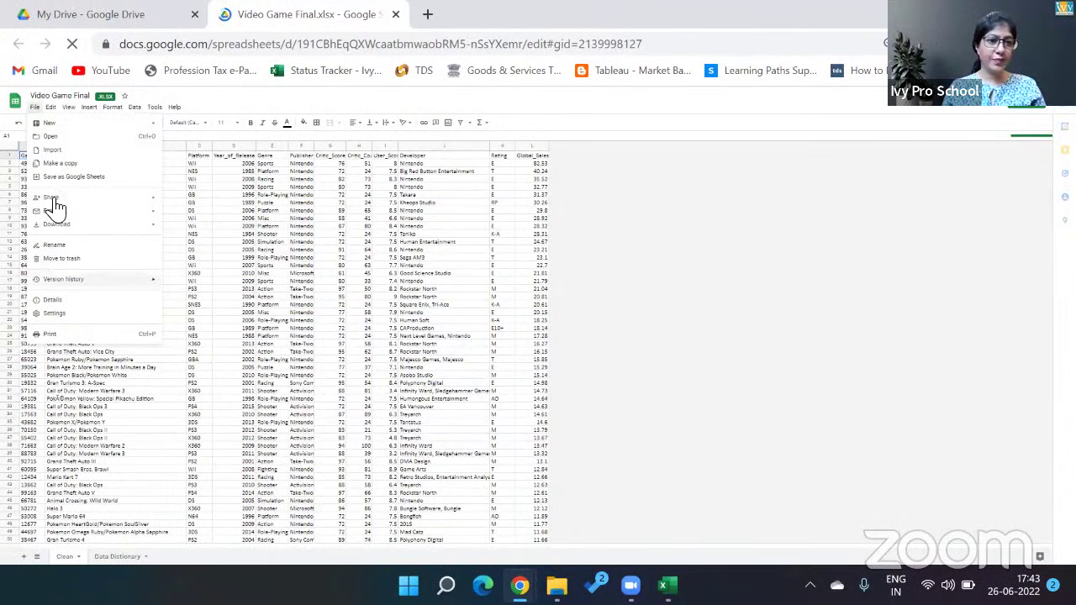
mouse_move(52, 200)
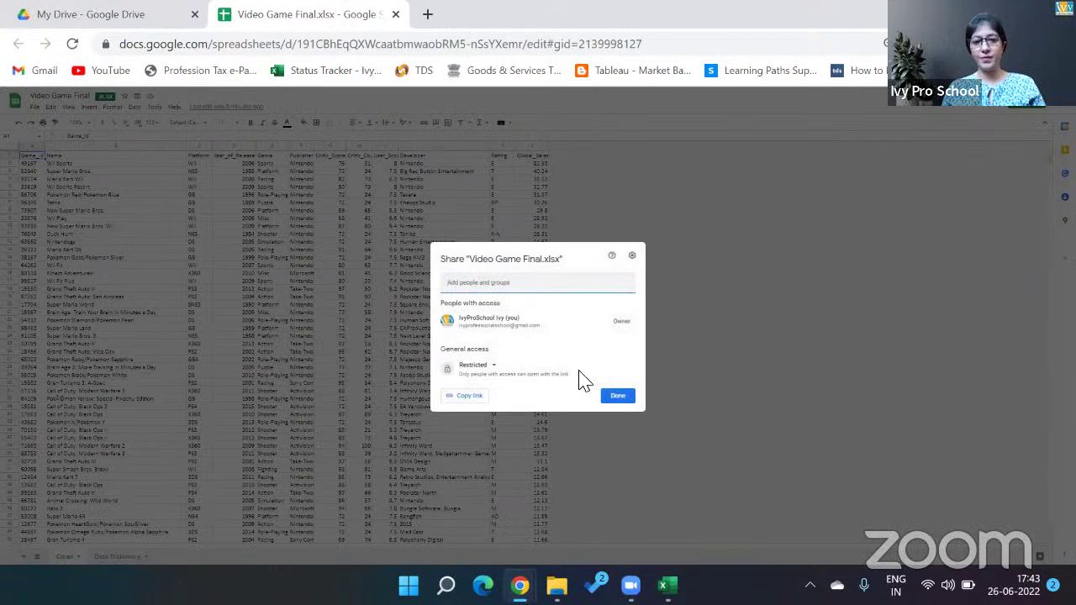
left_click(493, 380)
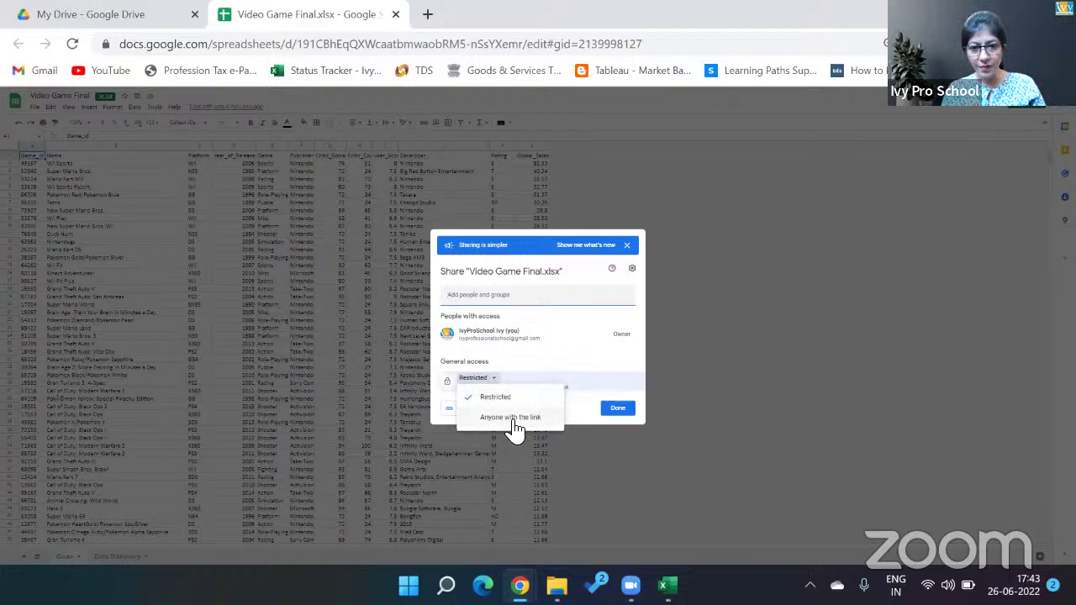
left_click(510, 417)
left_click(472, 411)
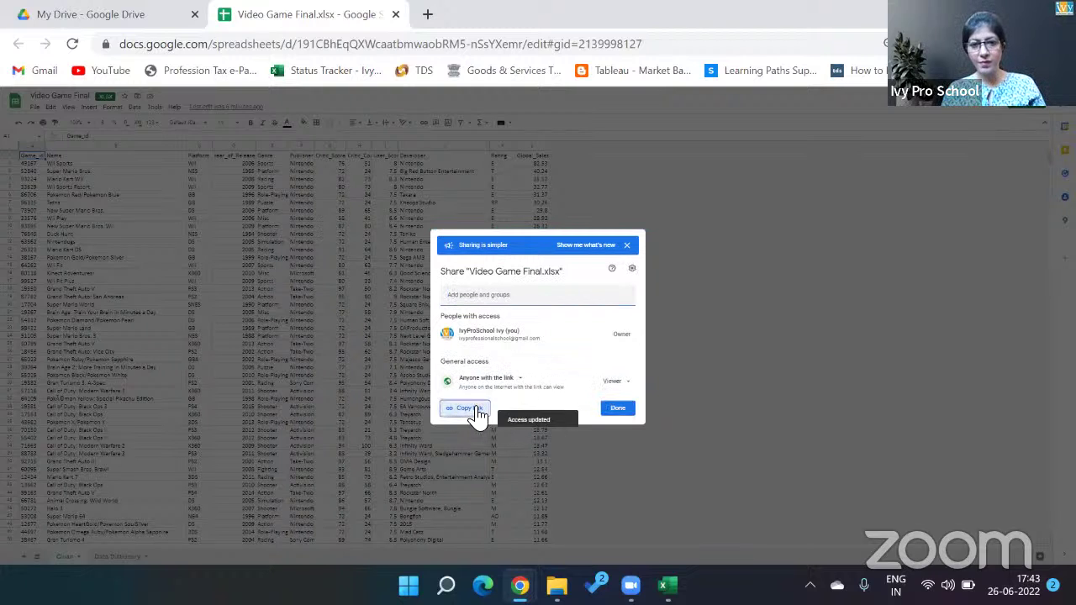
left_click(619, 411)
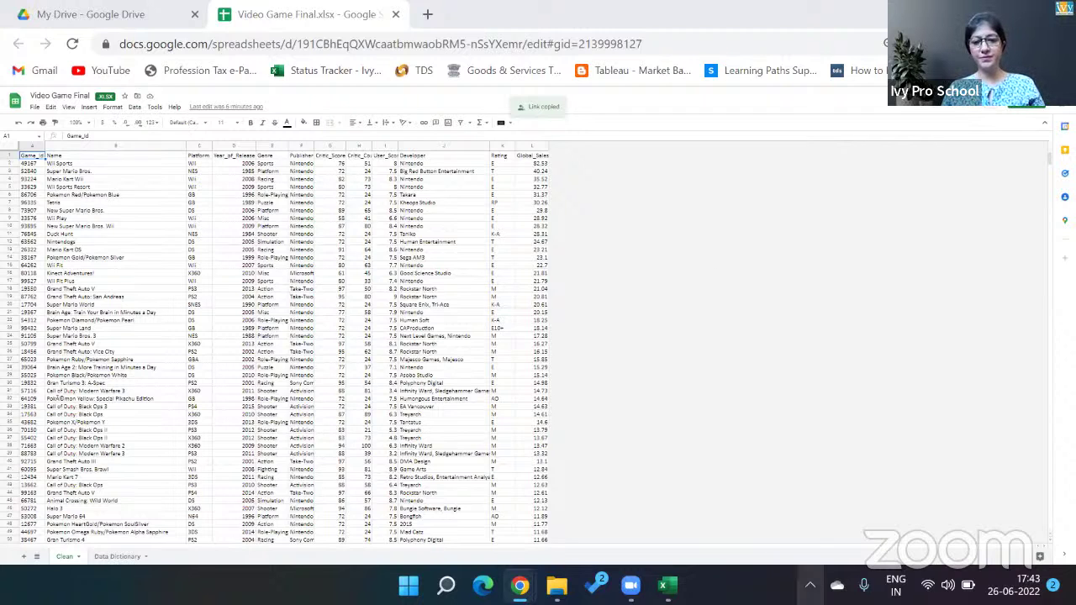
- Switch to Excel and back to the online Video Game Final spreadsheet in Chrome, and review the file formats offered for download
left_click(668, 586)
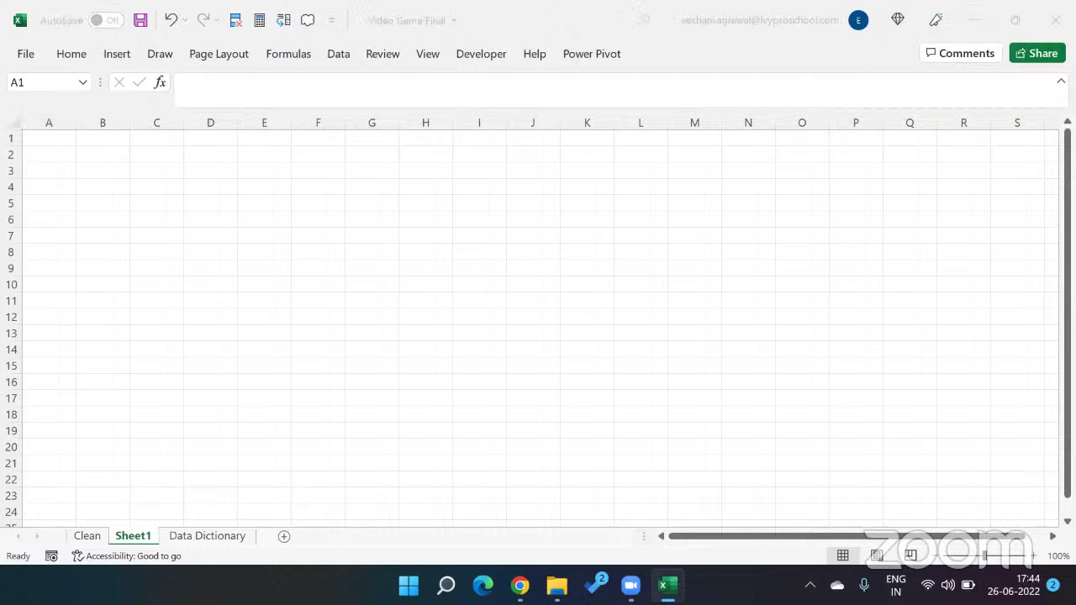
key("alt+Tab")
key("alt+Tab")
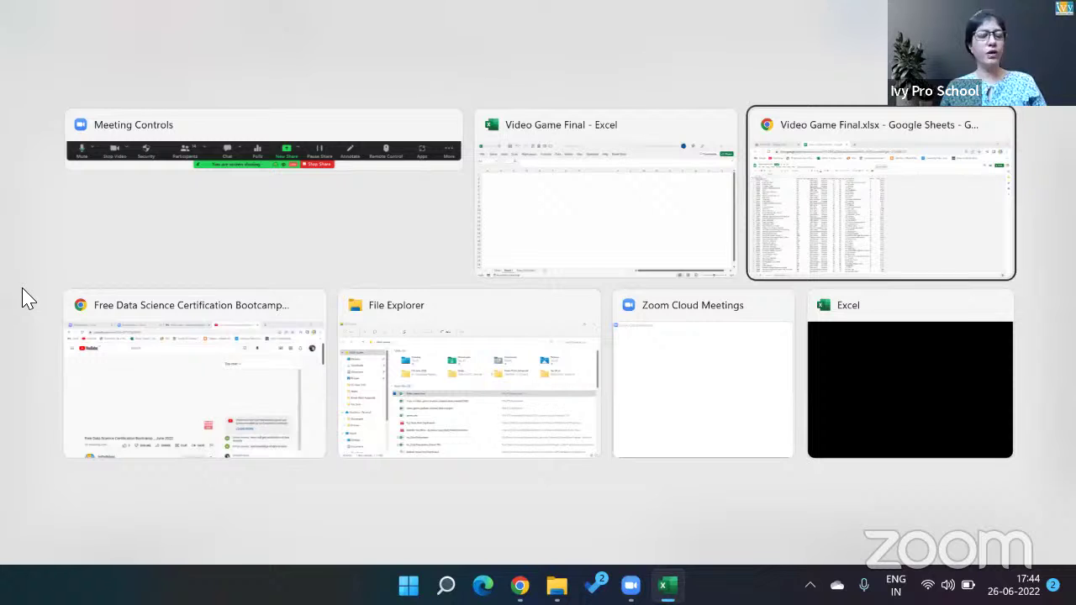
key("alt")
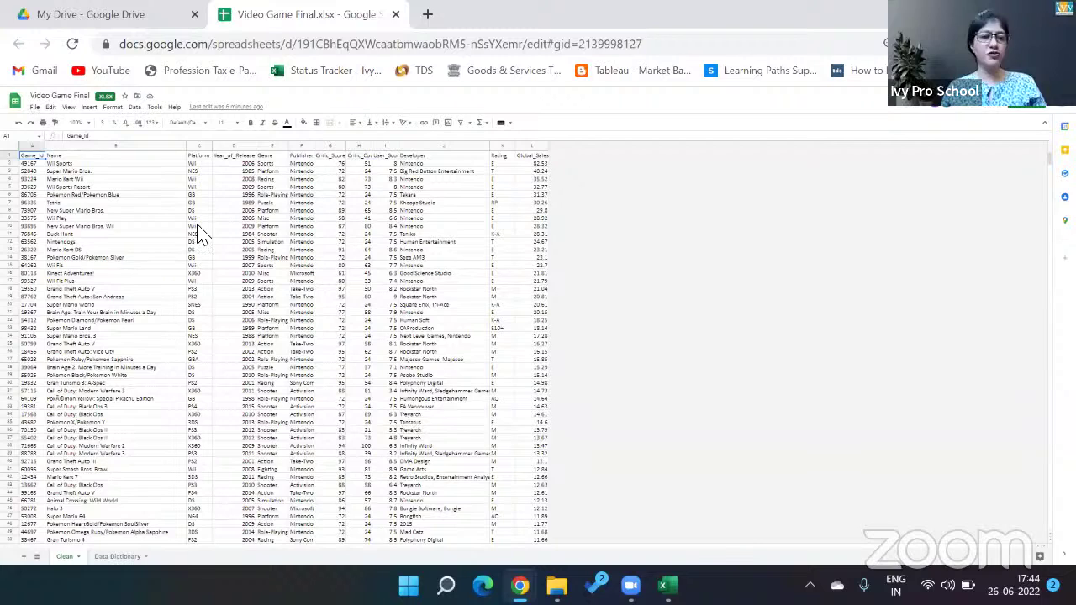
key("alt+f")
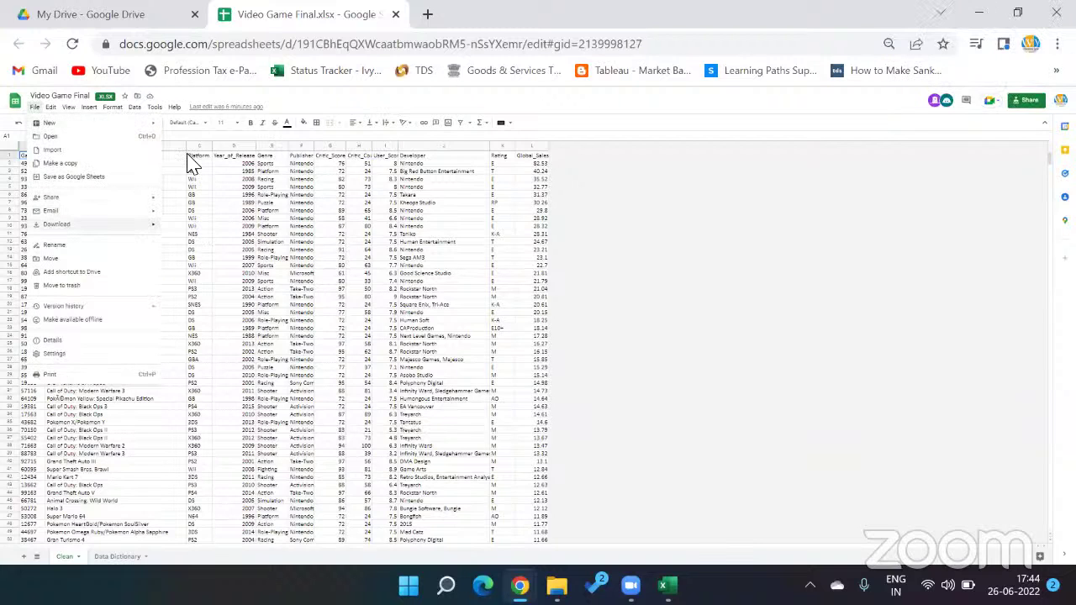
mouse_move(143, 224)
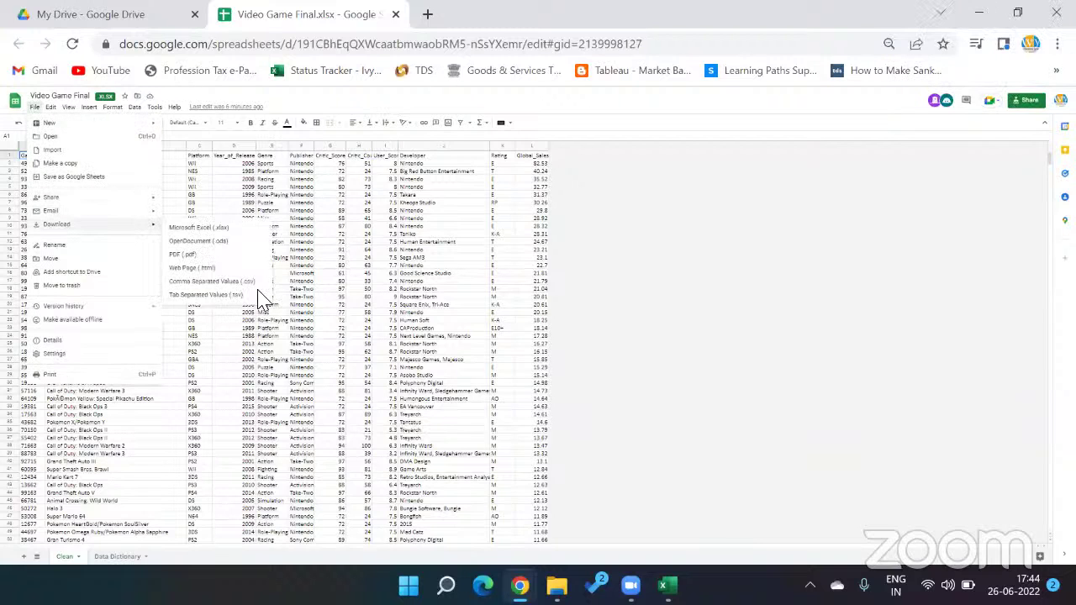
left_click(257, 294)
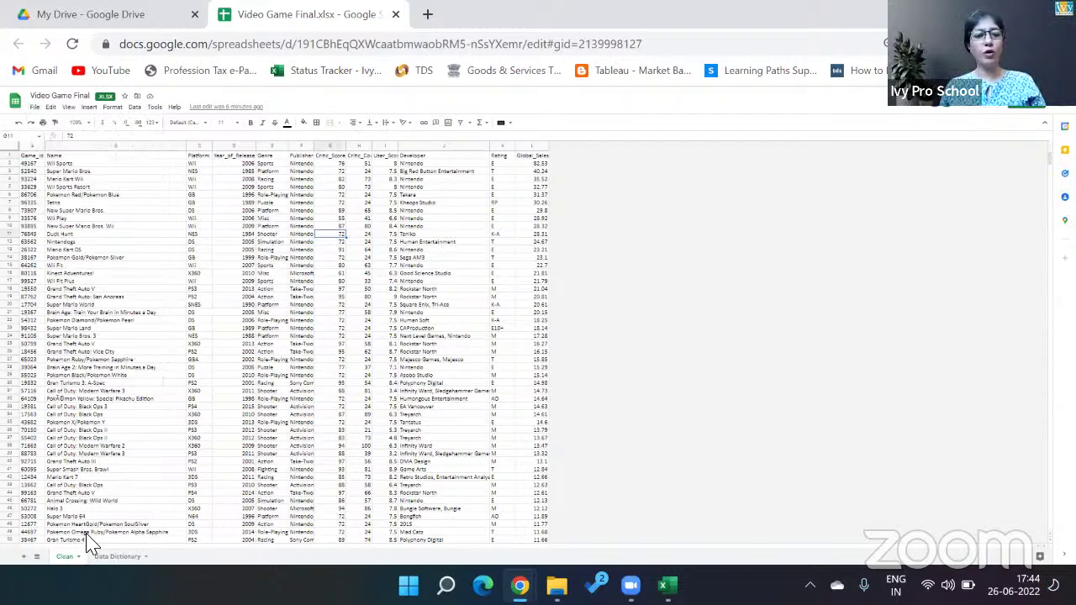
- Switch to the Video Game Final workbook in Excel, go to the Clean sheet and examine its columns from Genre through Global_Sales
key("alt+Tab")
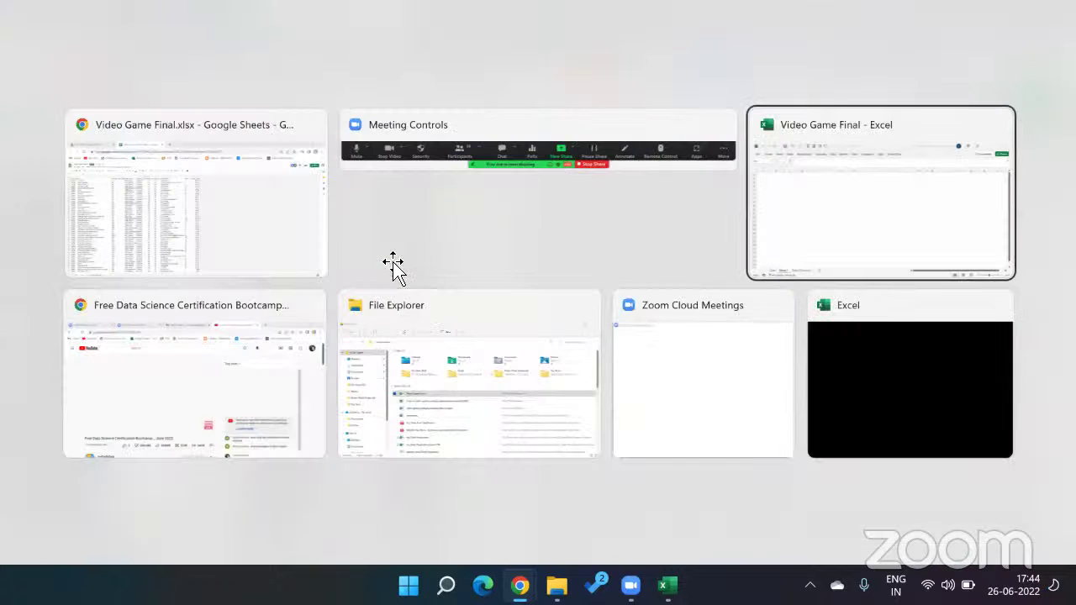
key("ctrl+Page_Up")
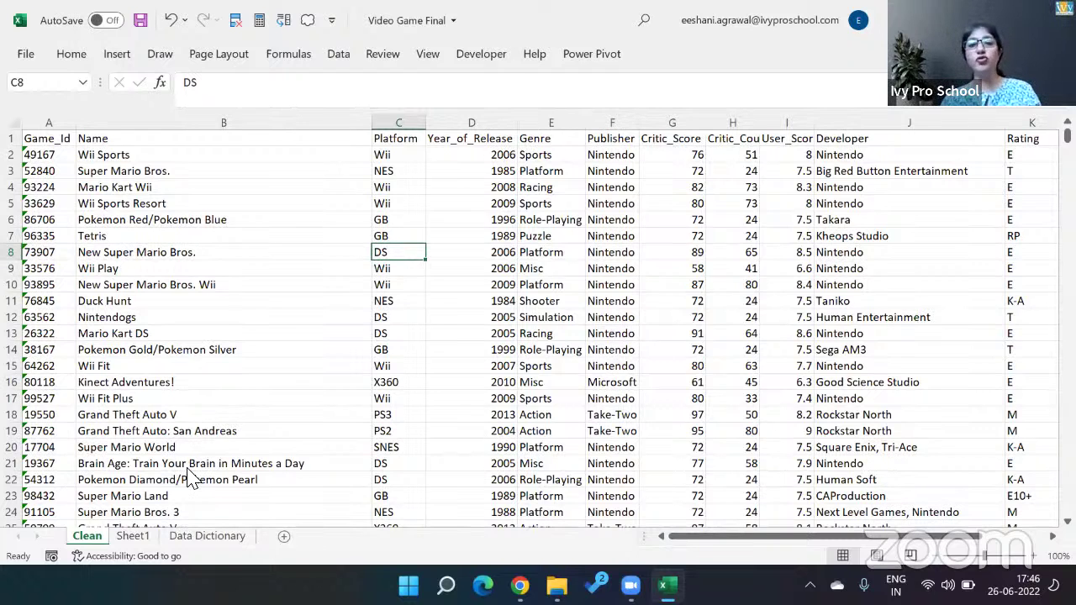
left_click(560, 123)
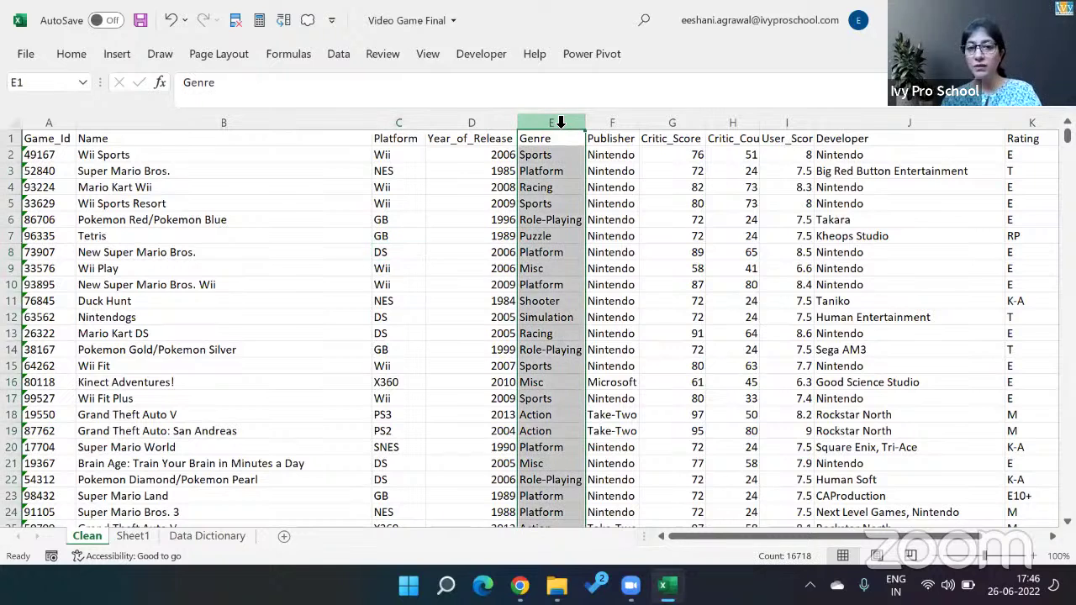
left_click(711, 219)
key("Right")
key("Right")
key("Right")
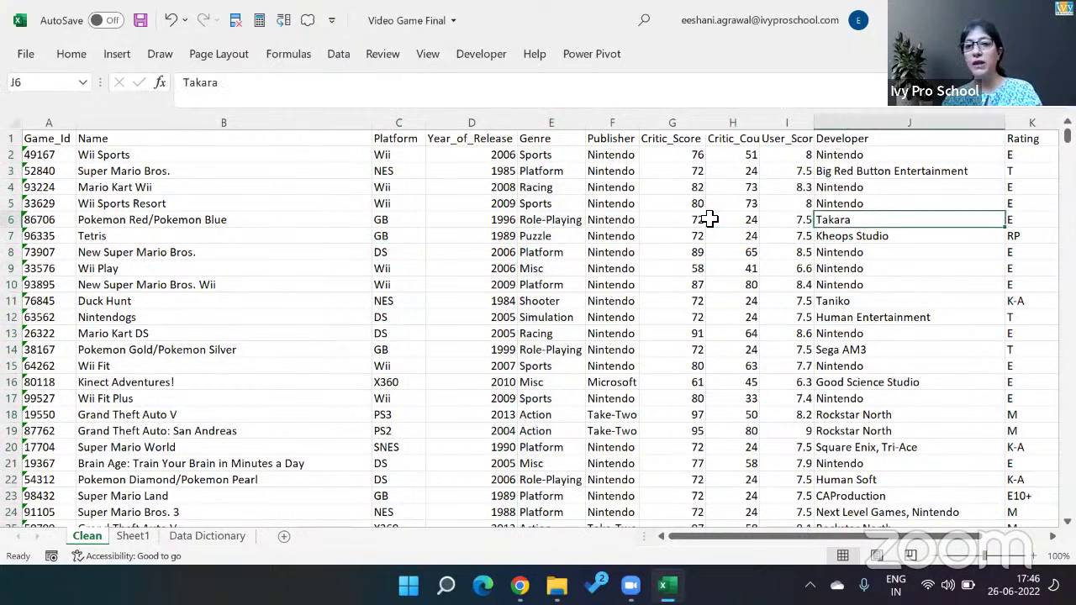
key("Right")
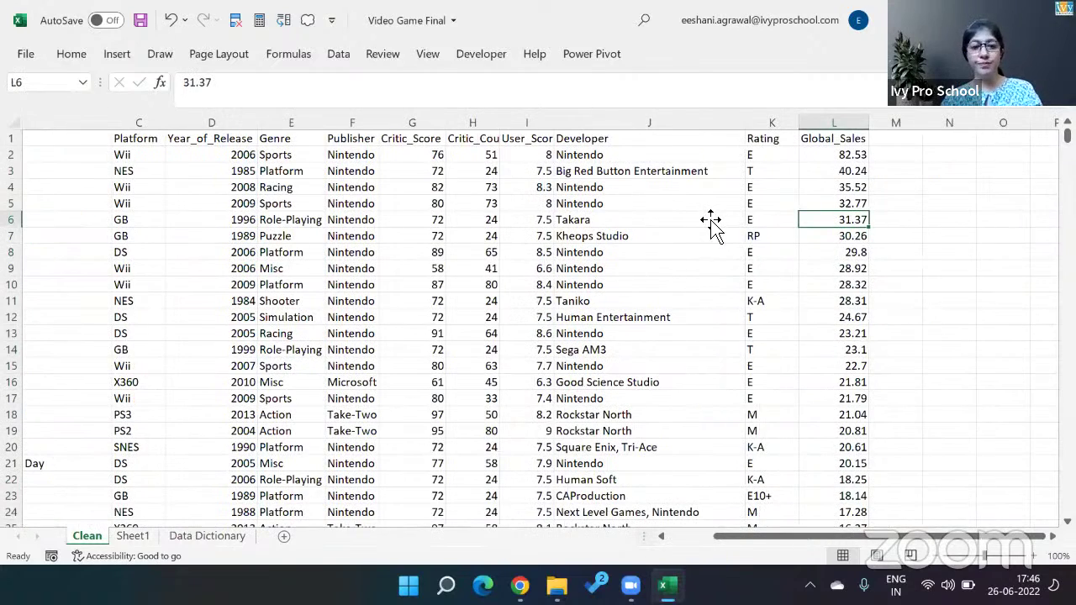
scroll(710, 220, "right", 1)
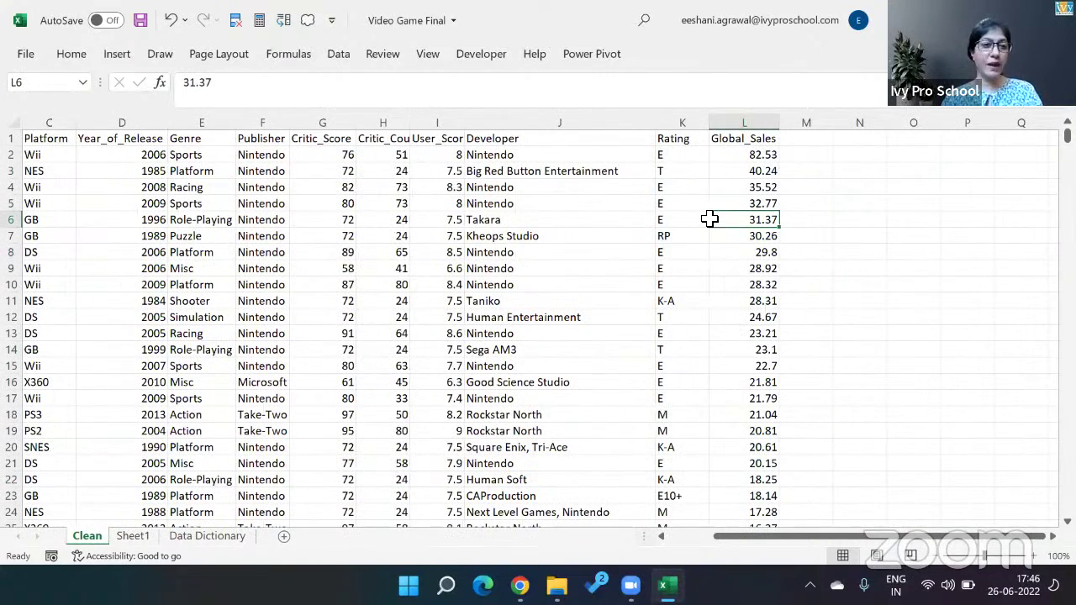
- Examine the fields of the Pokemon Red/Pokemon Blue record from Global_Sales back to Name, and forward again to Developer
key("Left")
key("Left")
key("Left")
key("Left")
key("Left")
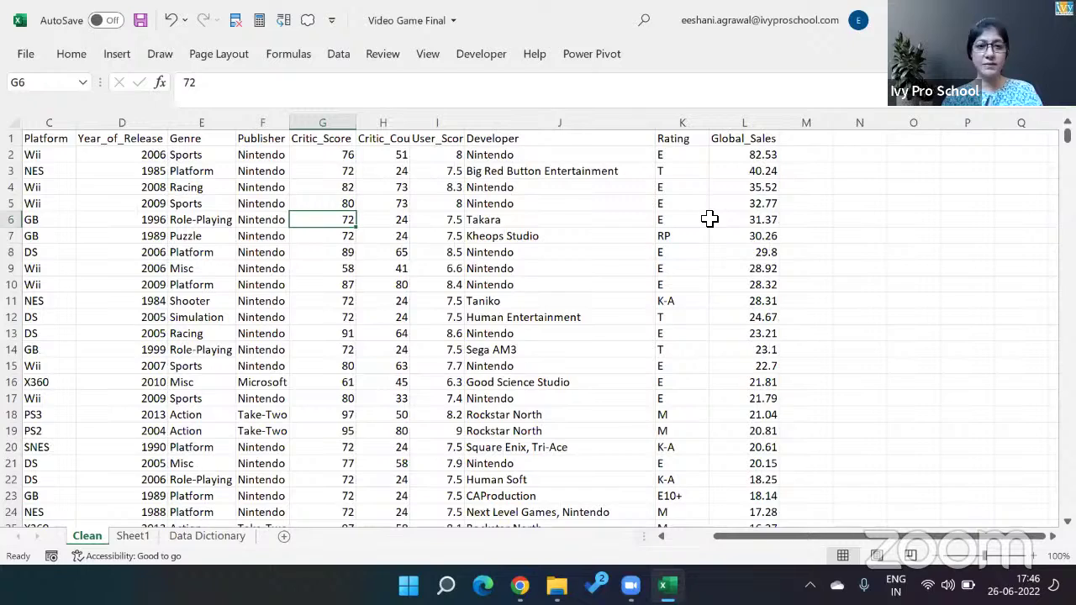
key("Left")
key("Left")
key("Left")
key("Left")
key("Left")
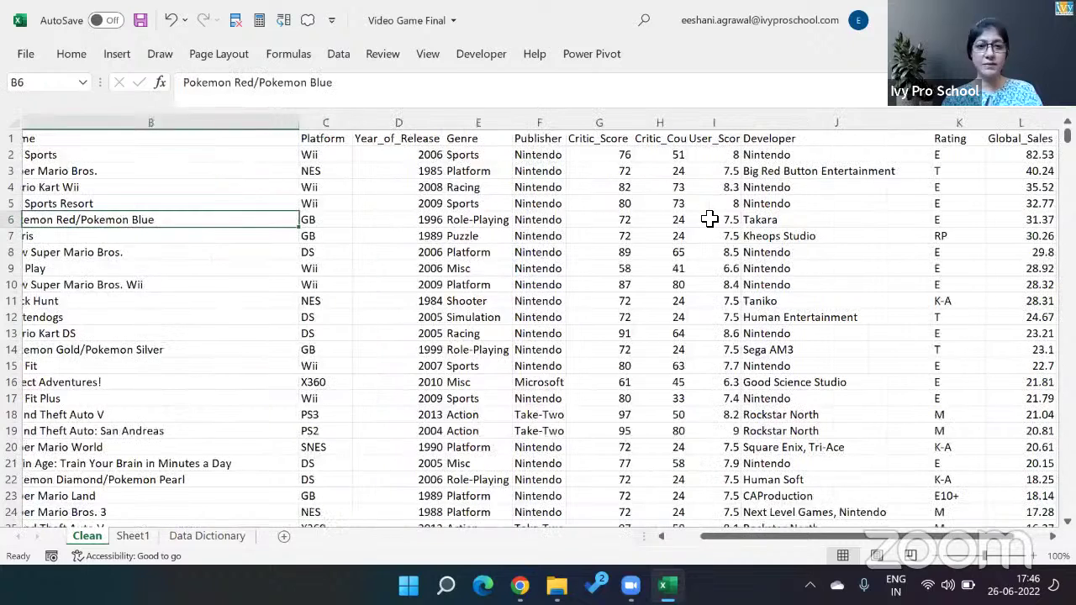
key("Right")
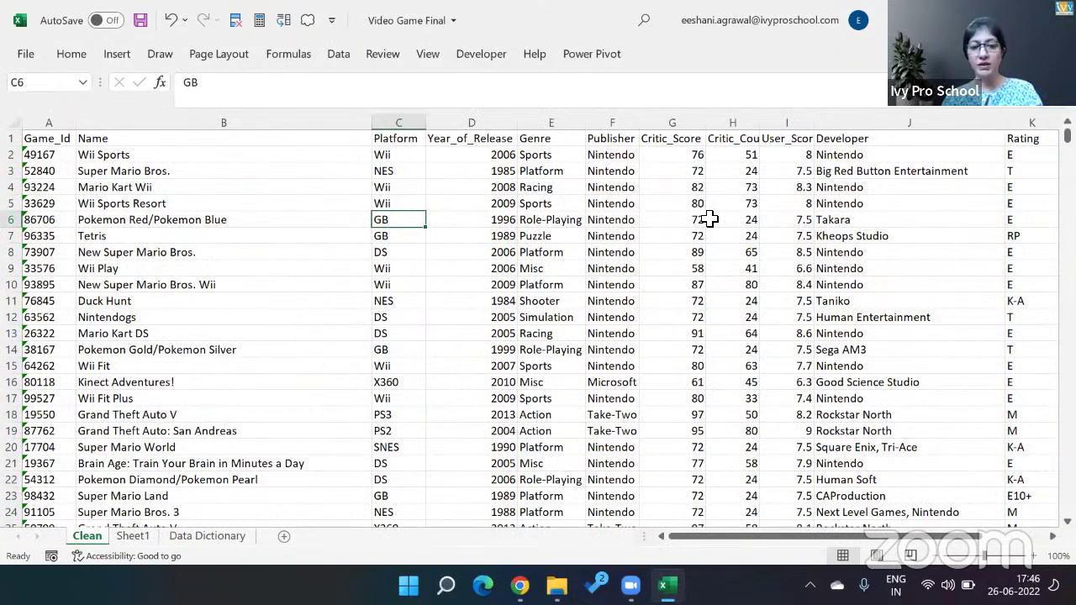
key("Right")
key("Right")
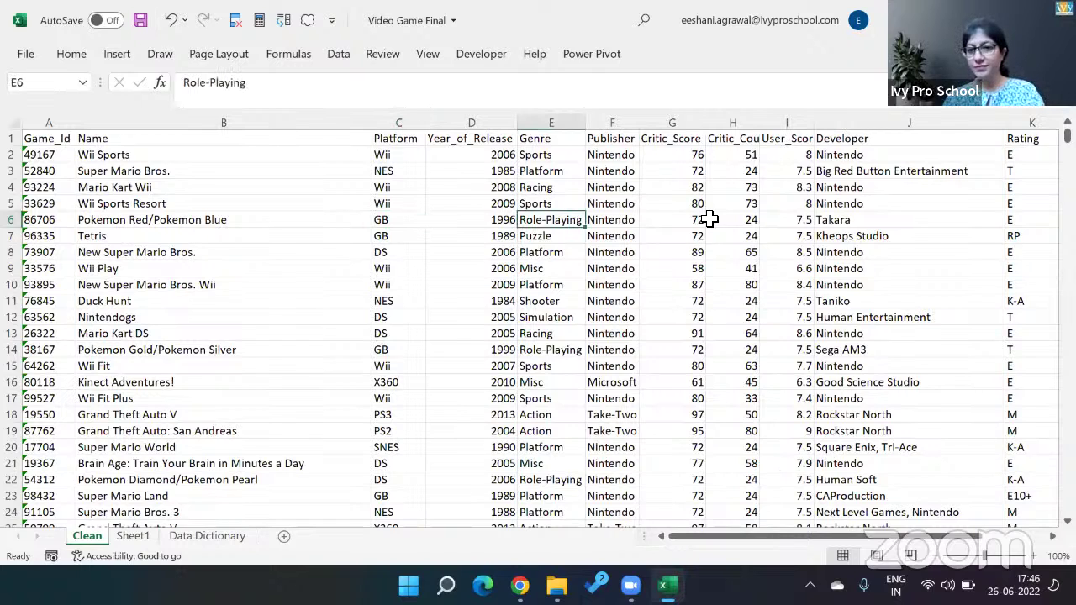
key("Right")
key("Right")
key("Right")
key("Right")
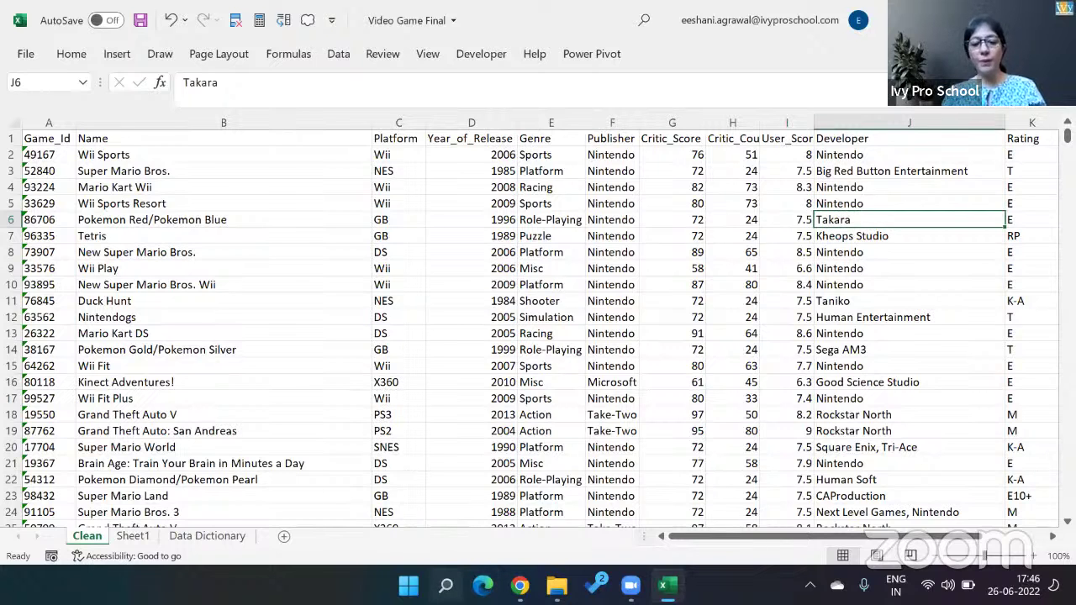
left_click(446, 586)
type("power")
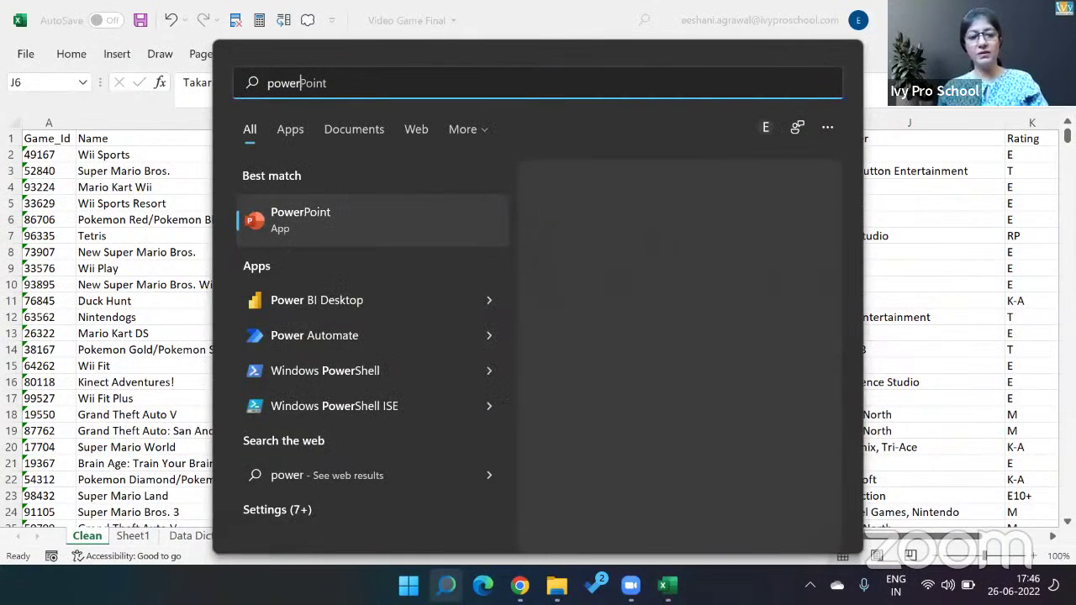
left_click(391, 226)
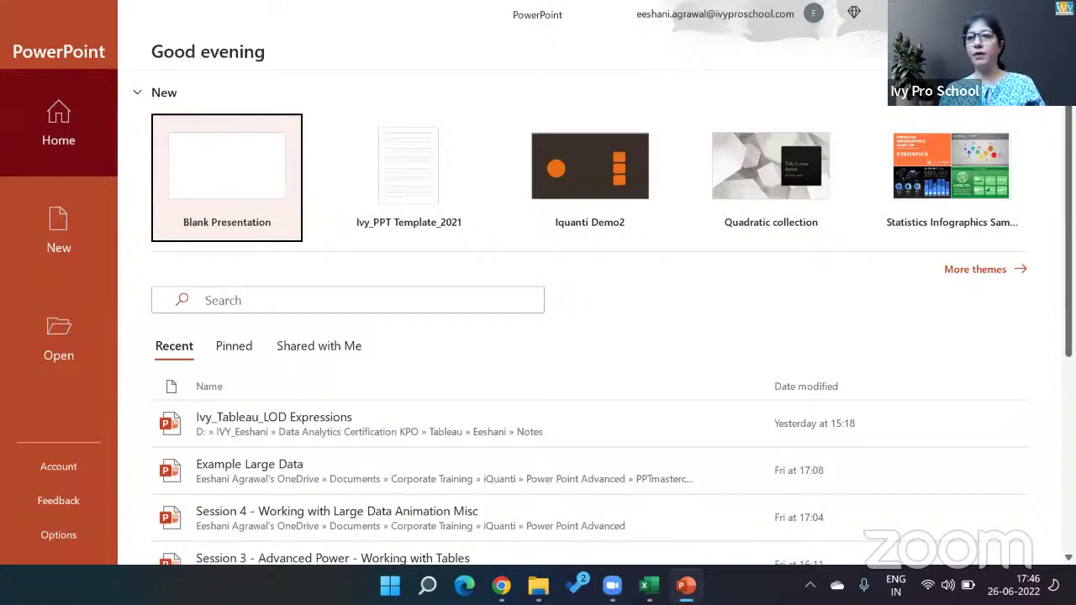
left_click(1063, 9)
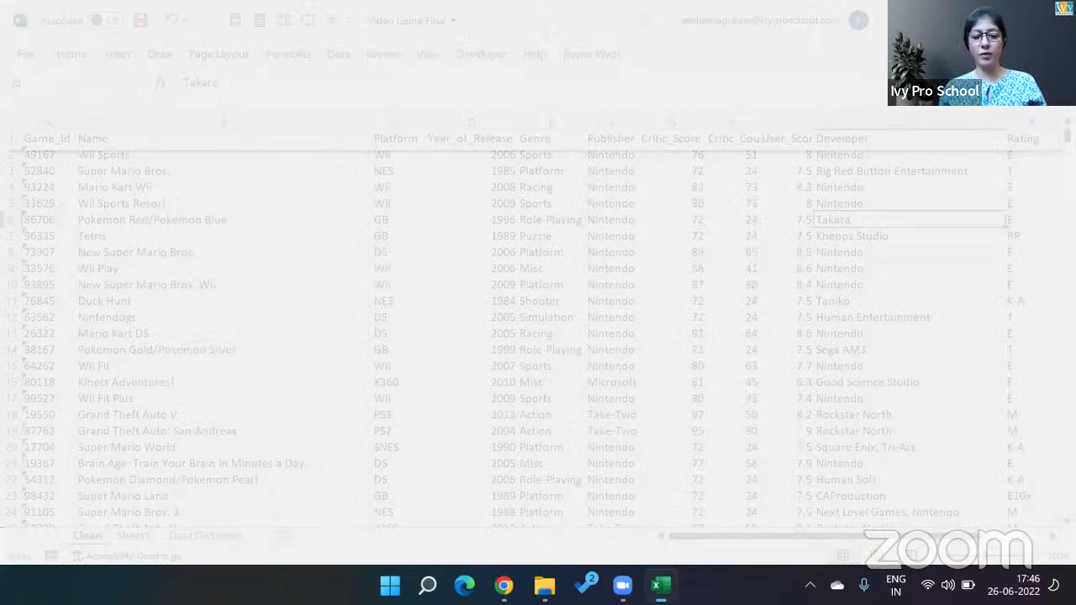
- Search Windows for "power" and launch Power BI Desktop
key("super")
type("power")
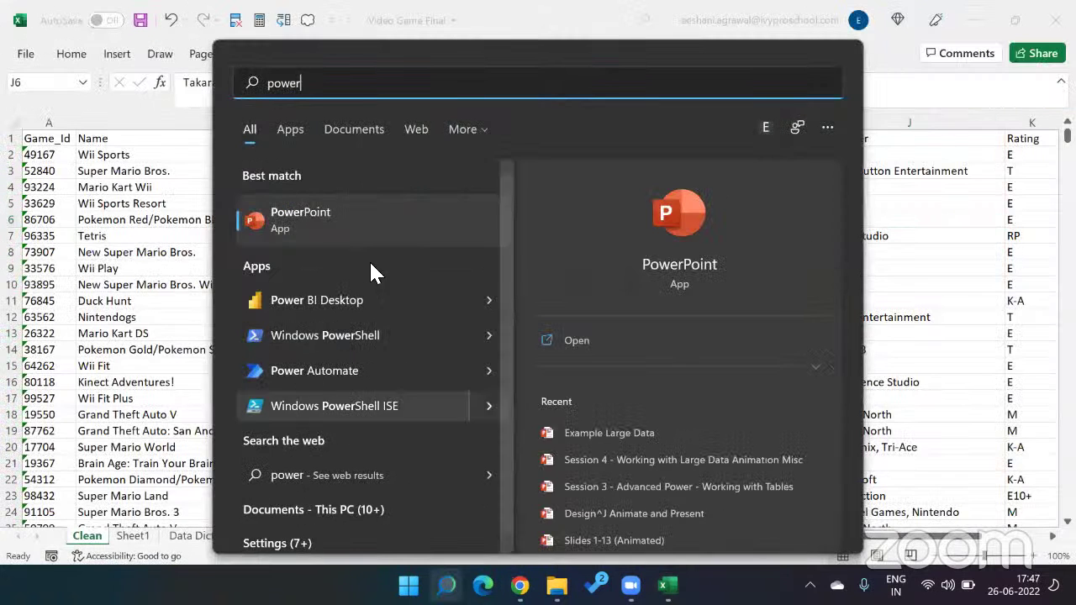
key("Escape")
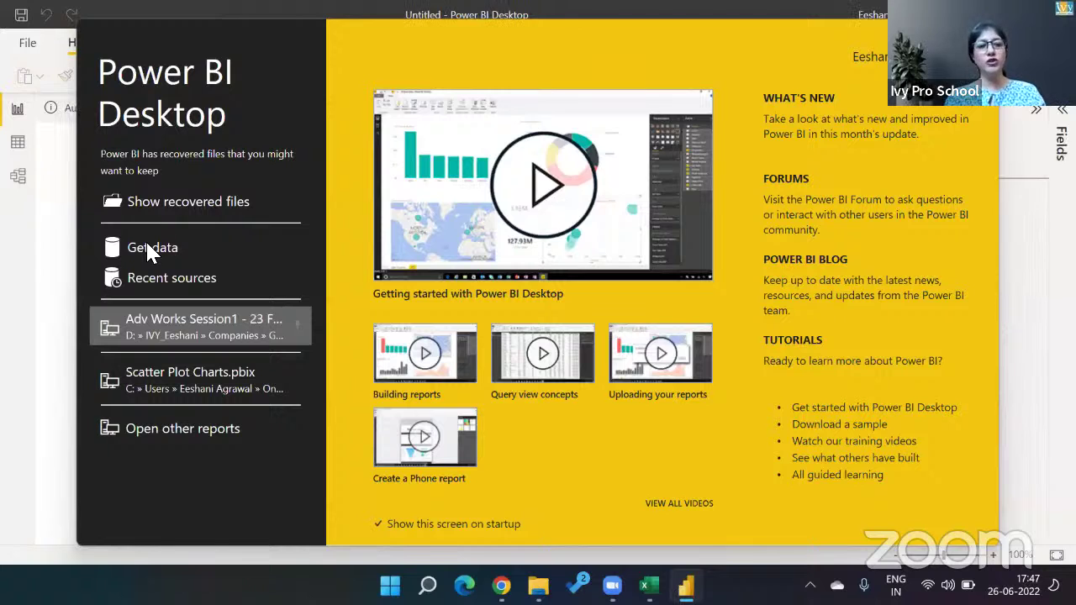
- Connect to an Excel Workbook data source, opening Video Game Final from the Downloads folder
left_click(152, 249)
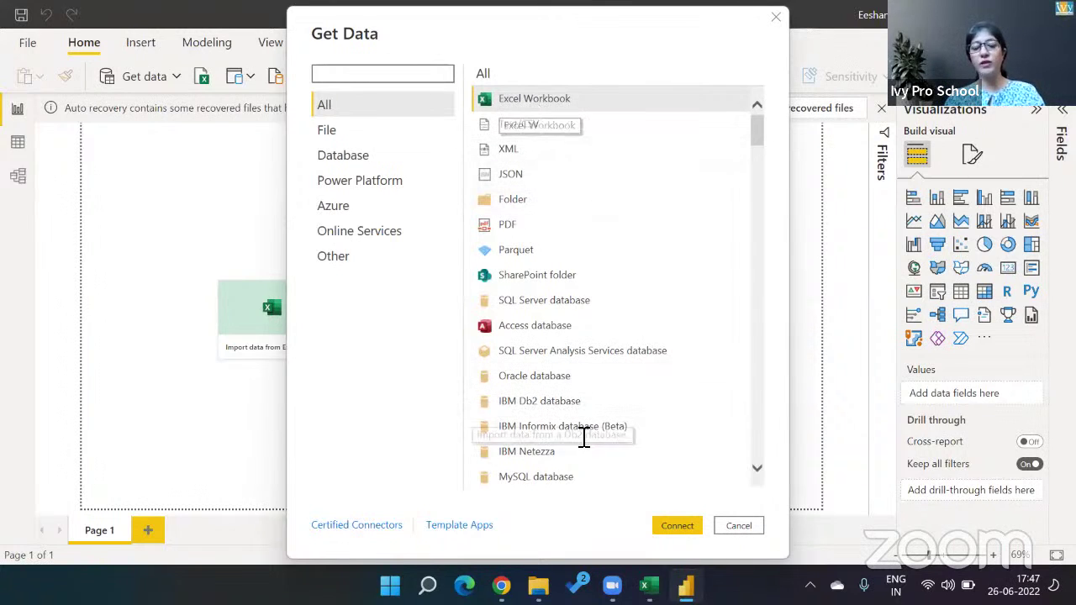
left_click(672, 531)
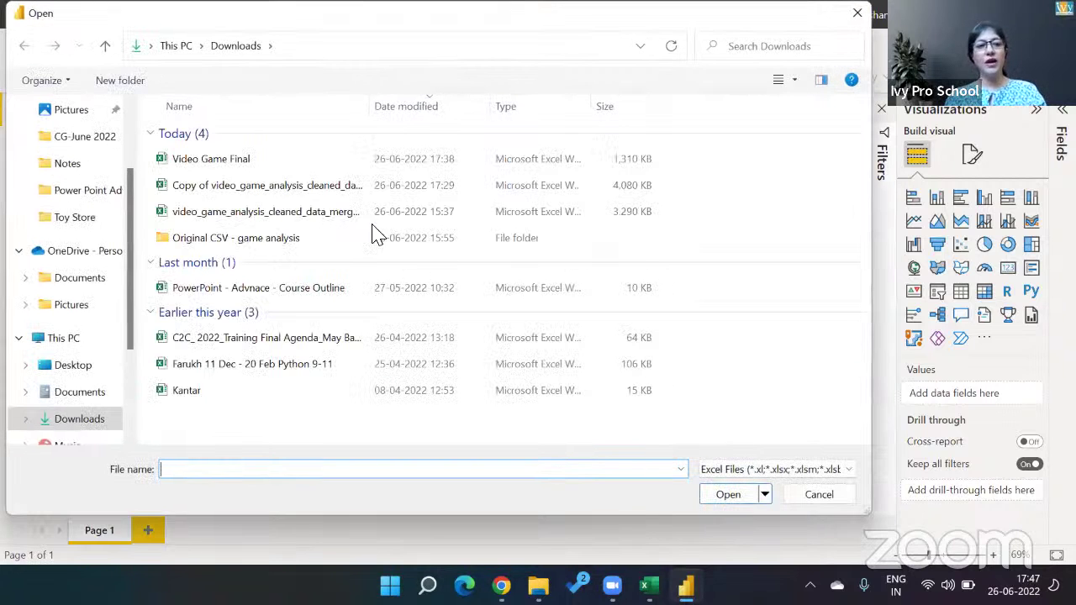
left_click(245, 169)
double_click(248, 172)
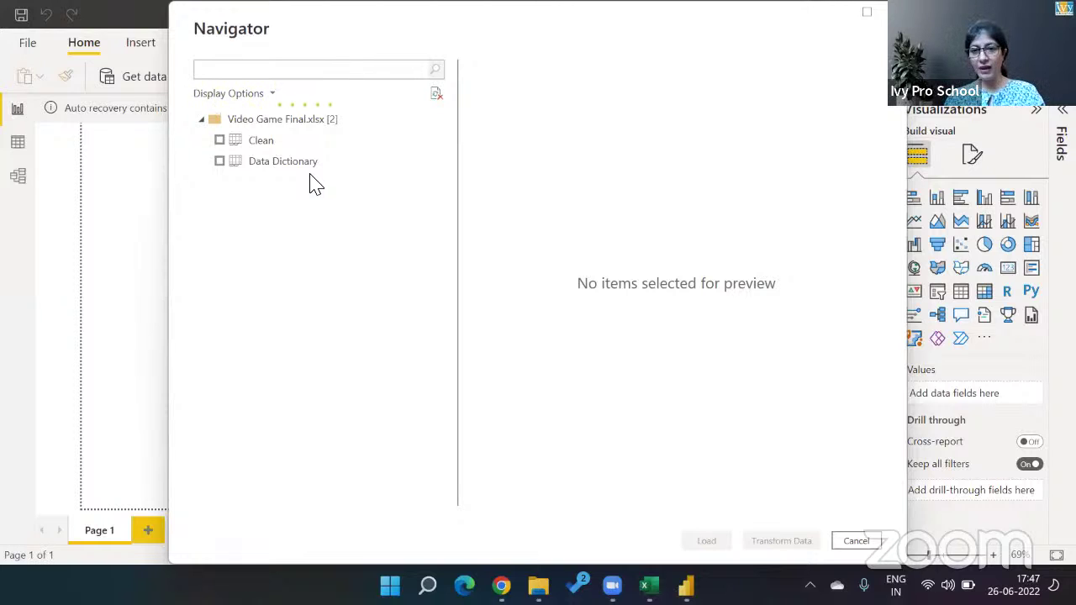
- Select the Clean sheet for import, check its preview columns through Global_Sales, and load it into the report
left_click(221, 151)
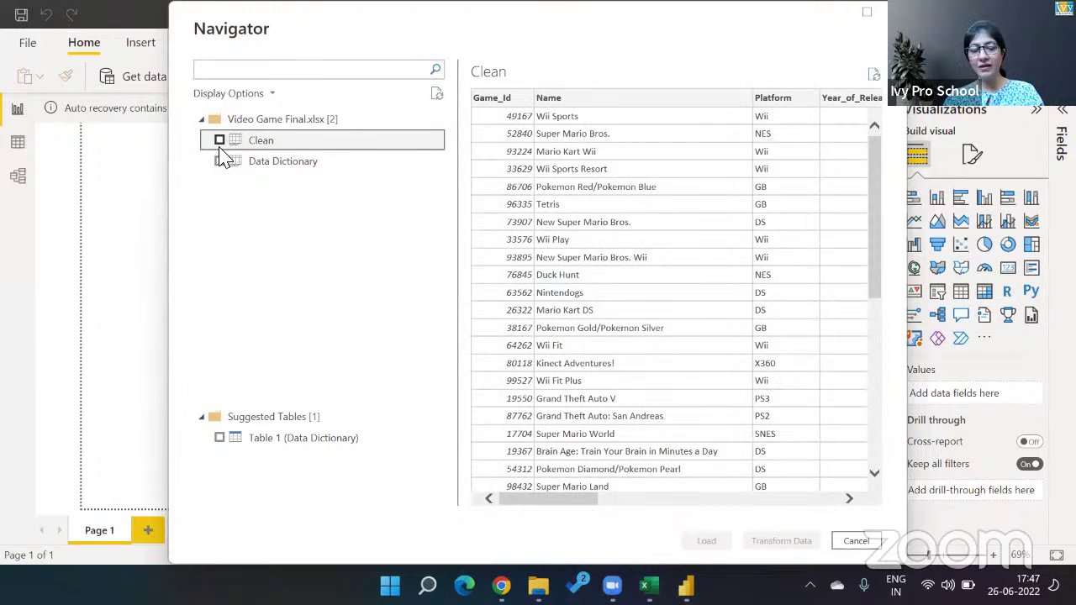
left_click(219, 141)
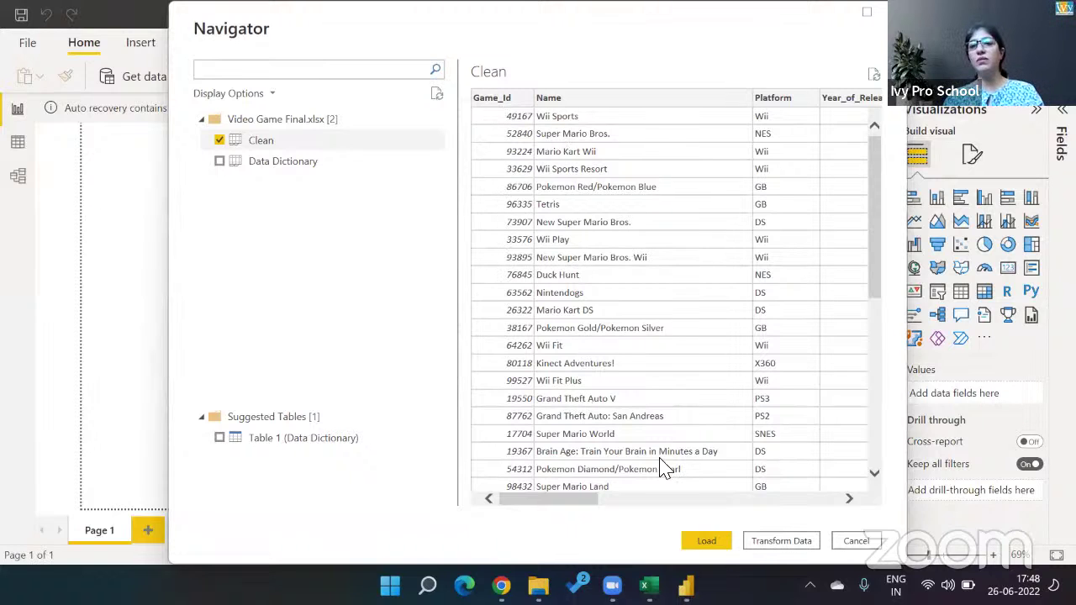
left_click_drag(591, 497, 716, 515)
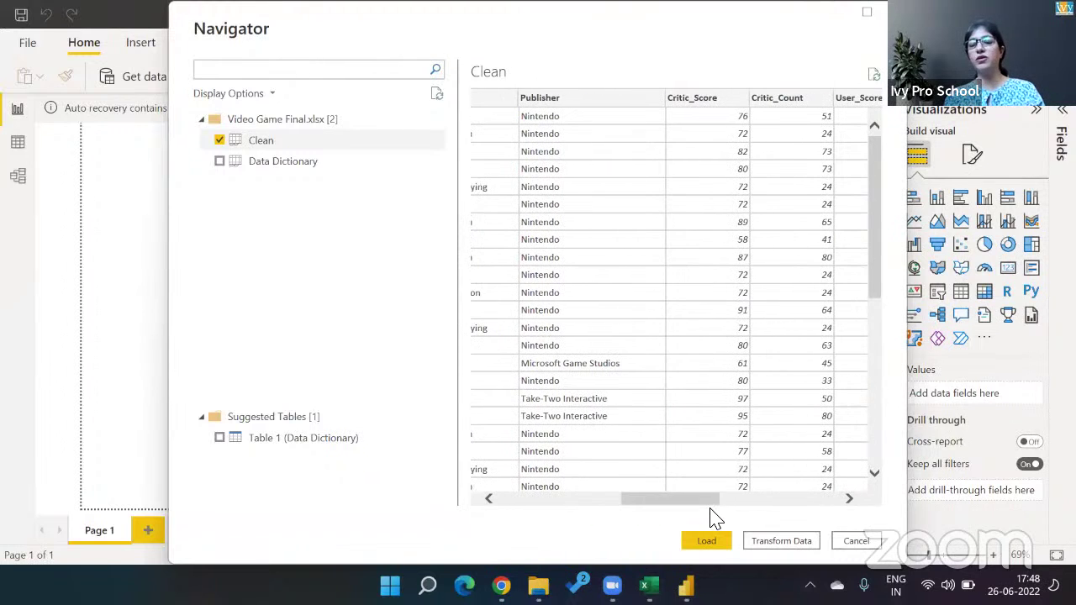
left_click(802, 502)
left_click_drag(804, 504, 838, 505)
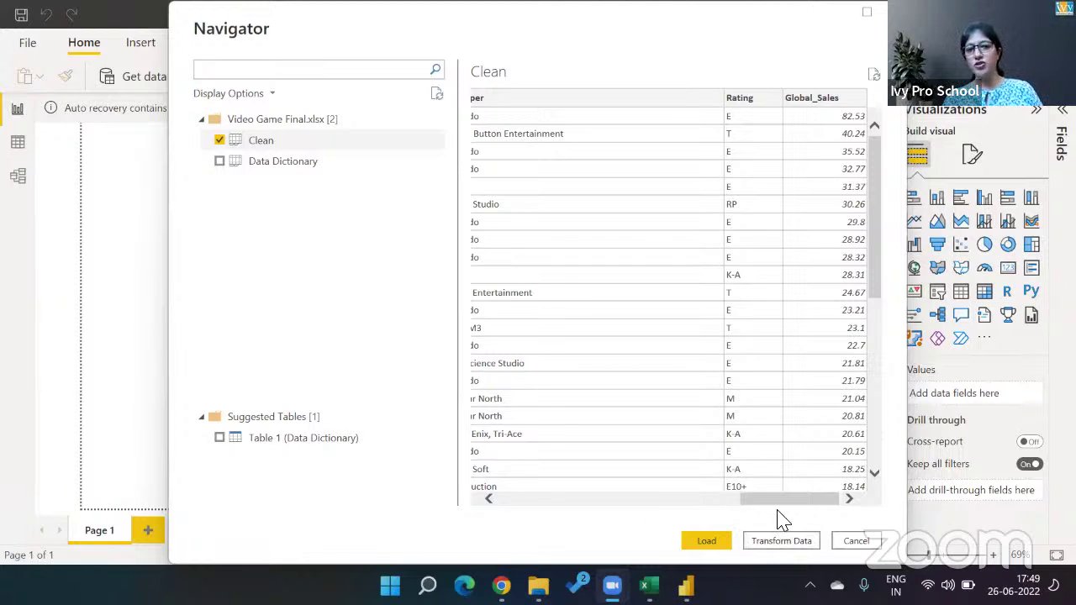
left_click(706, 545)
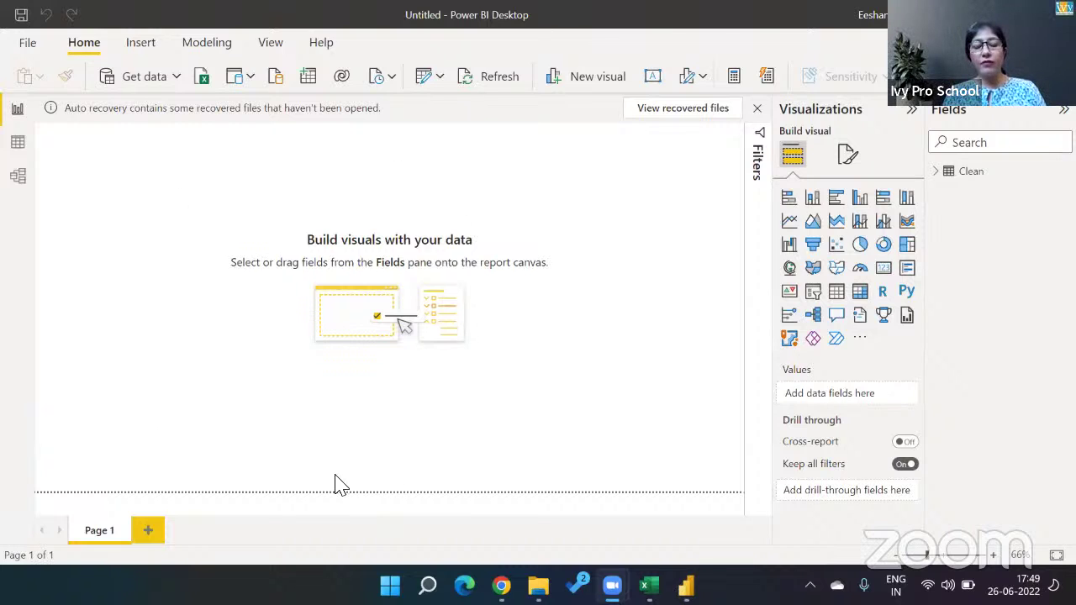
- Dismiss the auto-recovery notice, choosing to remove the recovered files
left_click(756, 110)
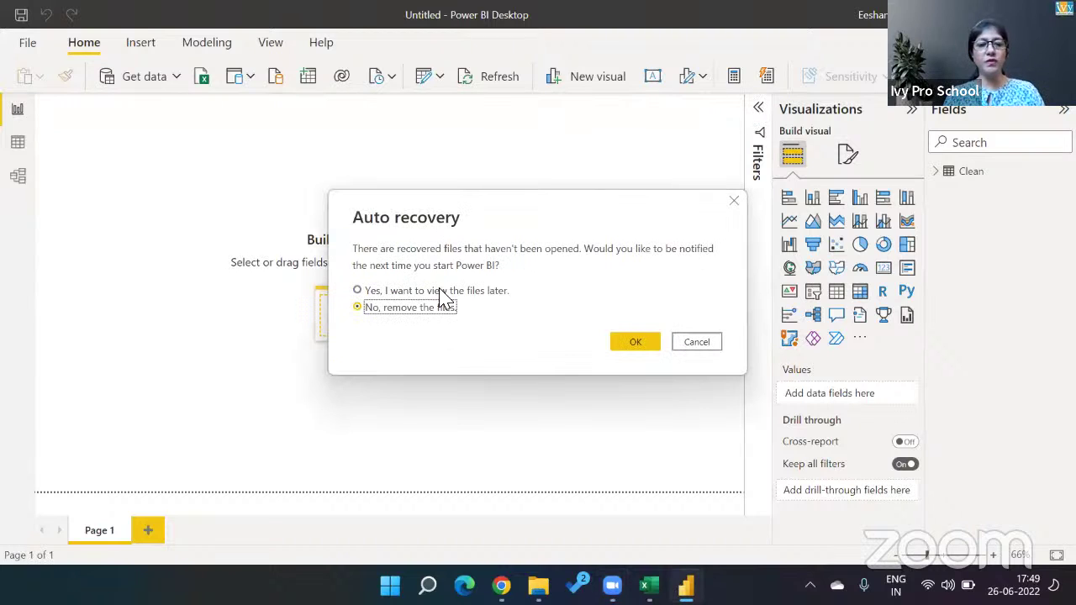
left_click(630, 344)
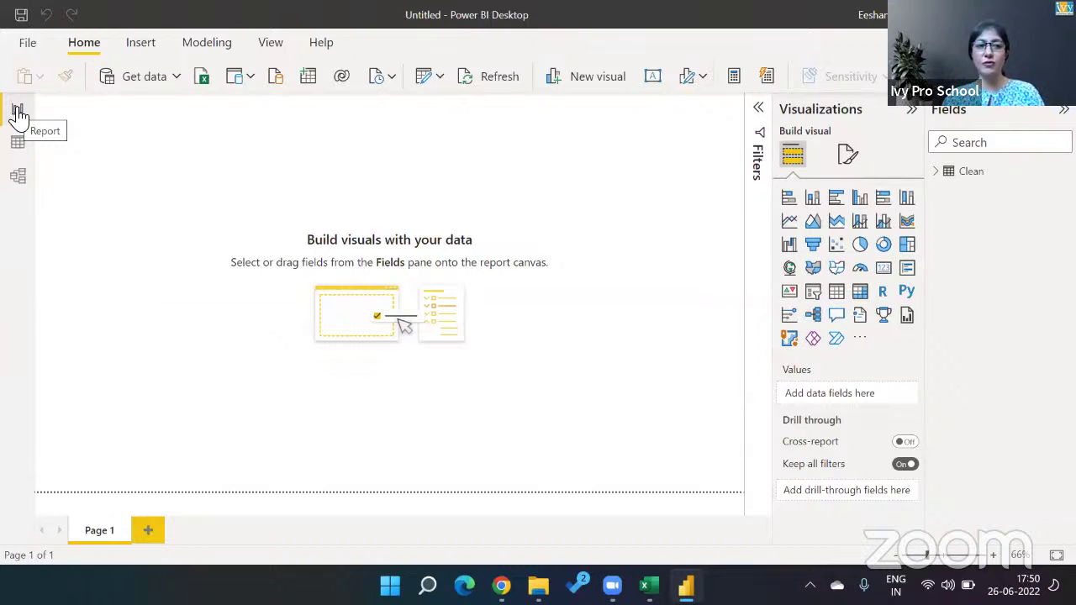
- Review the Clean table in the Data and Model views, and return to the Report view with the table's fields expanded
left_click(19, 144)
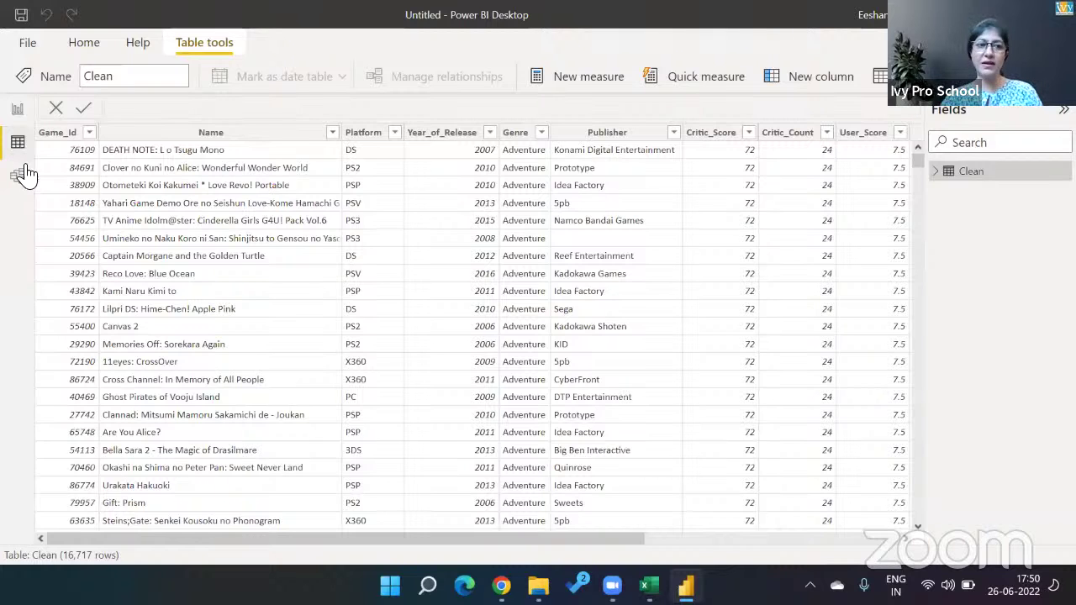
left_click(20, 176)
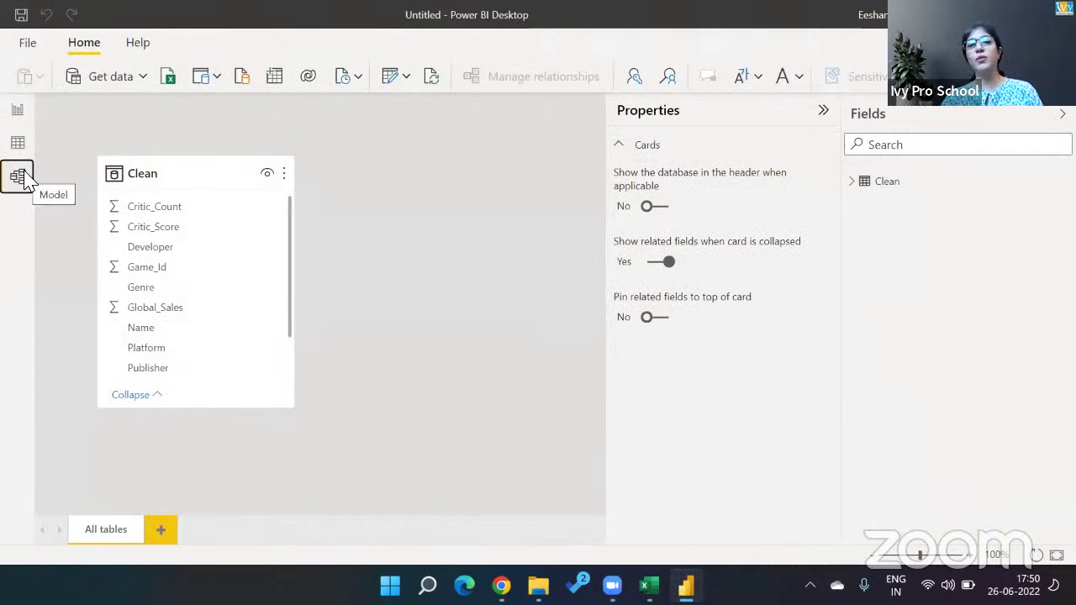
left_click(660, 114)
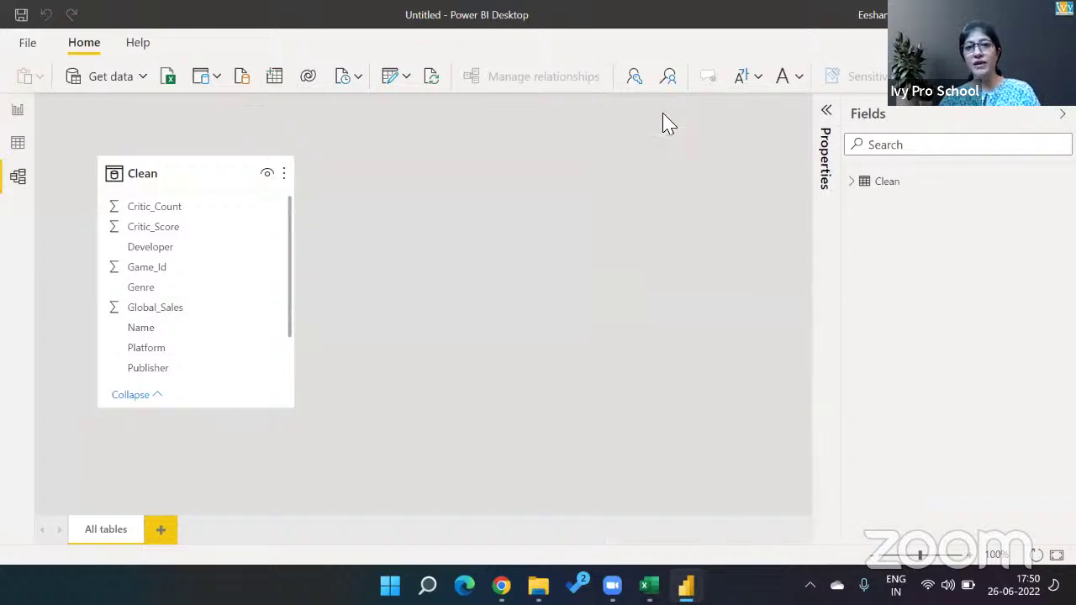
left_click(874, 119)
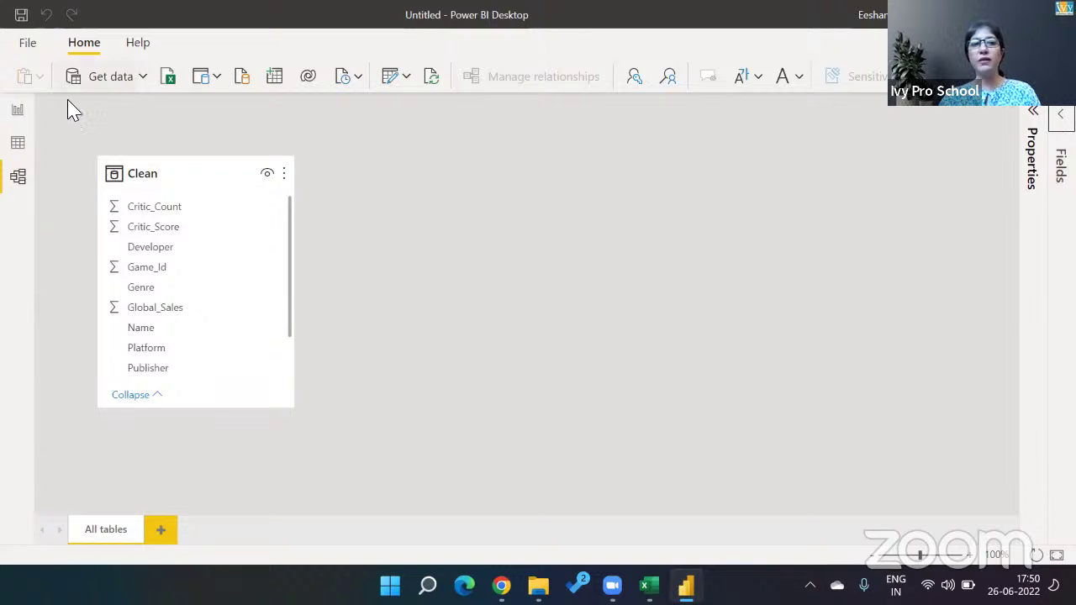
left_click(18, 110)
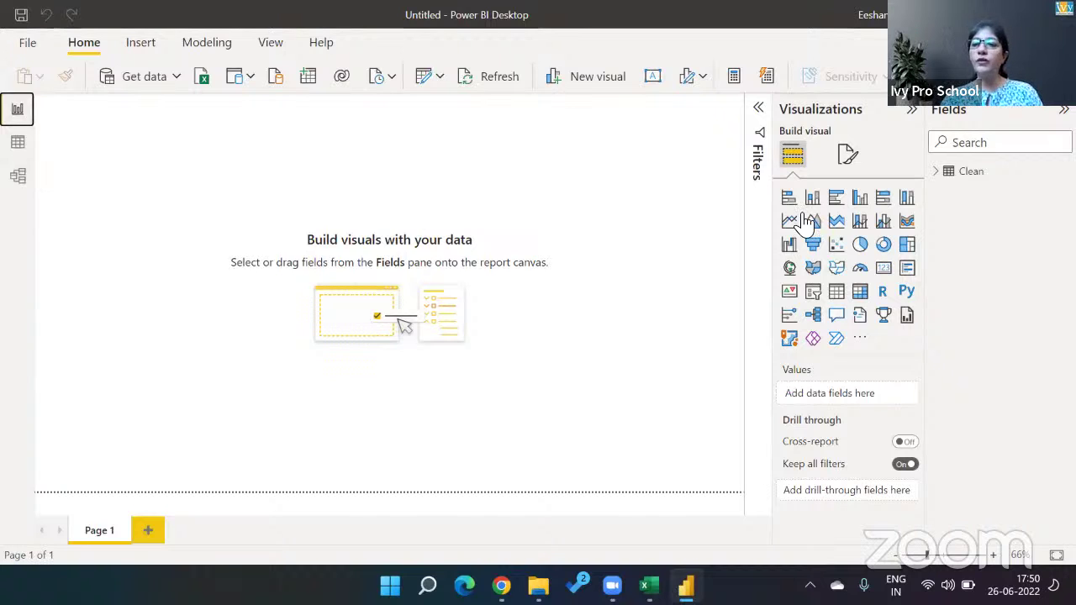
left_click(936, 172)
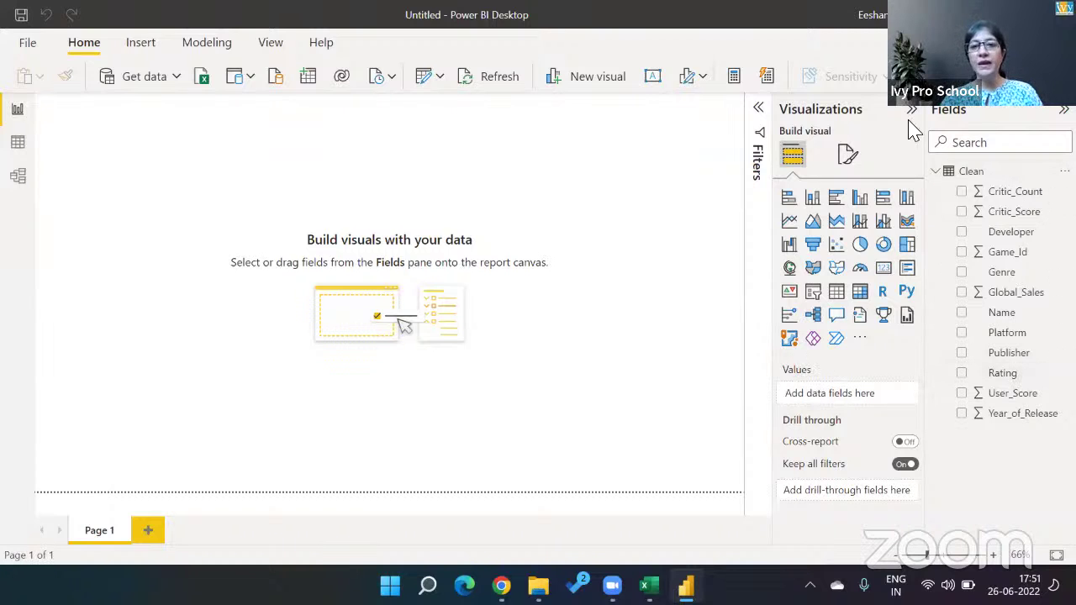
- Check the ArcGIS Maps welcome notice without accepting it, and view the filter areas for this page and all pages
left_click(798, 338)
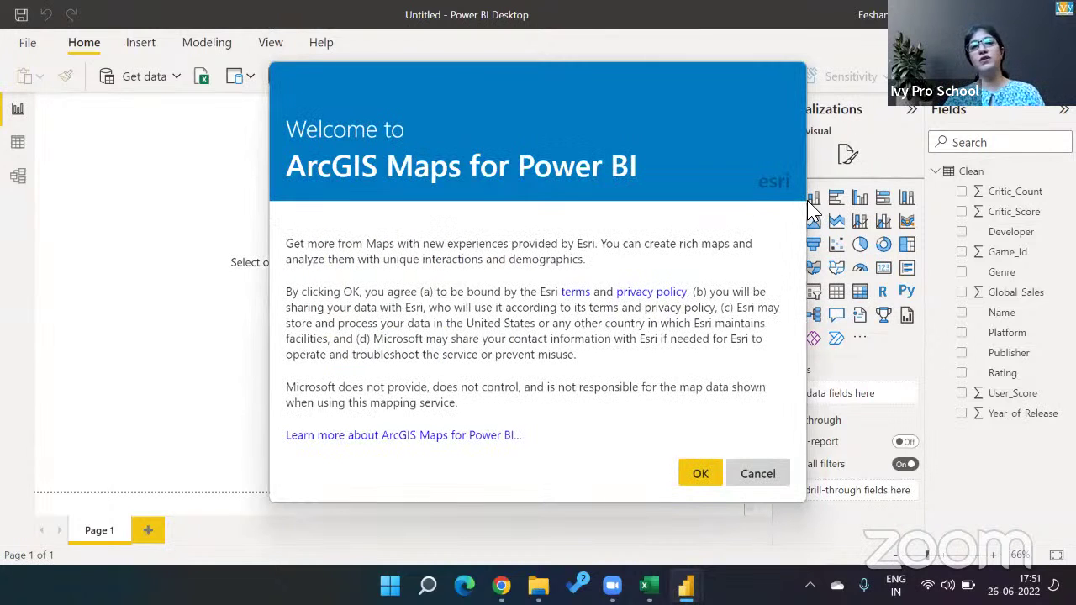
left_click(739, 477)
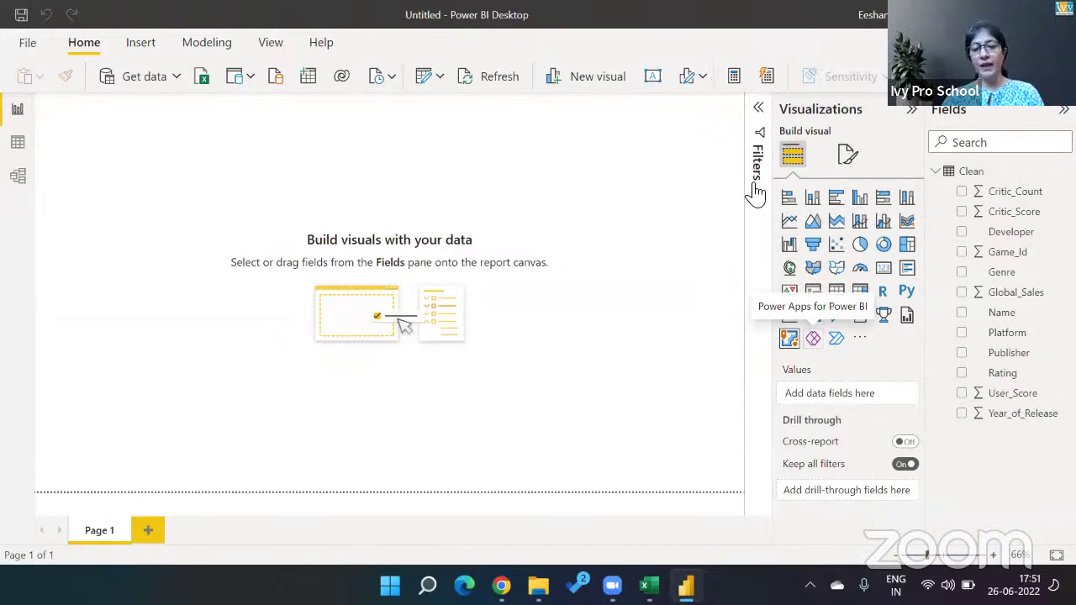
left_click(759, 114)
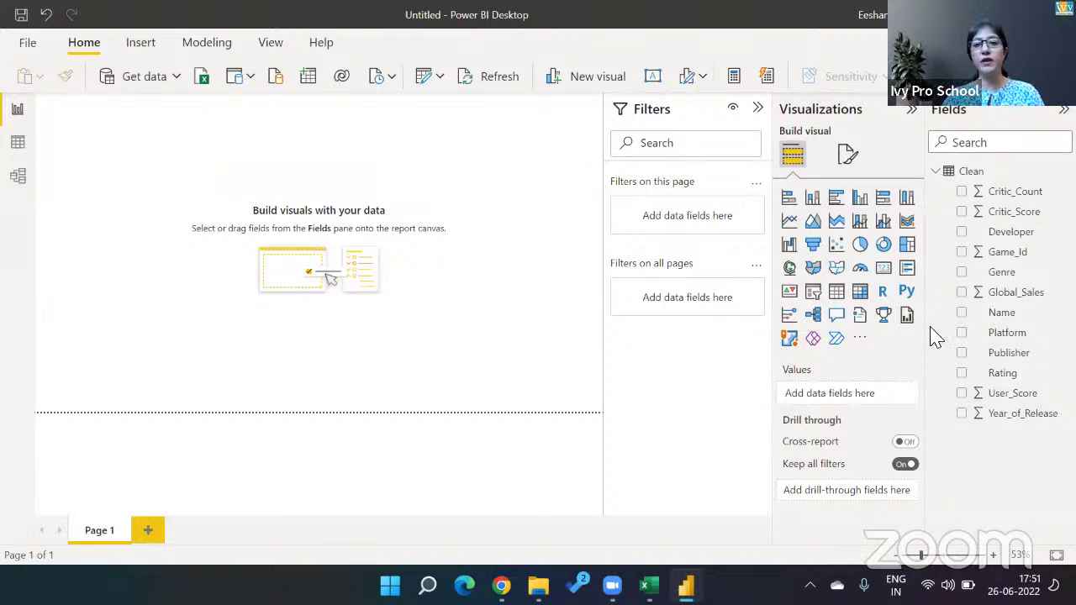
left_click(666, 124)
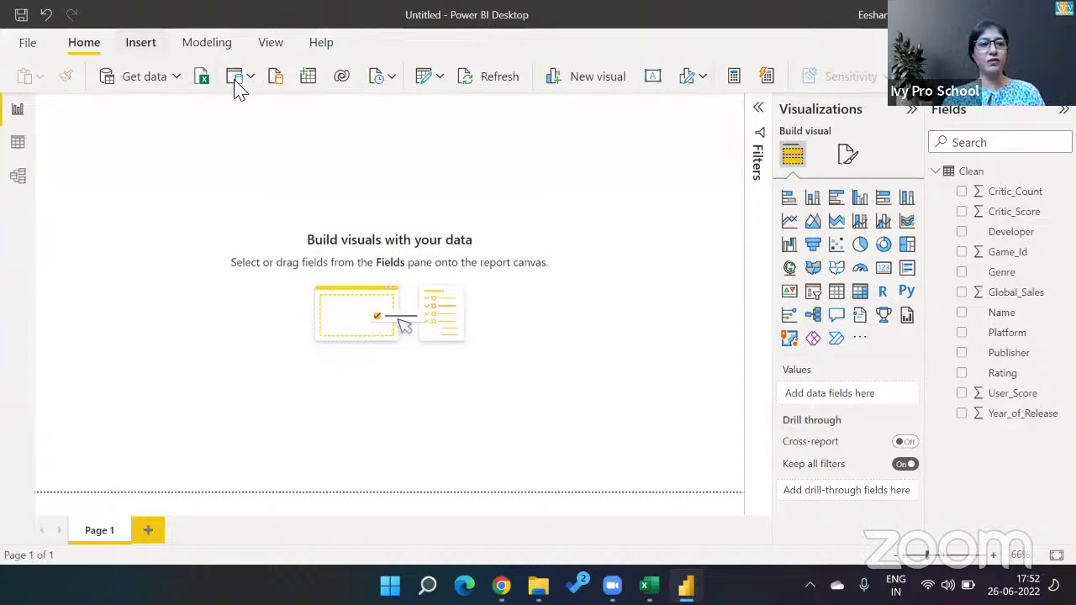
- Insert a text box at the top of the page, widened to about 1160 and shortened to a title strip
scroll(235, 84, "down", 1)
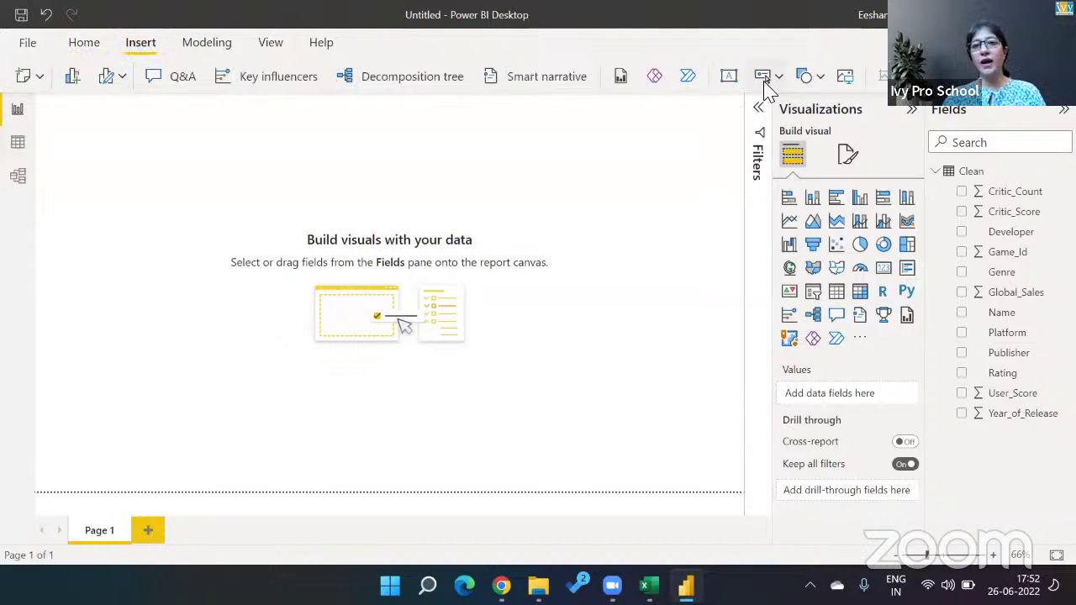
left_click(730, 76)
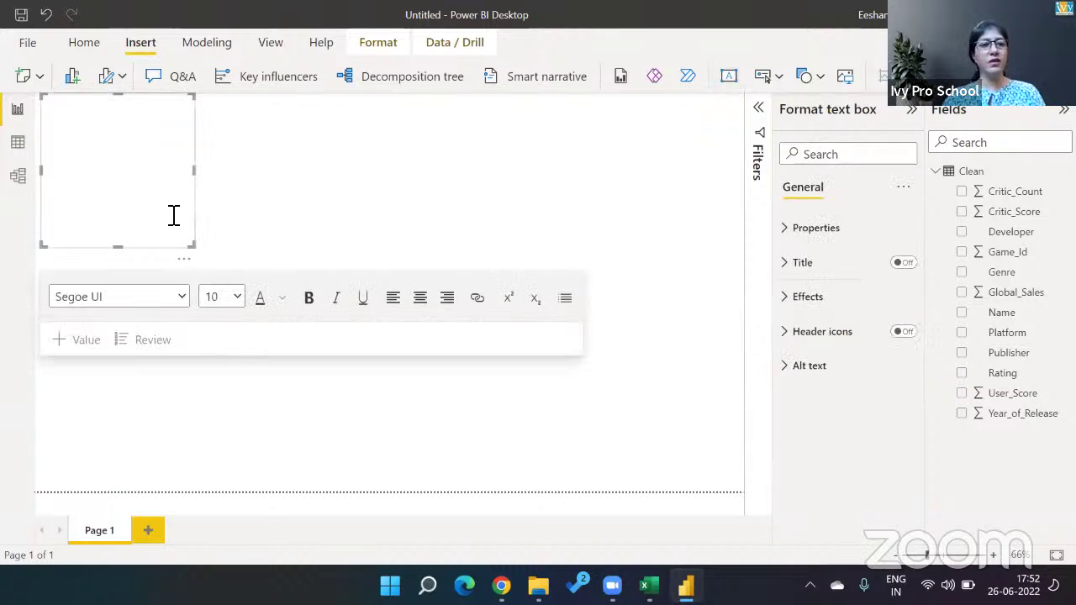
left_click_drag(198, 168, 683, 172)
left_click_drag(358, 249, 351, 138)
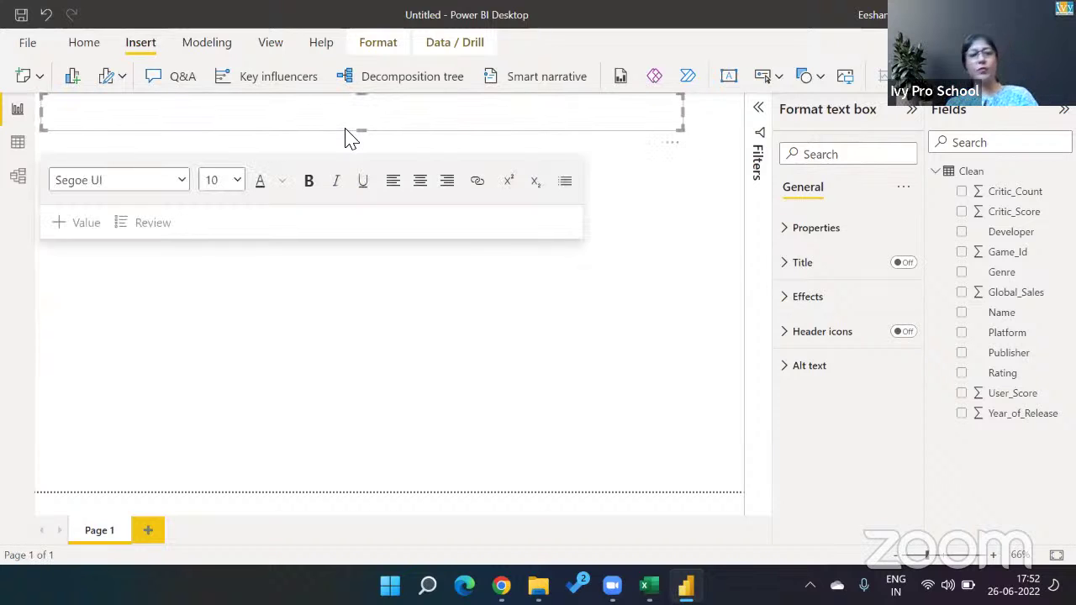
- Enter the title "Historical Video Games Analysis for New Product Launch" in the text box at font size 16
left_click(339, 115)
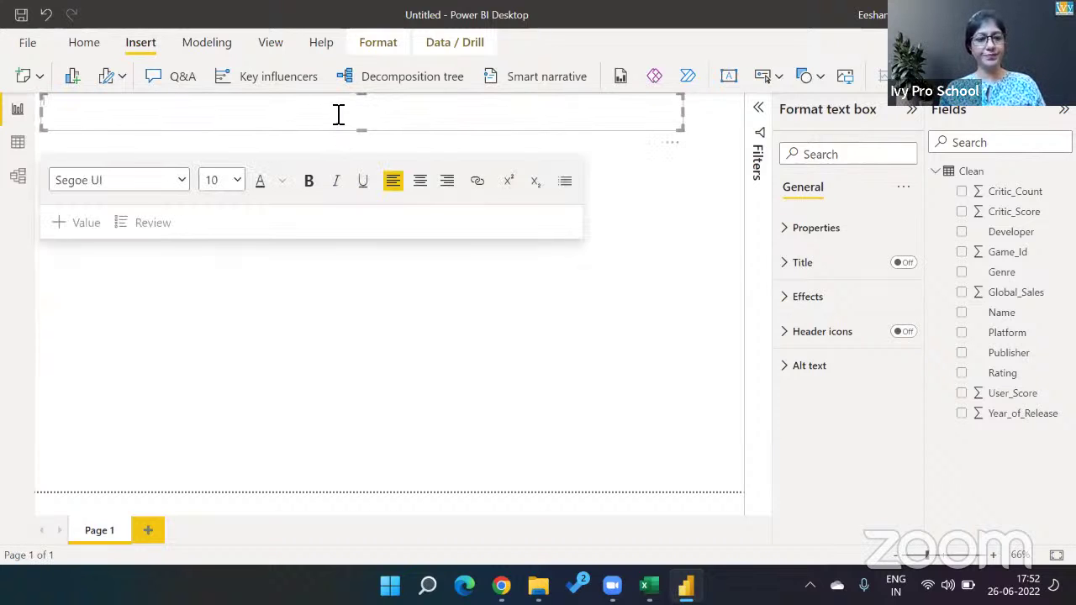
left_click(237, 182)
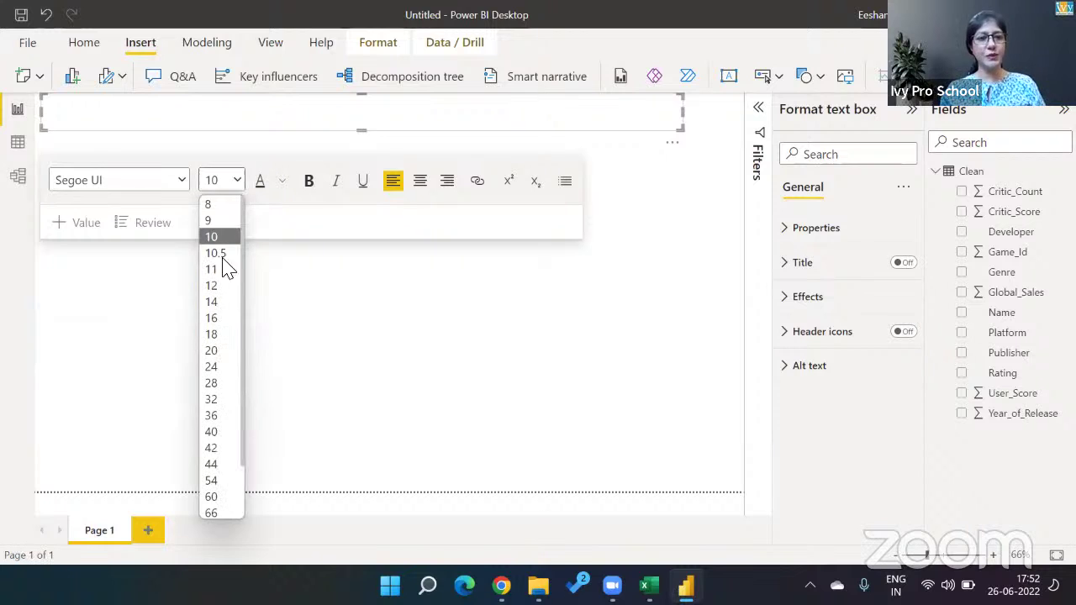
left_click(214, 318)
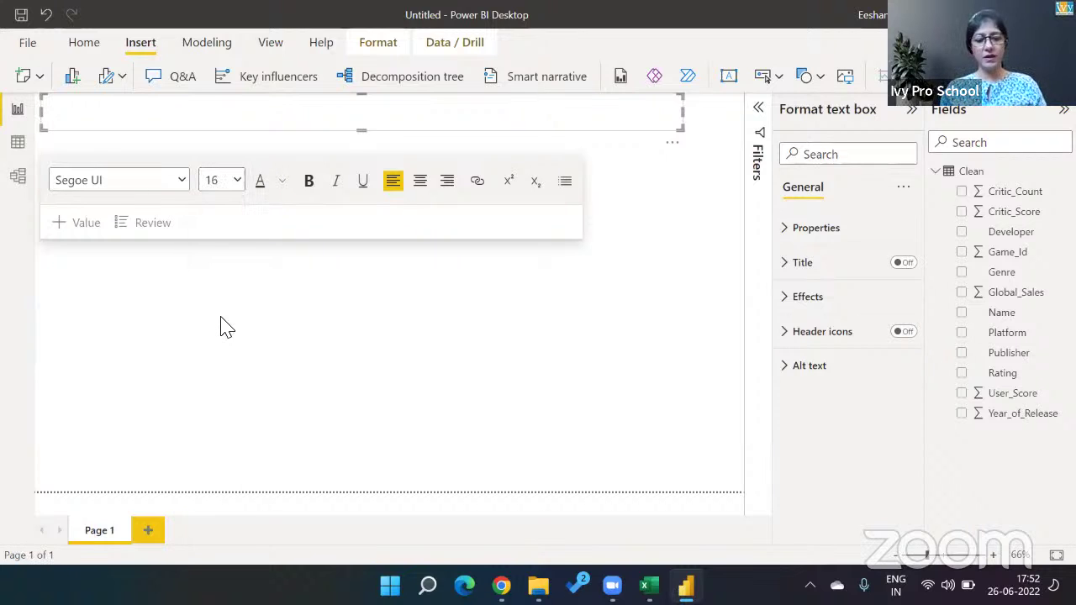
type("Histor")
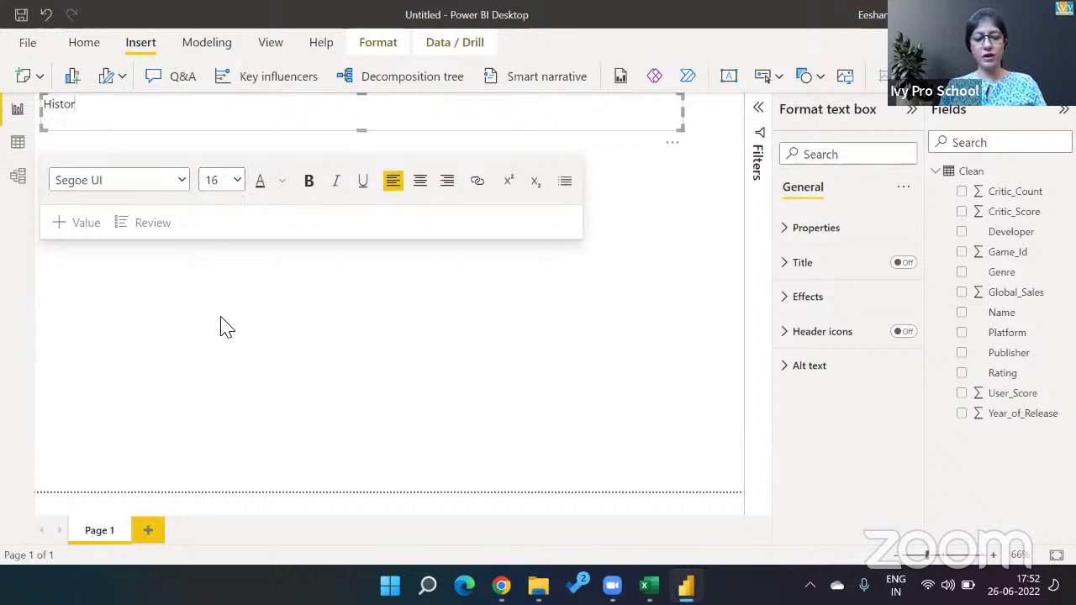
type("ical ")
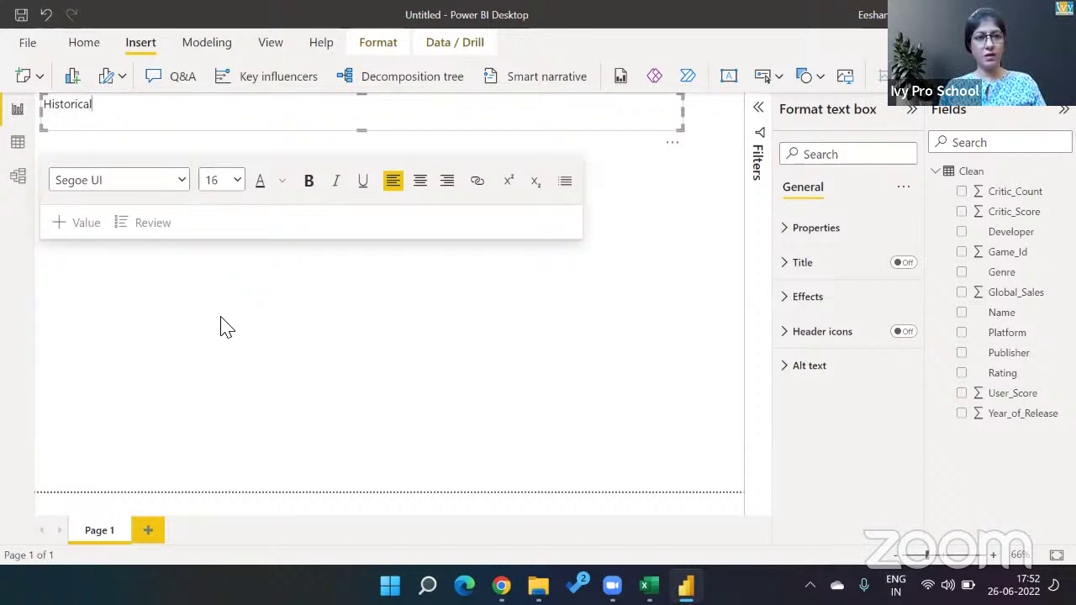
type("Vide")
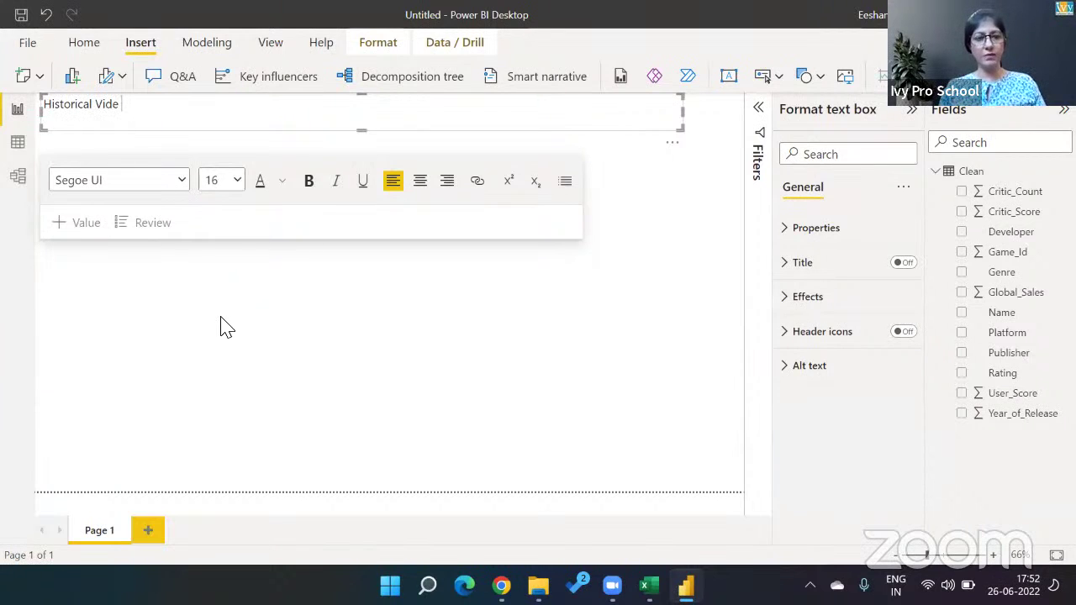
type("o Games ")
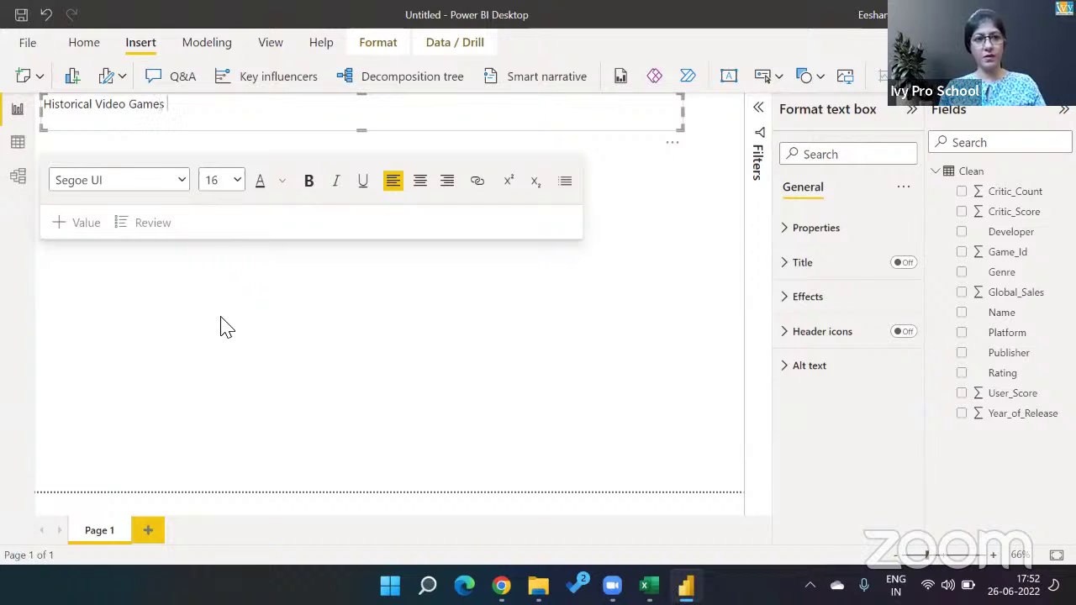
type("Analysis")
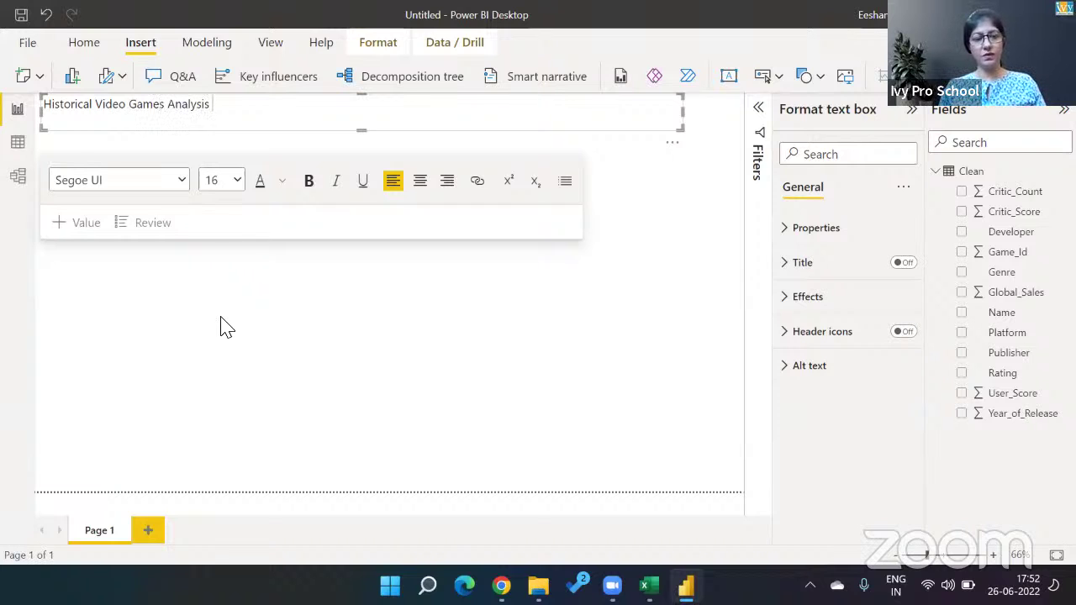
type(" for New")
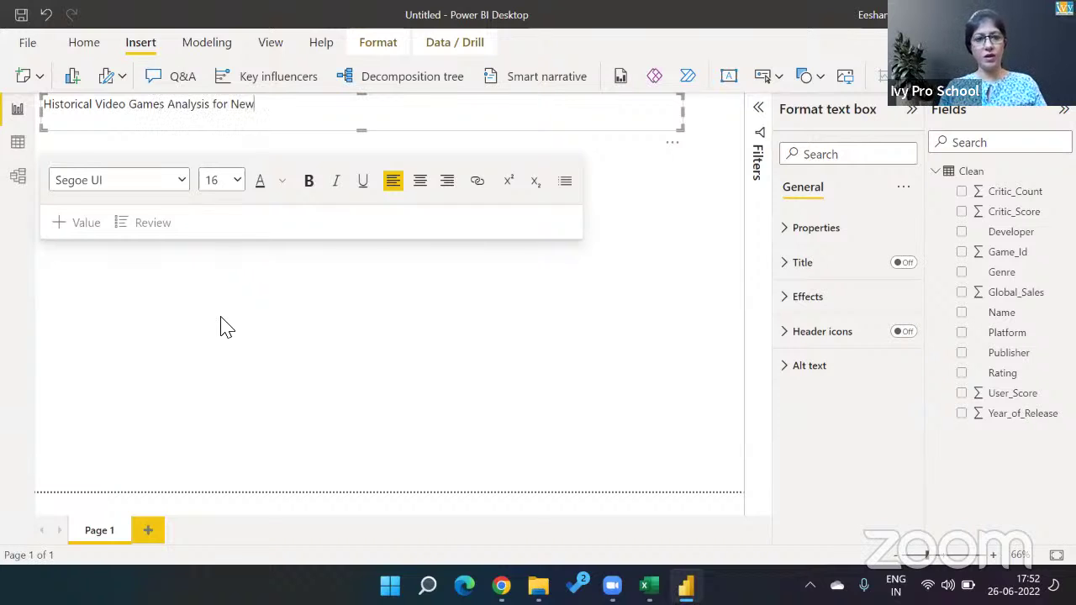
type(" Product Launch")
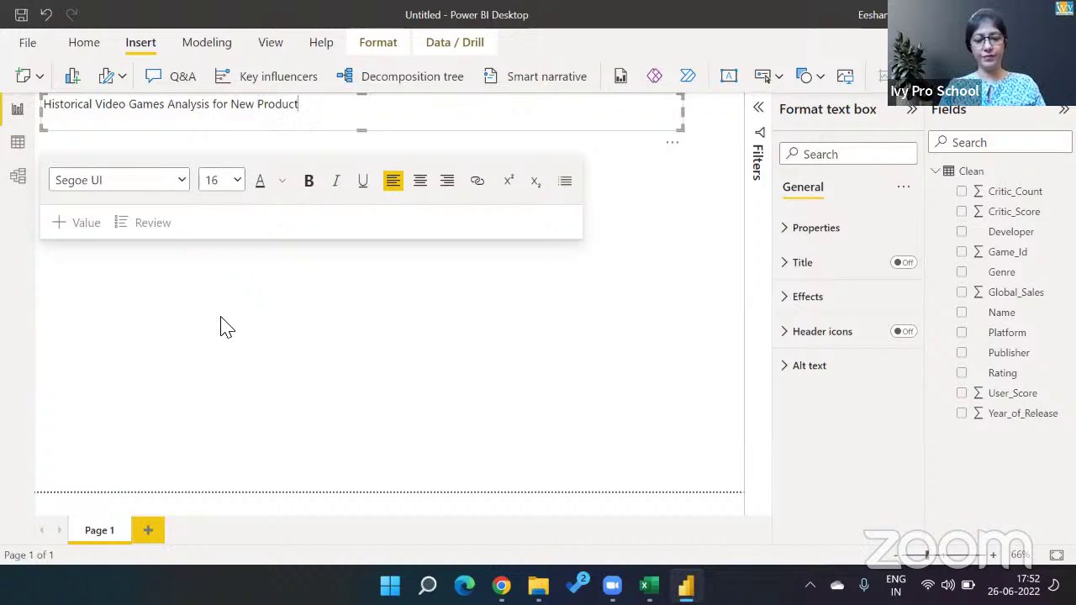
key("shift+Left")
key("shift+Left")
key("shift+Left")
key("shift+Left")
key("shift+Left")
key("shift+Left")
key("shift+Left")
key("shift+Left")
key("shift+Left")
key("shift+Left")
key("shift+Left")
key("shift+Left")
key("shift+Left")
key("shift+Left")
key("shift+Left")
key("shift+Left")
key("shift+Left")
key("shift+Left")
key("shift+Left")
key("shift+Left")
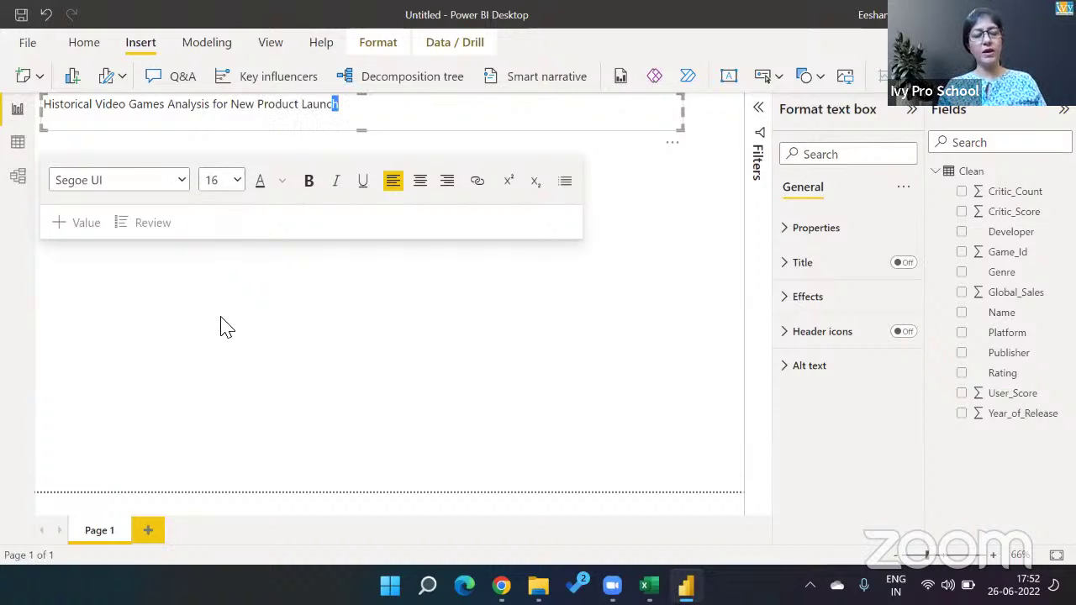
key("shift+Left")
key("shift+Left")
key("shift+Left")
key("shift+Left")
key("shift+Left")
key("shift+Left")
key("shift+Left")
key("shift+Left")
key("shift+Left")
key("shift+Left")
key("shift+Left")
key("shift+Left")
key("shift+Left")
key("shift+Left")
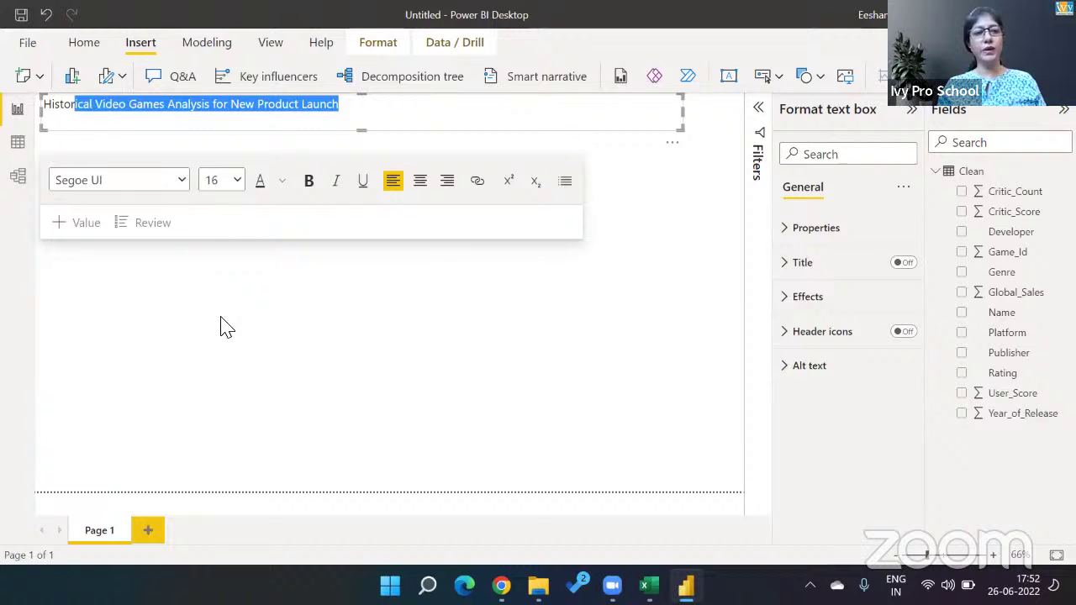
- Insert "Sales" before "Analysis" in the title, and format the whole title as size 18, bold and centered
left_click(163, 117)
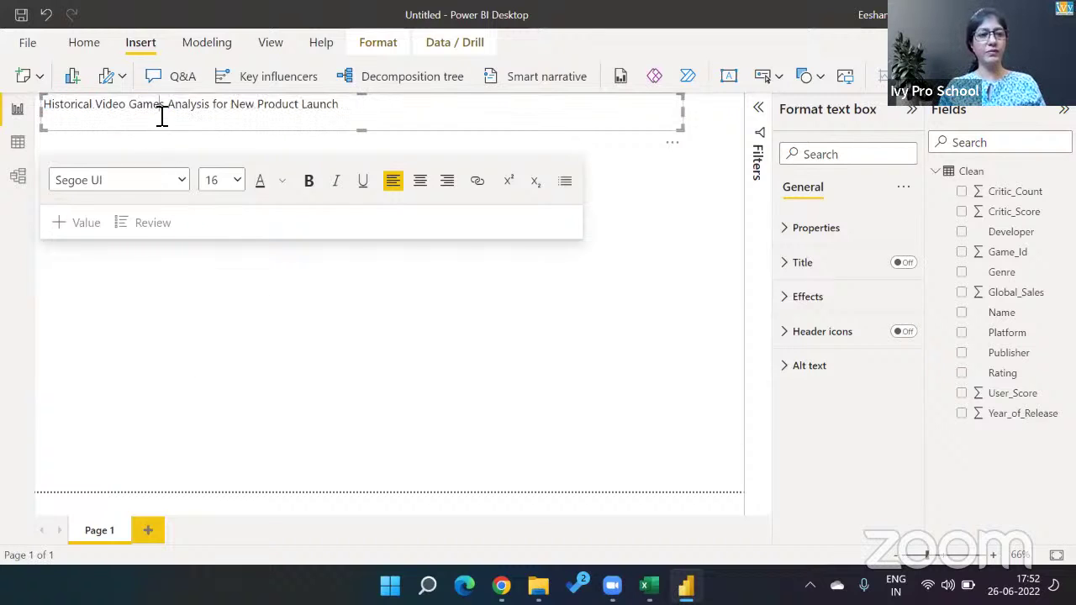
type("Sales")
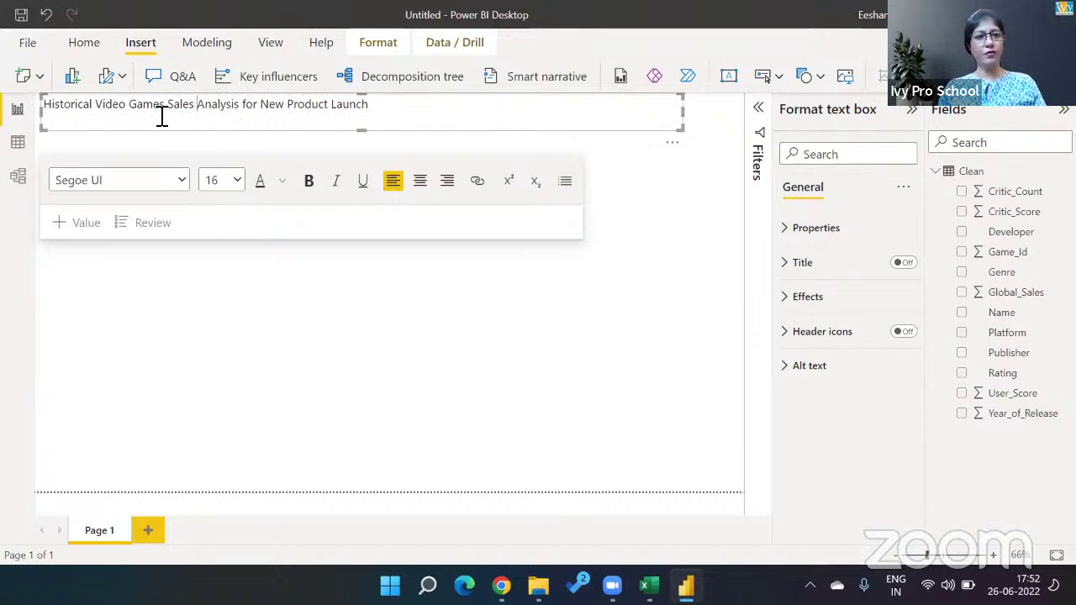
left_click_drag(389, 110, 42, 105)
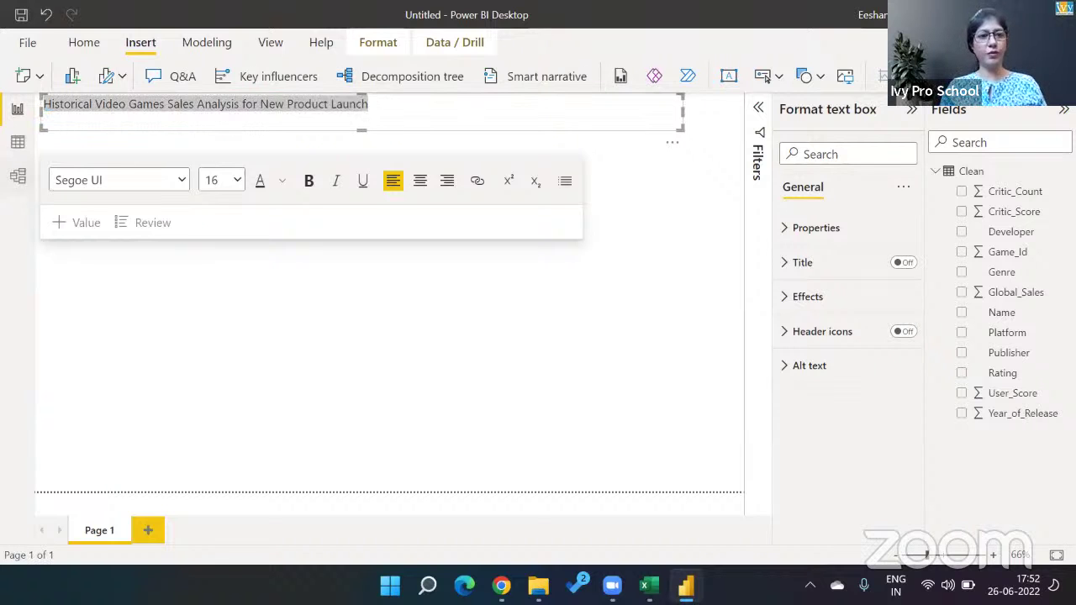
left_click(238, 181)
left_click(228, 335)
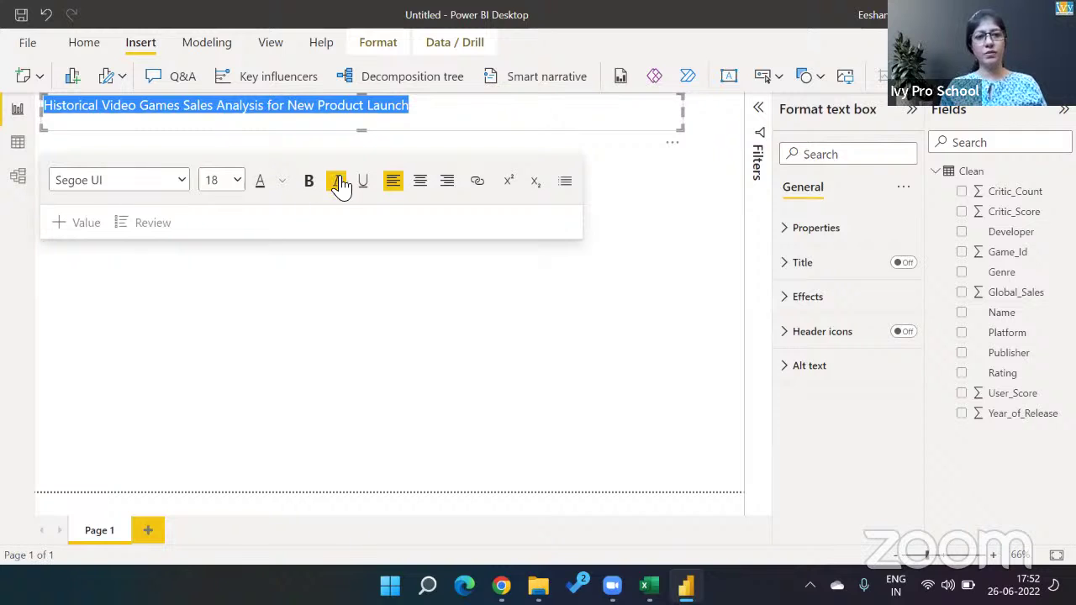
left_click(311, 185)
left_click(425, 186)
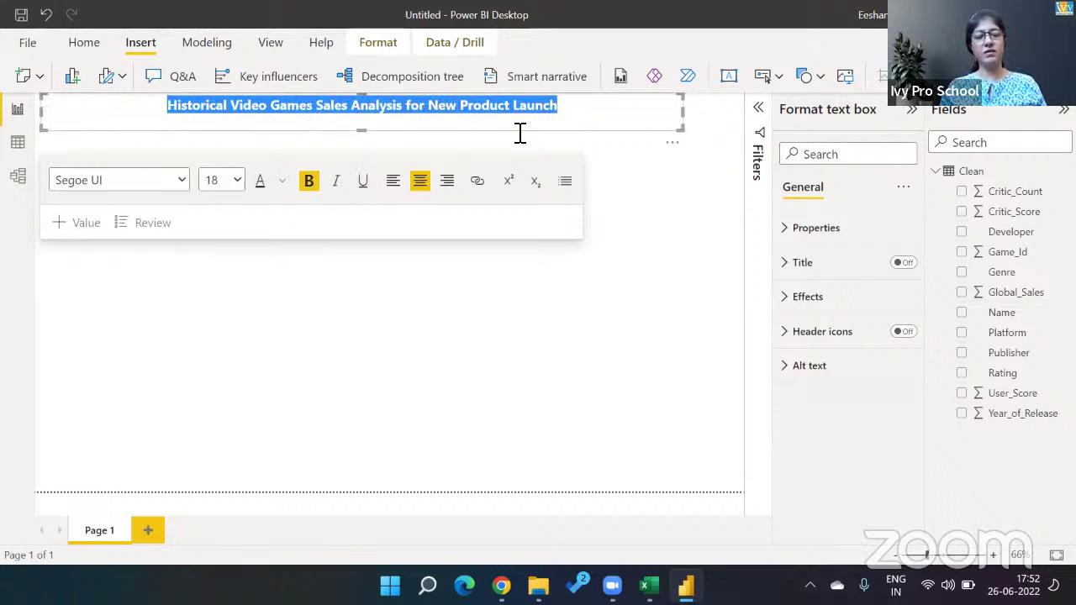
- Shorten the title text box to a height of about 52 and show its size properties
left_click(357, 129)
left_click(358, 128)
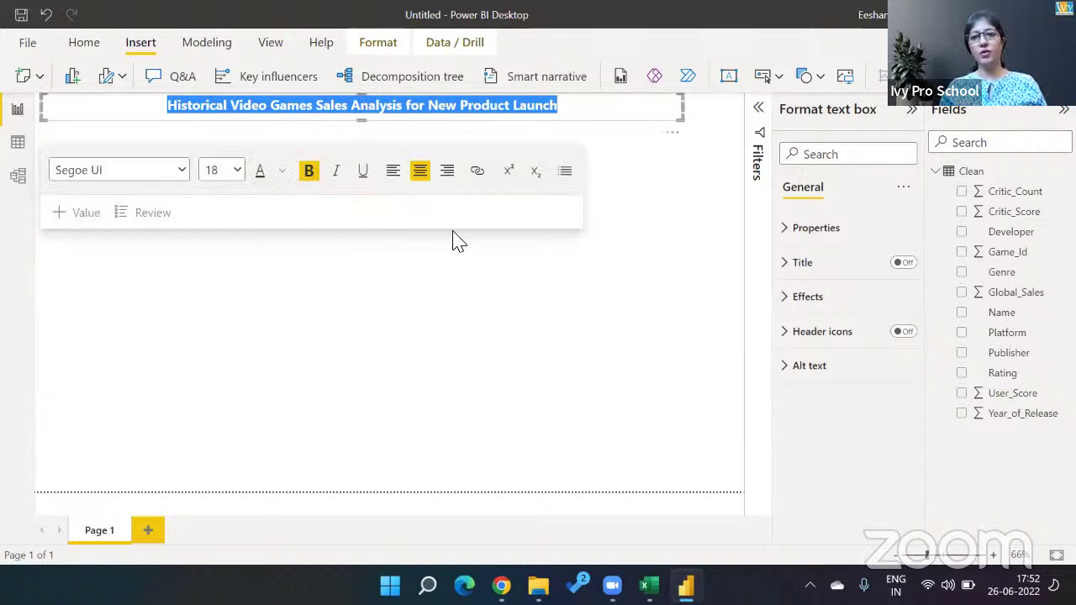
left_click(784, 228)
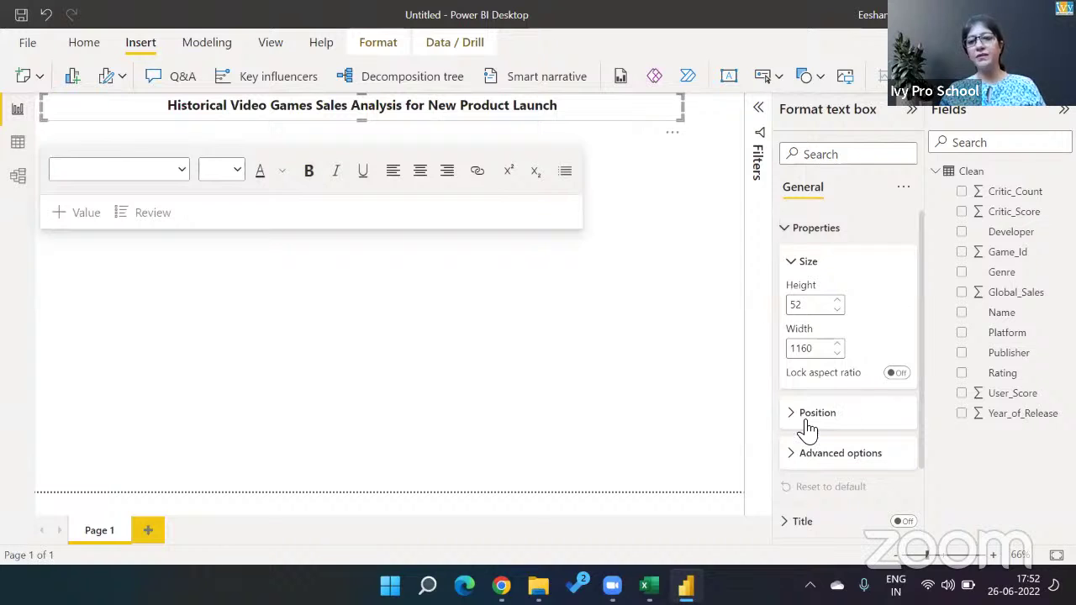
right_click(785, 230)
key("Escape")
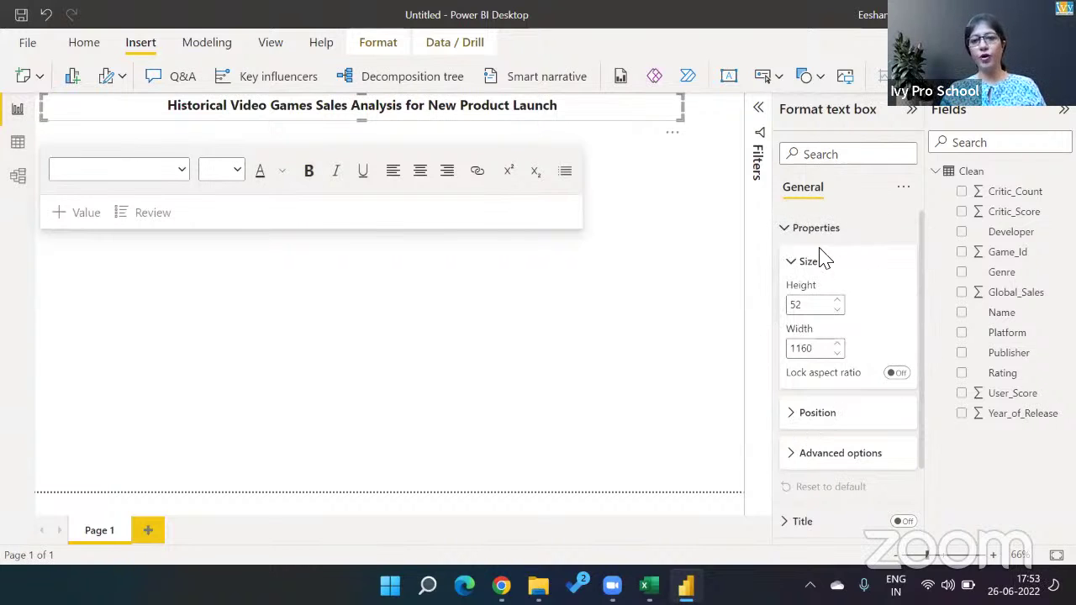
- Insert a pie chart of User_Score by Genre below the title, narrowed to under half the page width and made taller
left_click(785, 229)
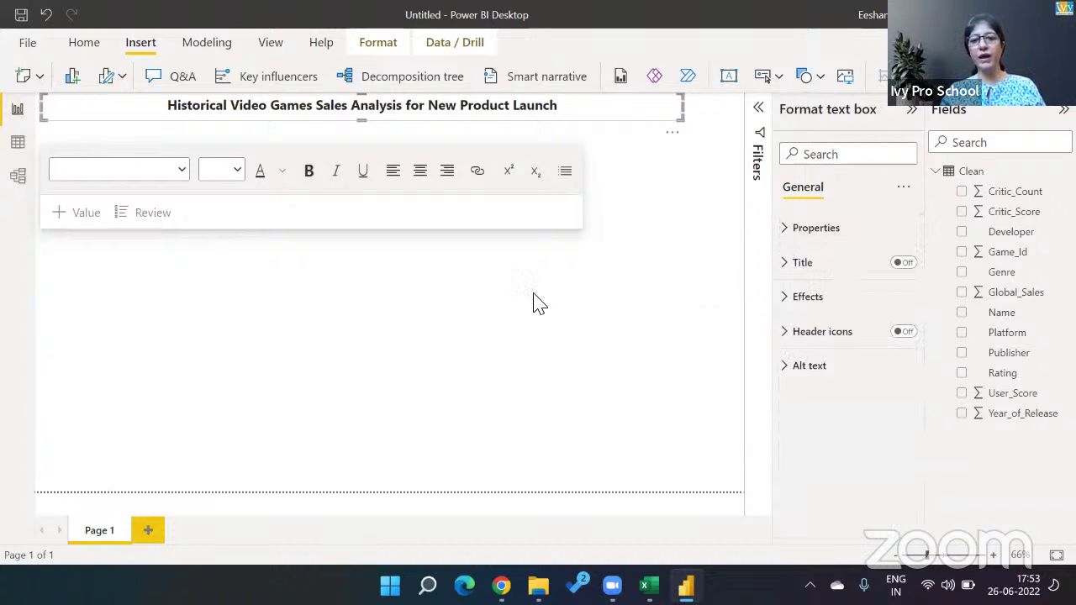
left_click(492, 352)
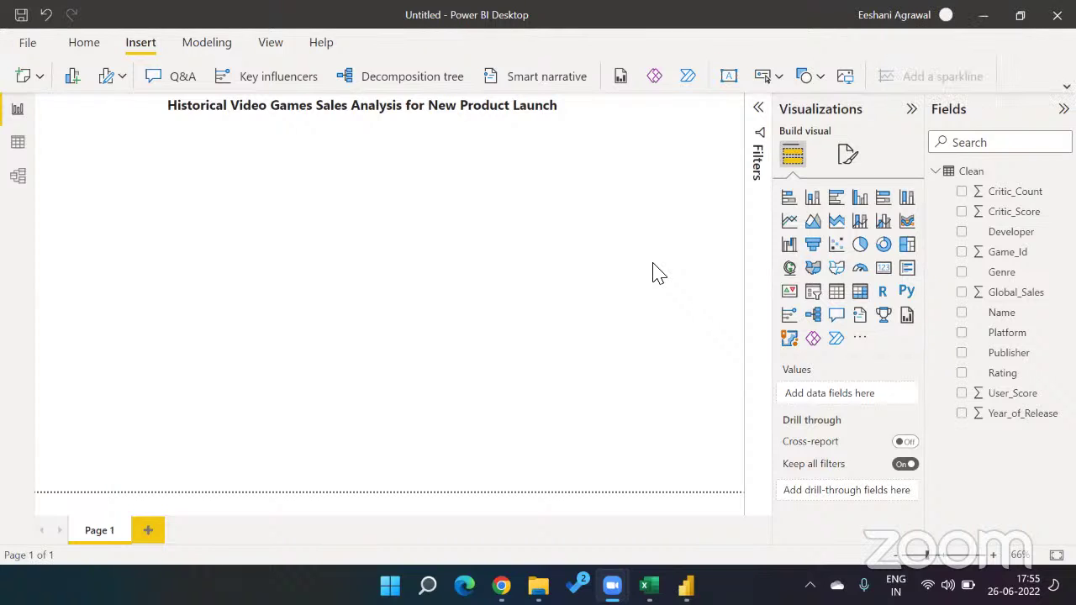
left_click(859, 245)
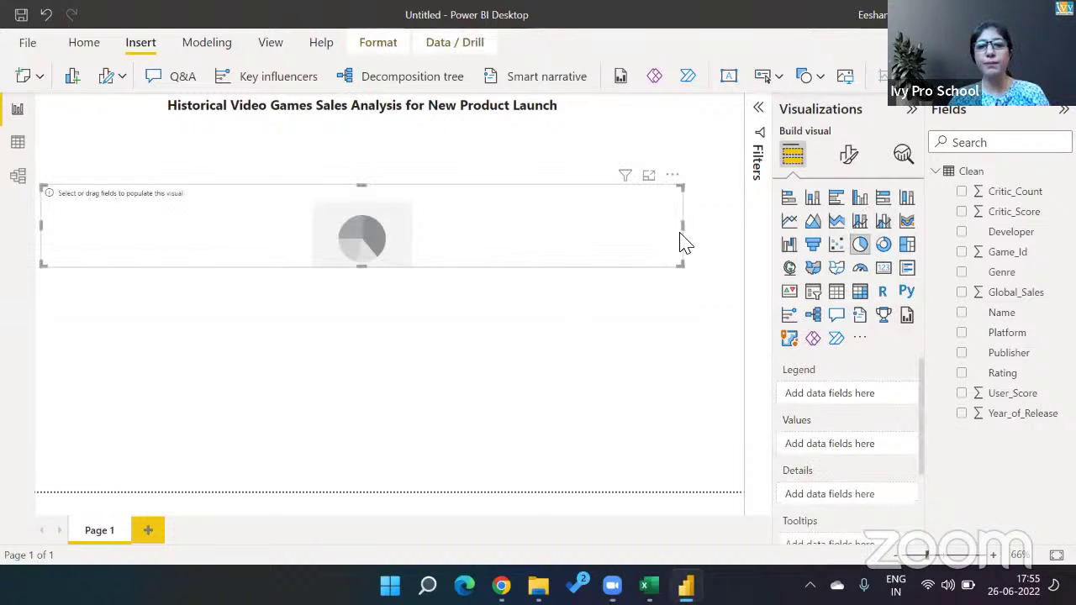
left_click_drag(679, 266, 319, 421)
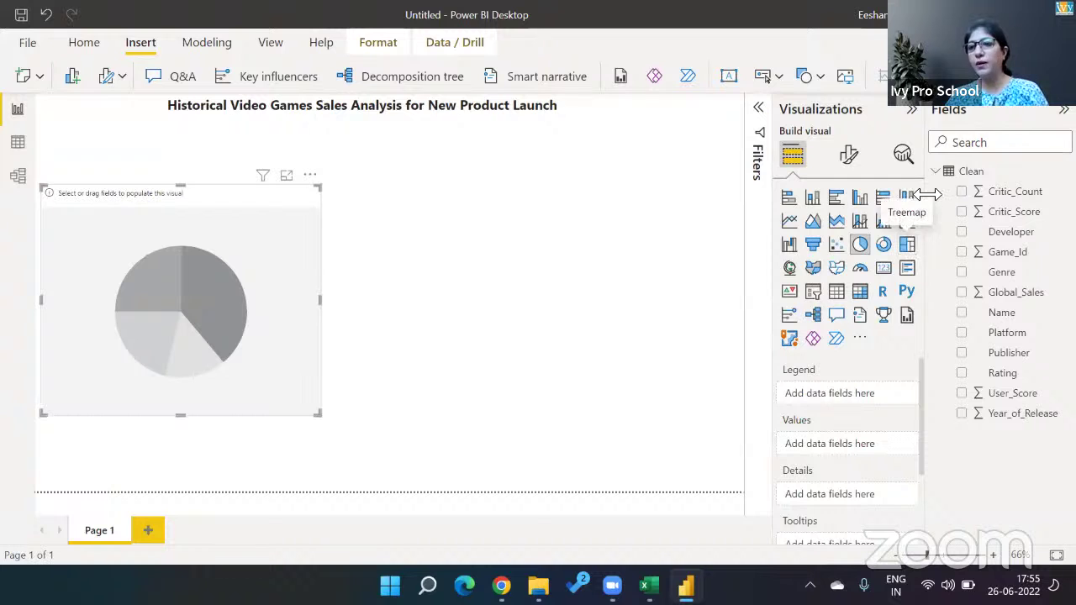
left_click(963, 272)
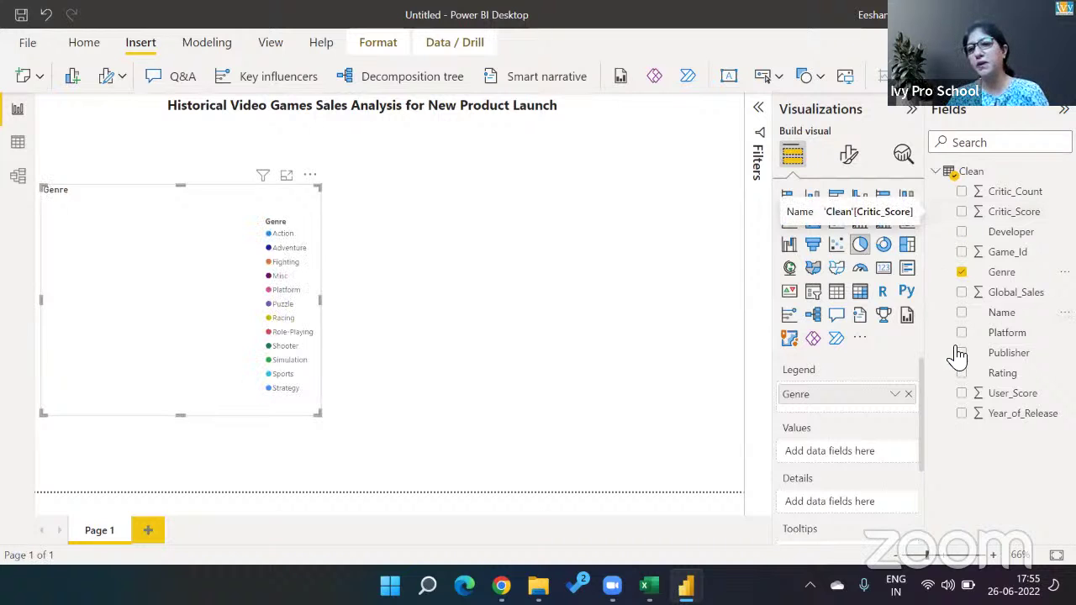
left_click(963, 394)
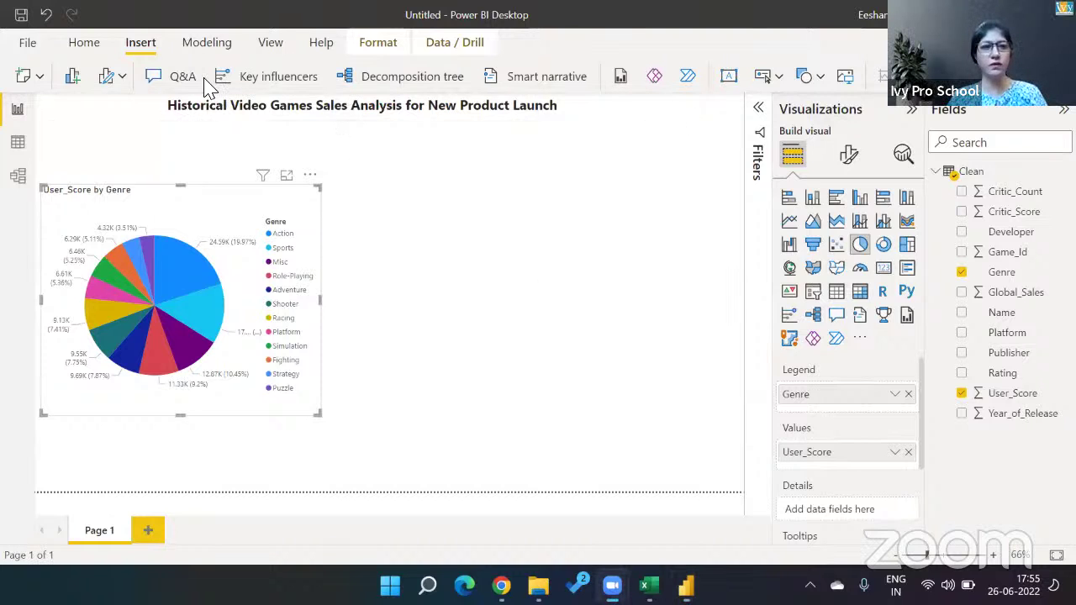
- Apply the built-in dark grey theme with light blue and orange data colors to the report
left_click(280, 50)
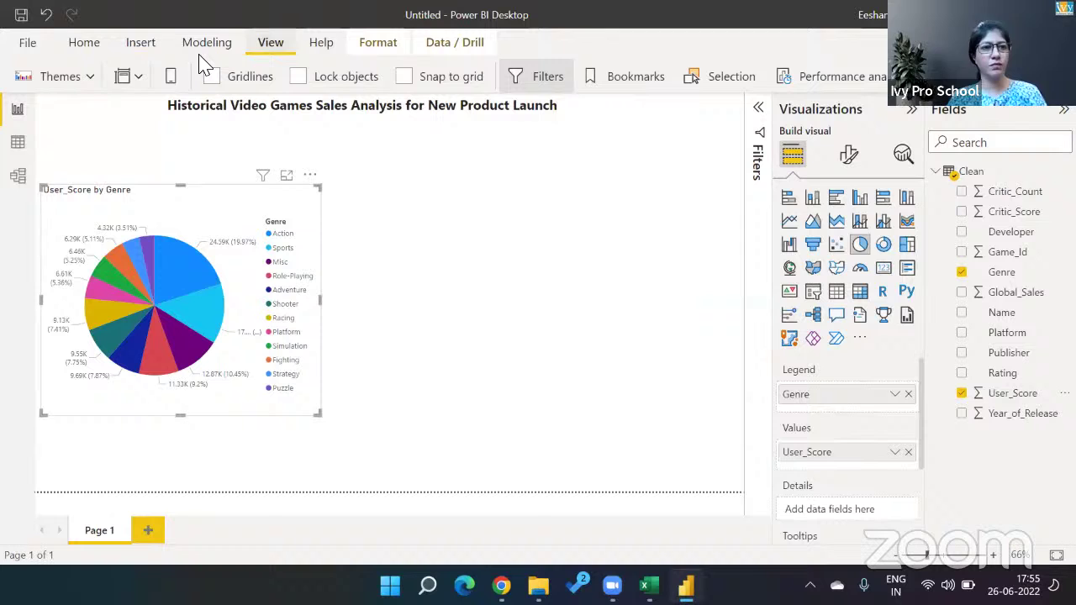
left_click(92, 78)
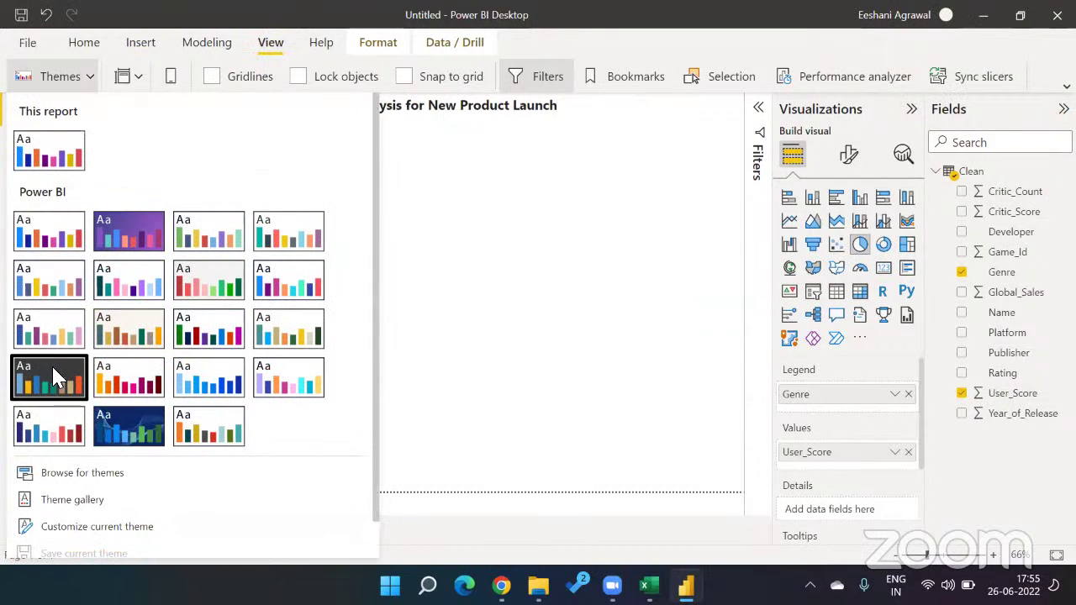
left_click(51, 364)
left_click(450, 284)
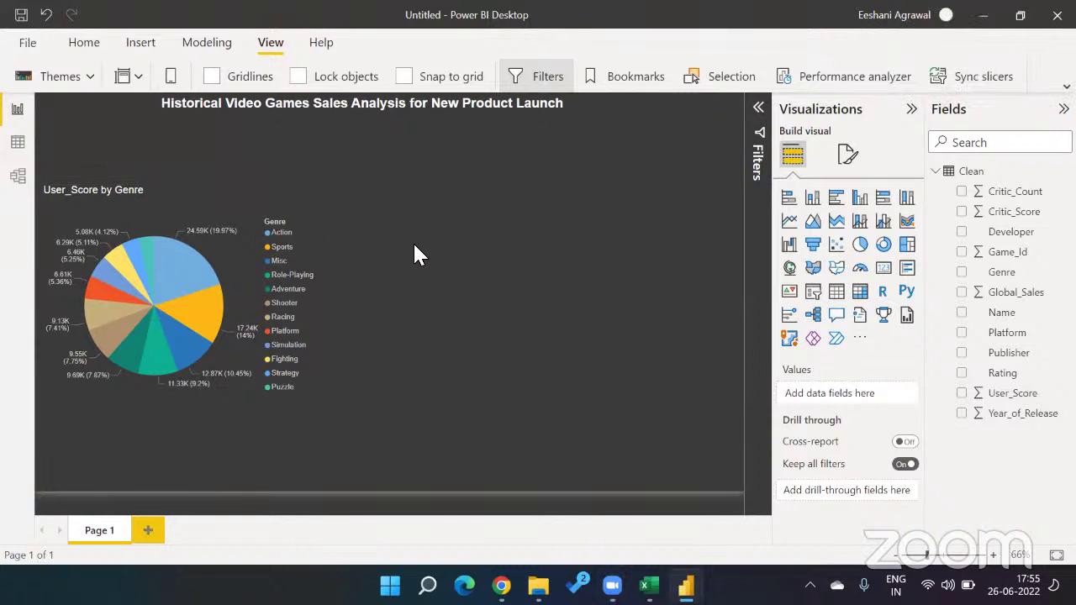
- Duplicate the User_Score by Genre pie chart and place the copy in the empty space beside the original
left_click(213, 208)
key("ctrl+c")
key("ctrl+v")
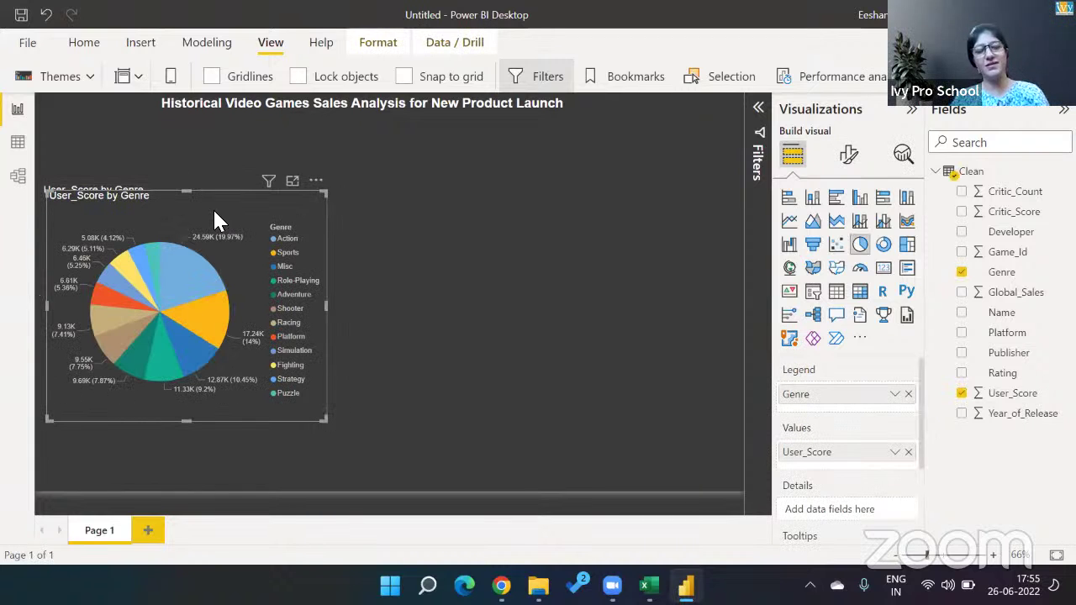
left_click_drag(213, 208, 524, 203)
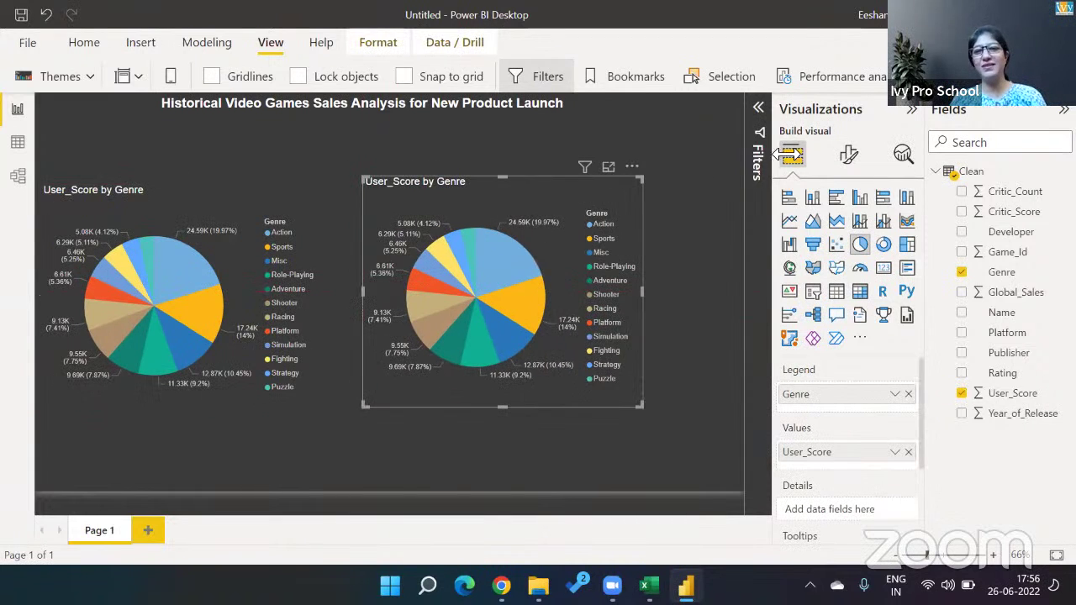
- Convert the copied pie chart to a clustered bar chart and align its top edge with the original pie chart
left_click(837, 198)
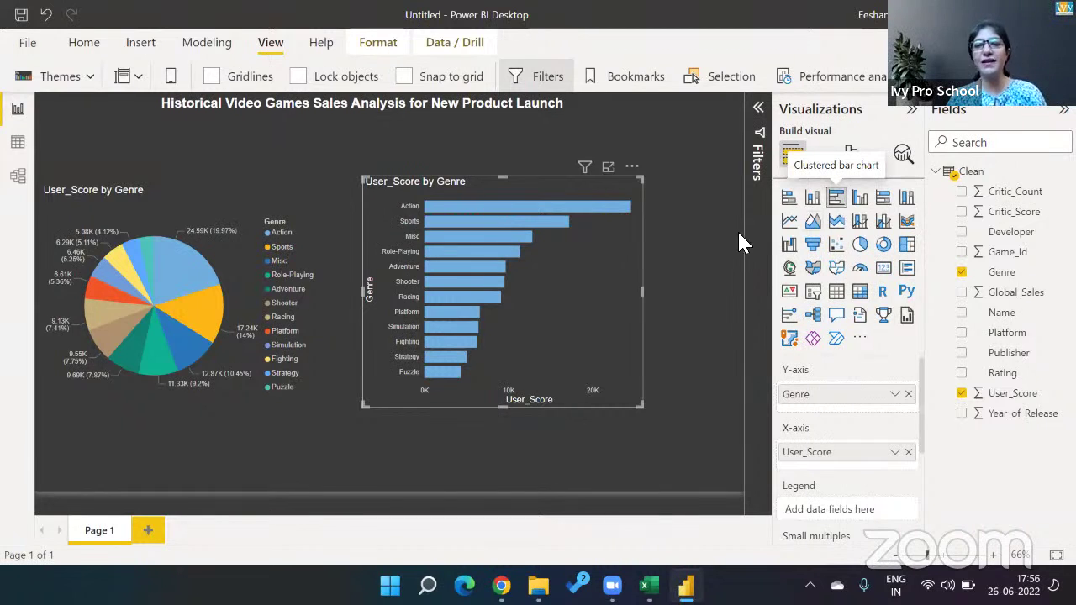
left_click_drag(609, 243, 606, 250)
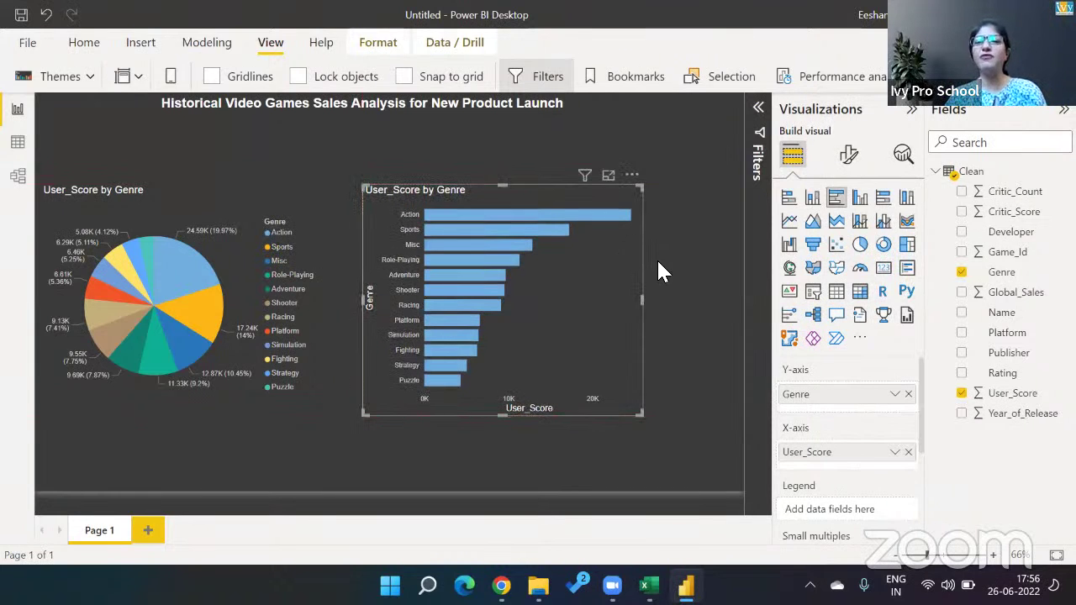
left_click(657, 258)
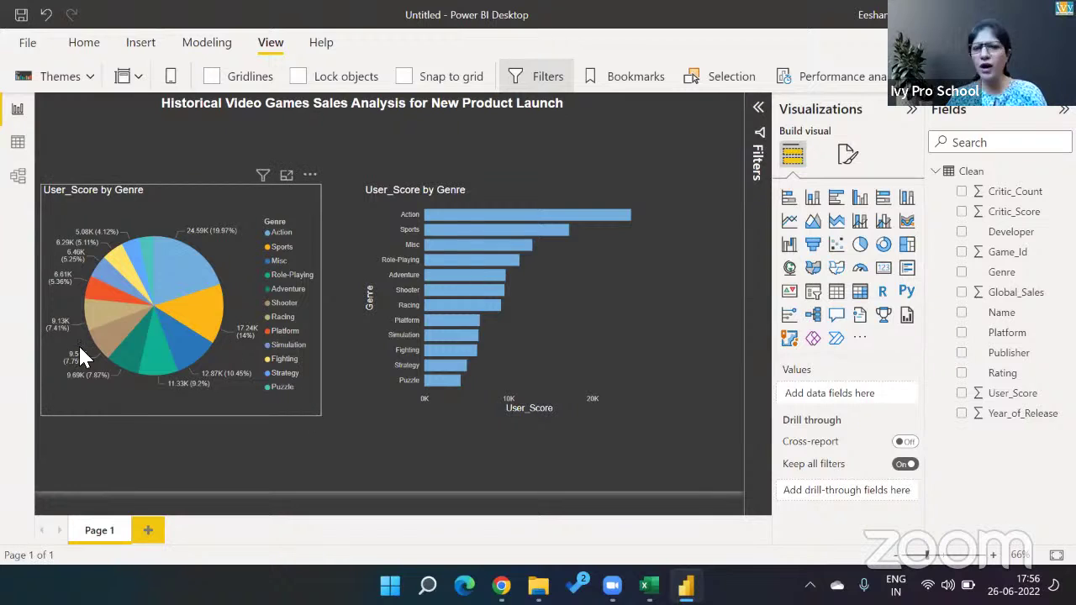
- Try the original pie chart as a donut chart and delete it, keeping only the clustered bar chart
mouse_move(128, 370)
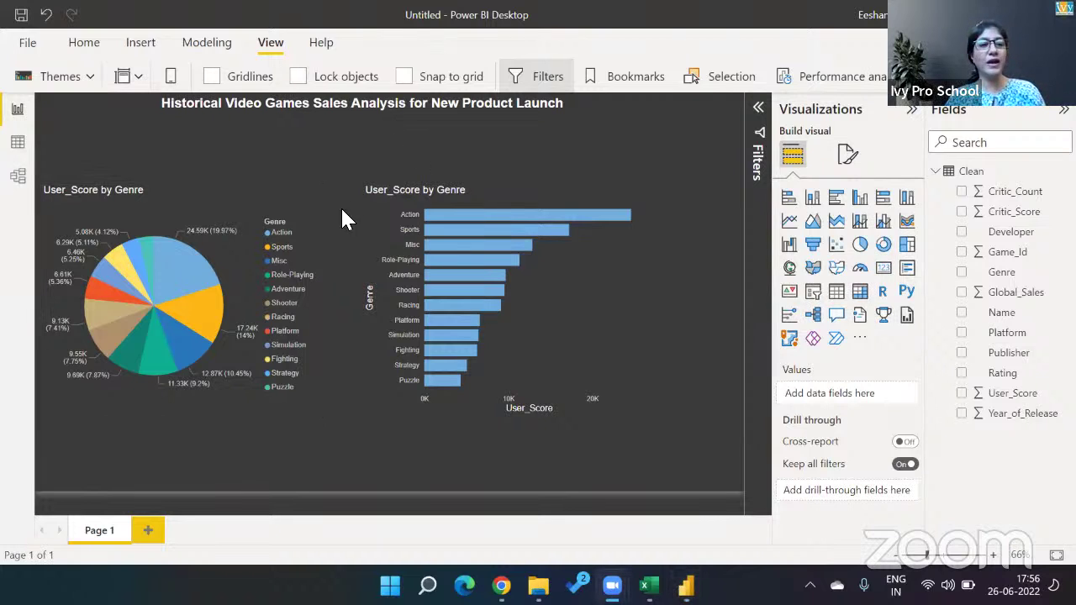
left_click(253, 201)
left_click(882, 243)
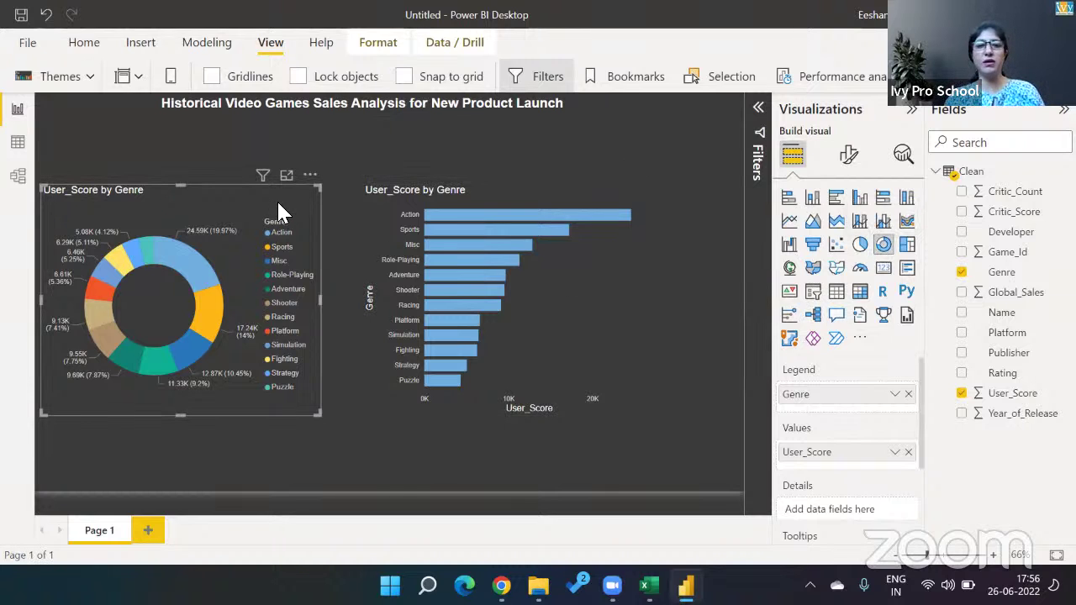
key("Delete")
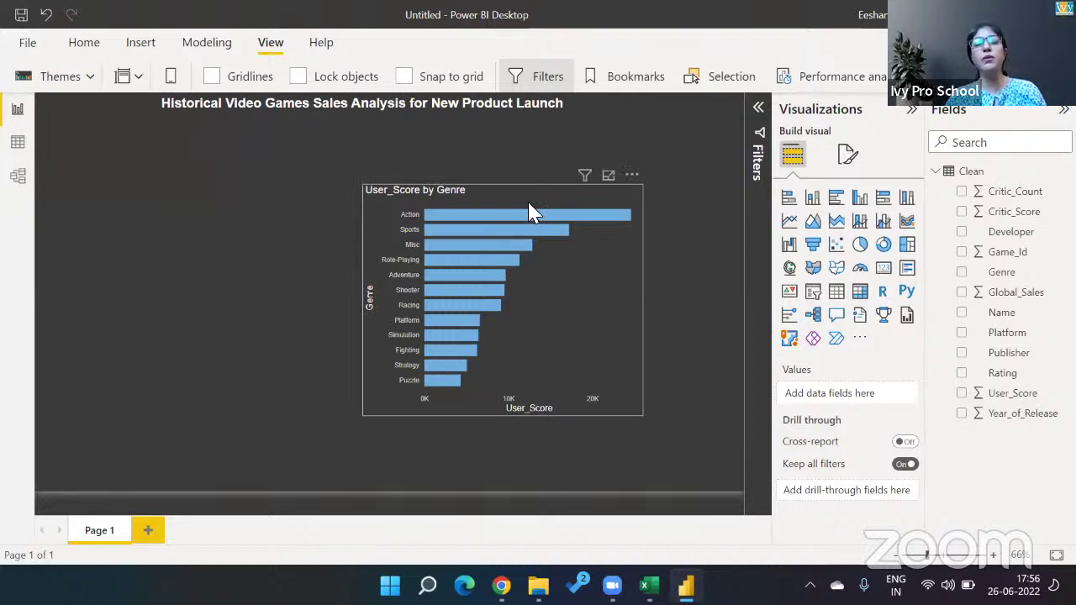
- Move the User_Score by Genre bar chart up to just beneath the report title
left_click_drag(464, 194, 313, 155)
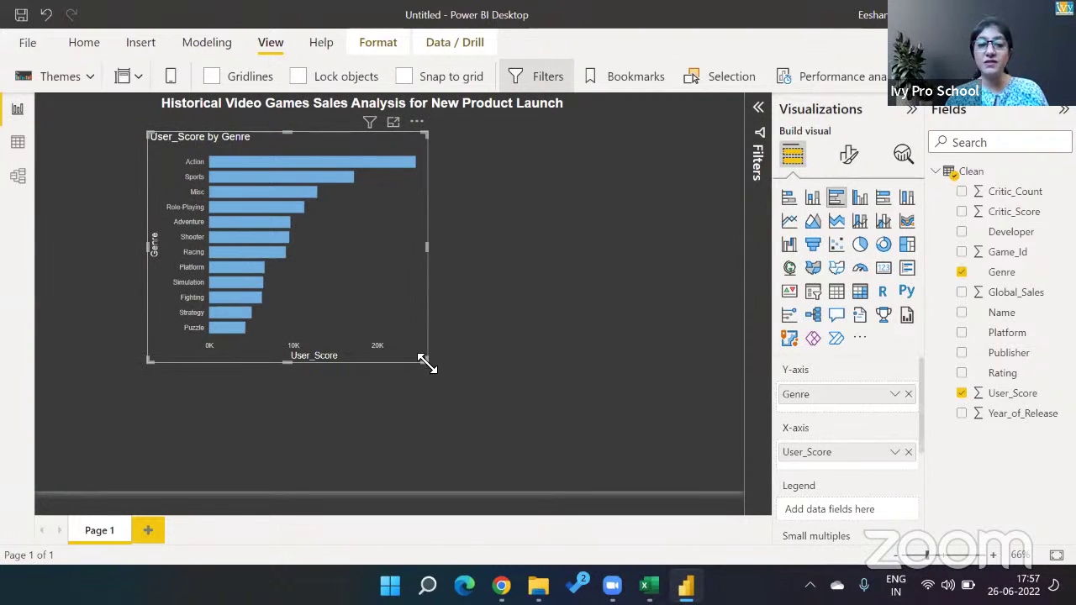